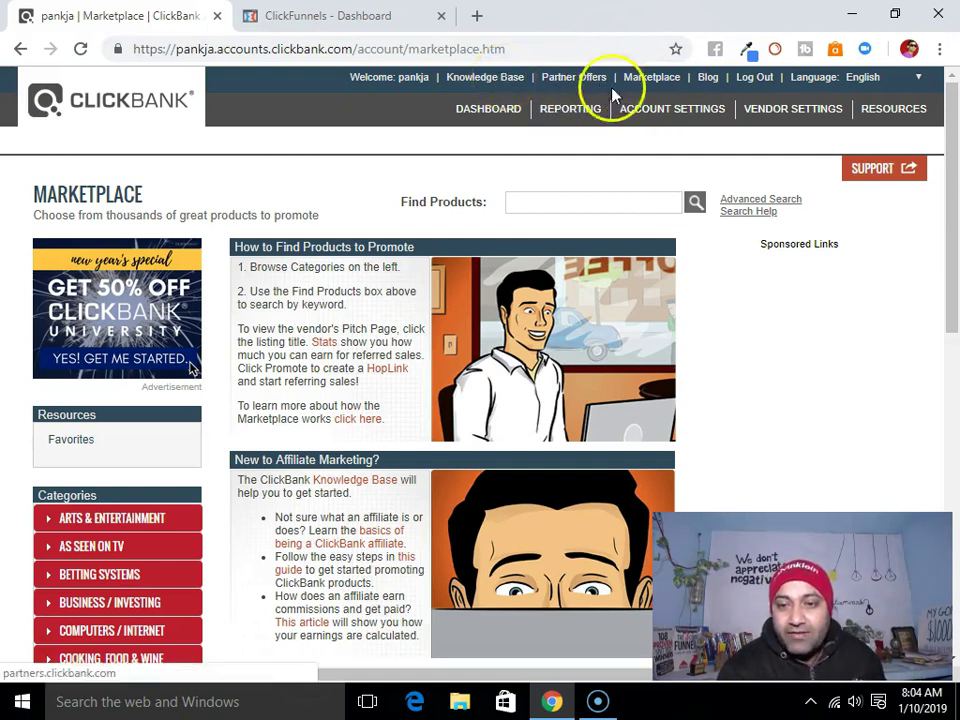
Open the E-business & E-marketing category in the ClickBank marketplace
click(651, 80)
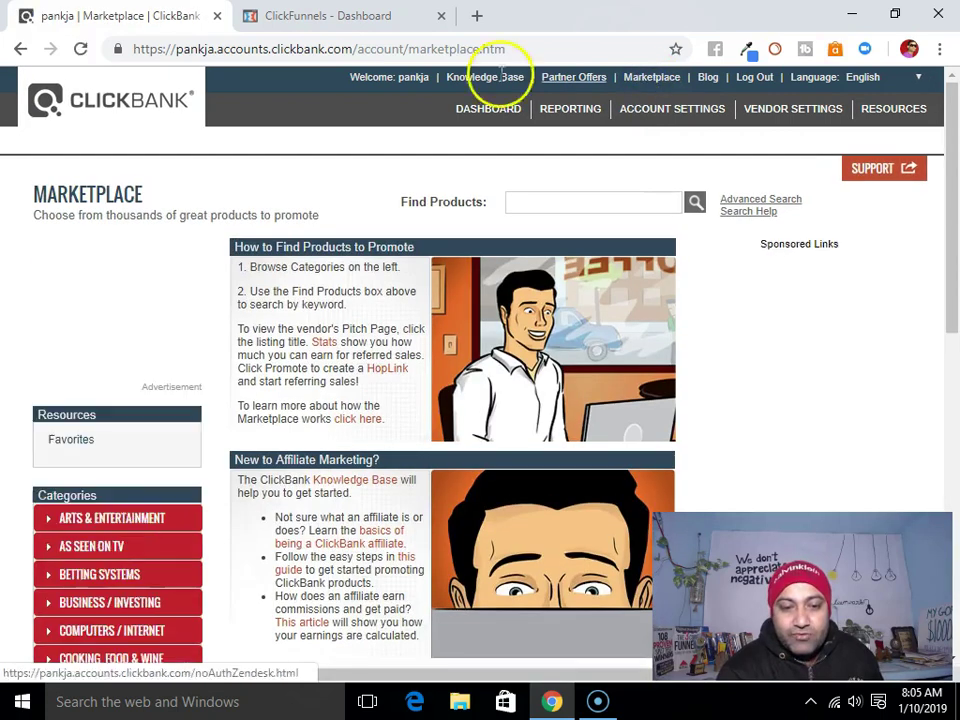
scroll(160, 200, down, 2)
scroll(165, 193, down, 3)
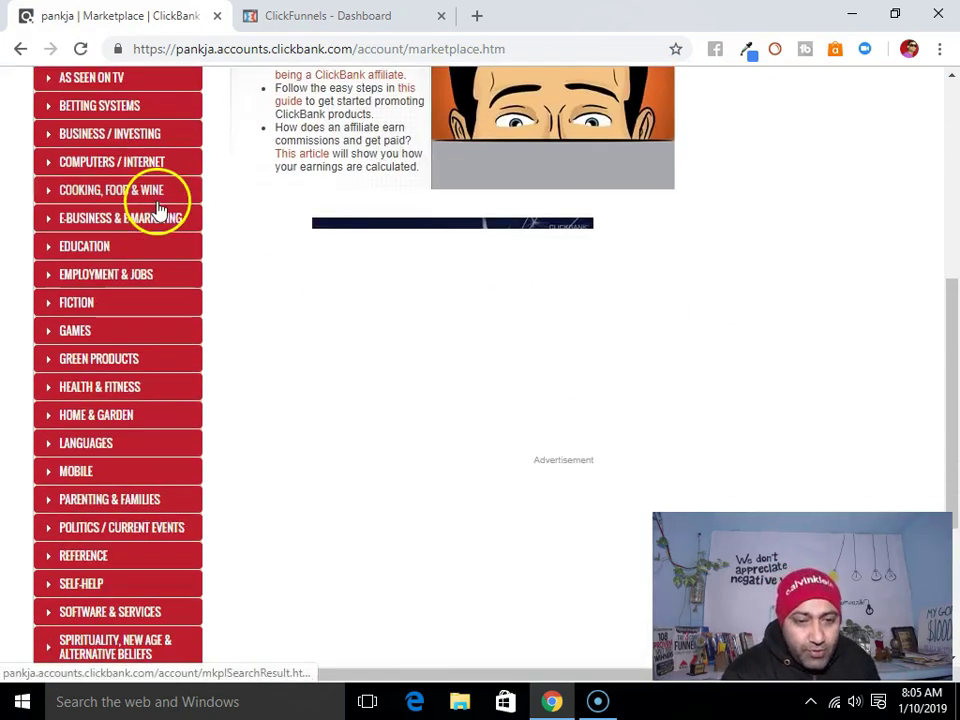
click(145, 220)
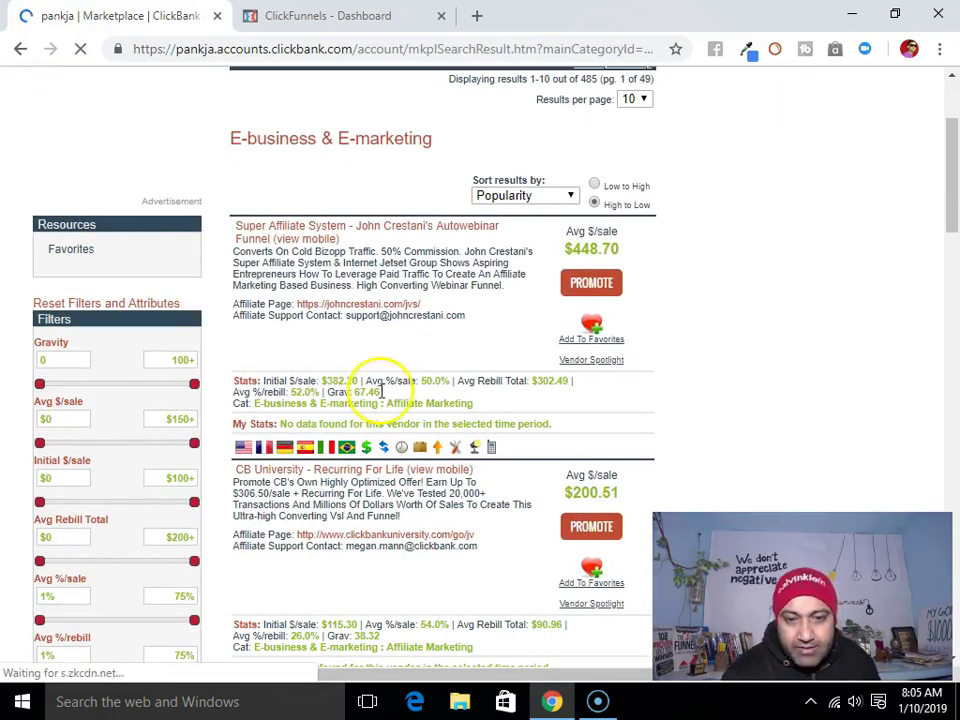
Open the Super Affiliate System listing's pitch page in a new tab and look through the landing page
scroll(380, 385, down, 1)
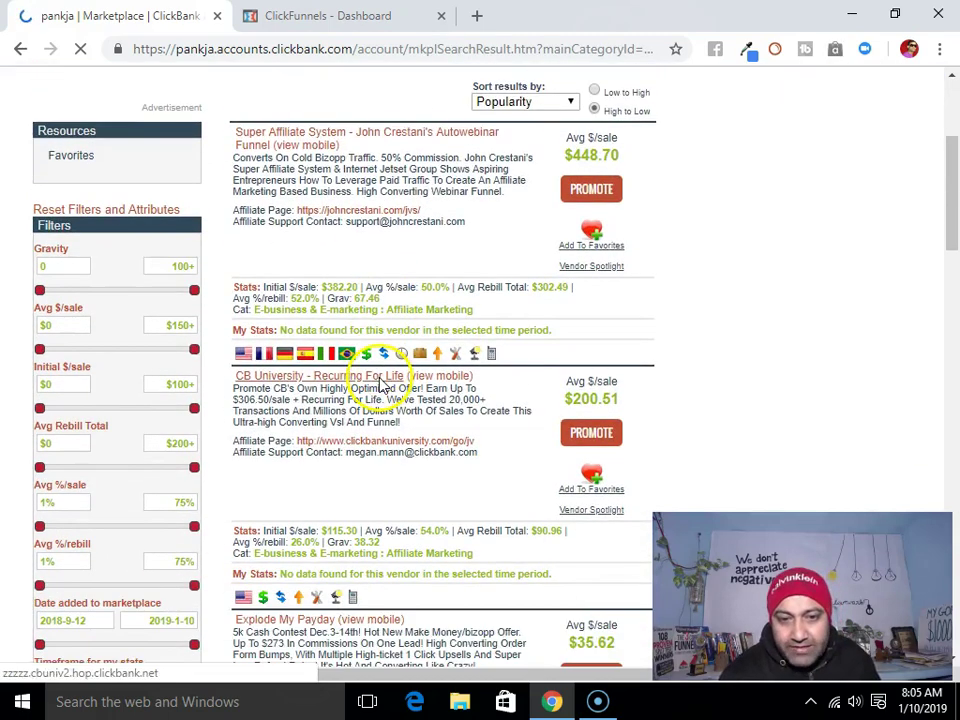
right_click(373, 140)
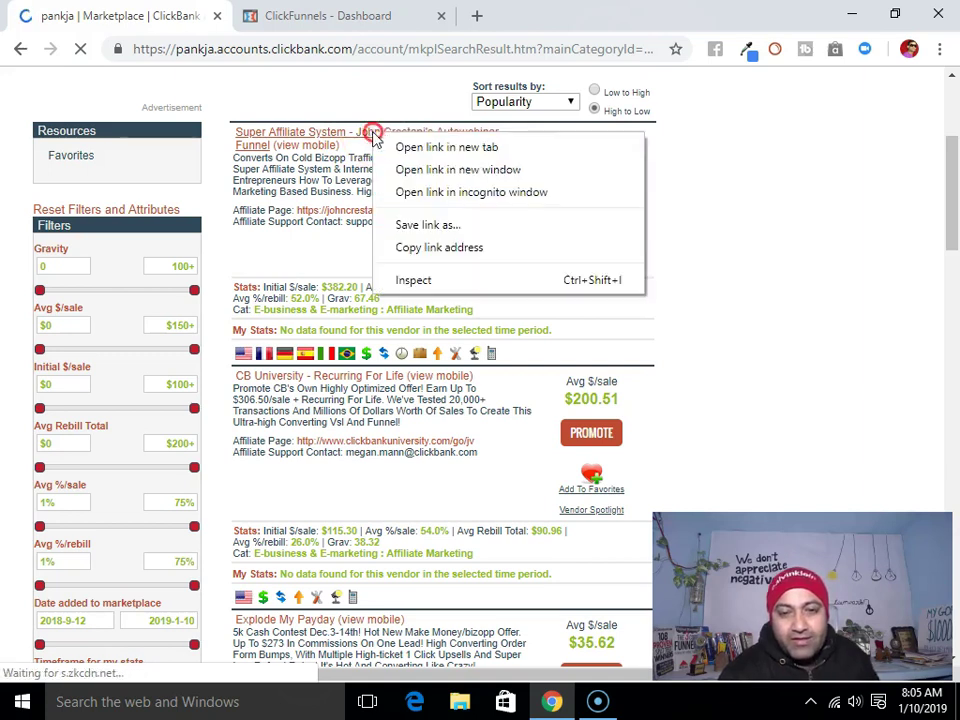
click(403, 146)
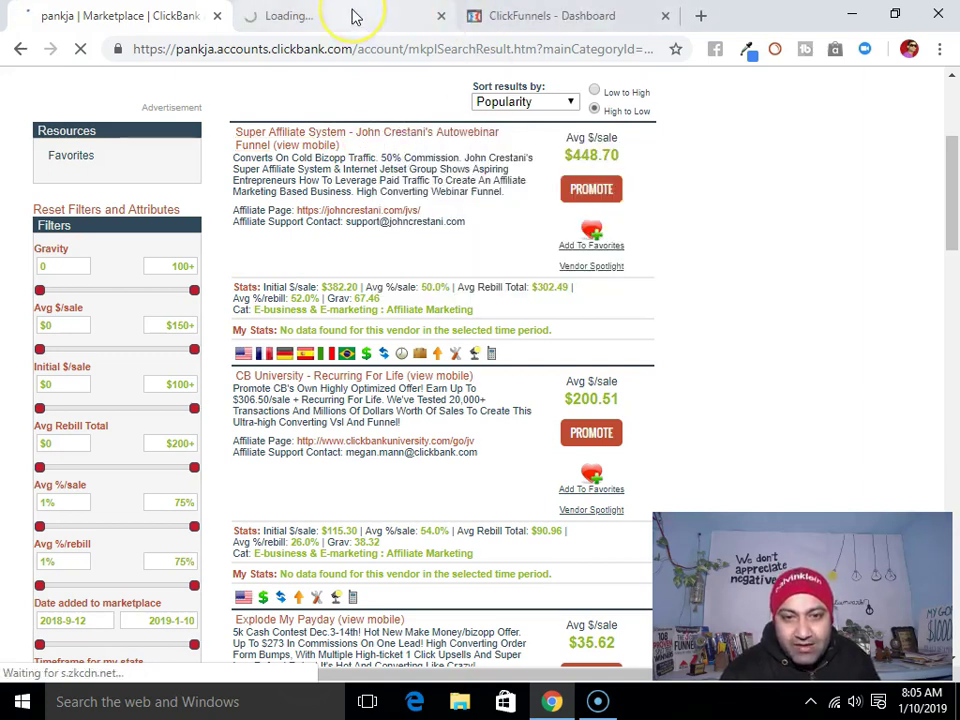
click(355, 16)
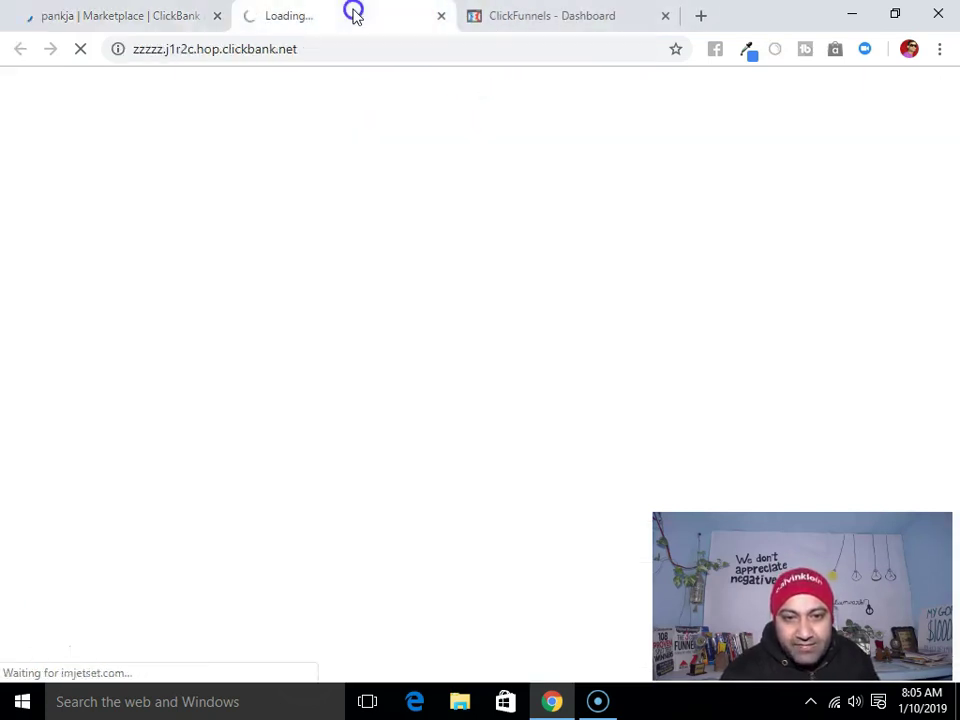
click(185, 20)
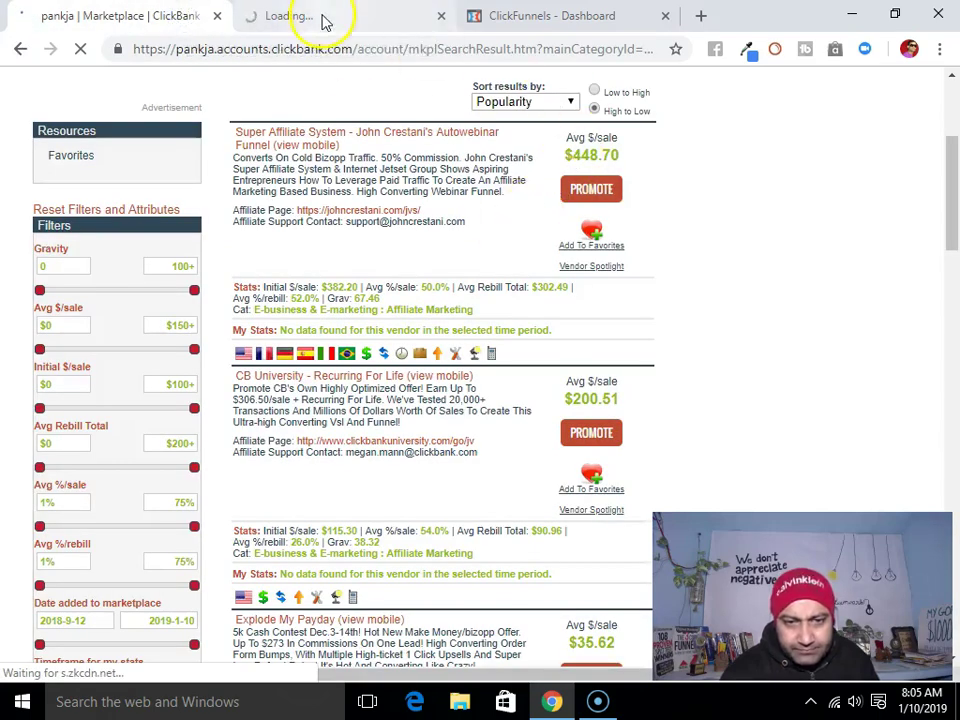
click(321, 16)
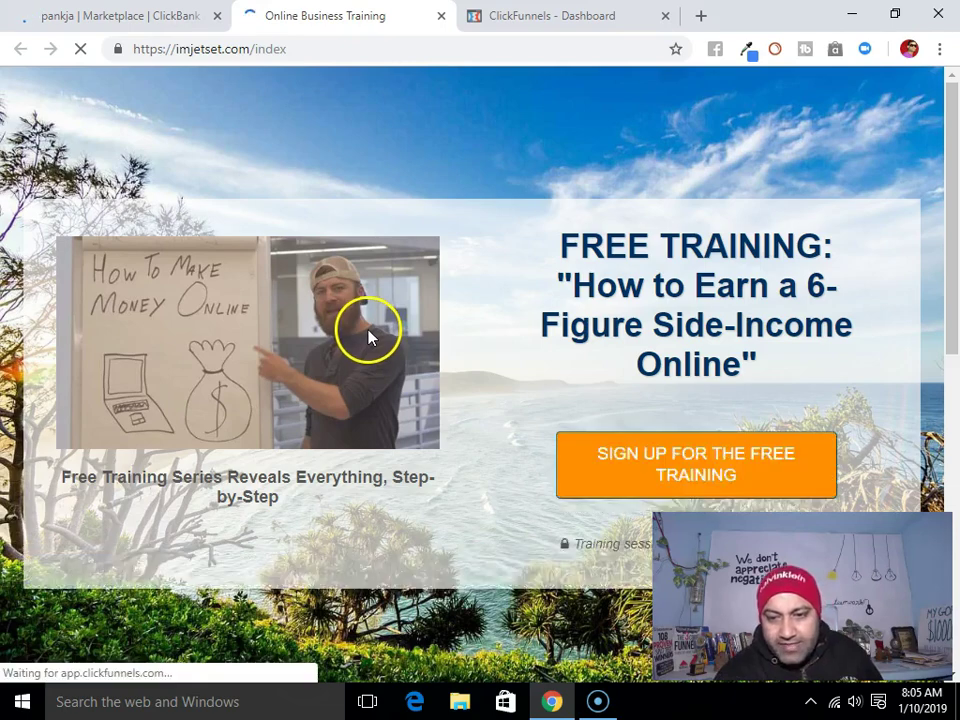
scroll(399, 245, down, 5)
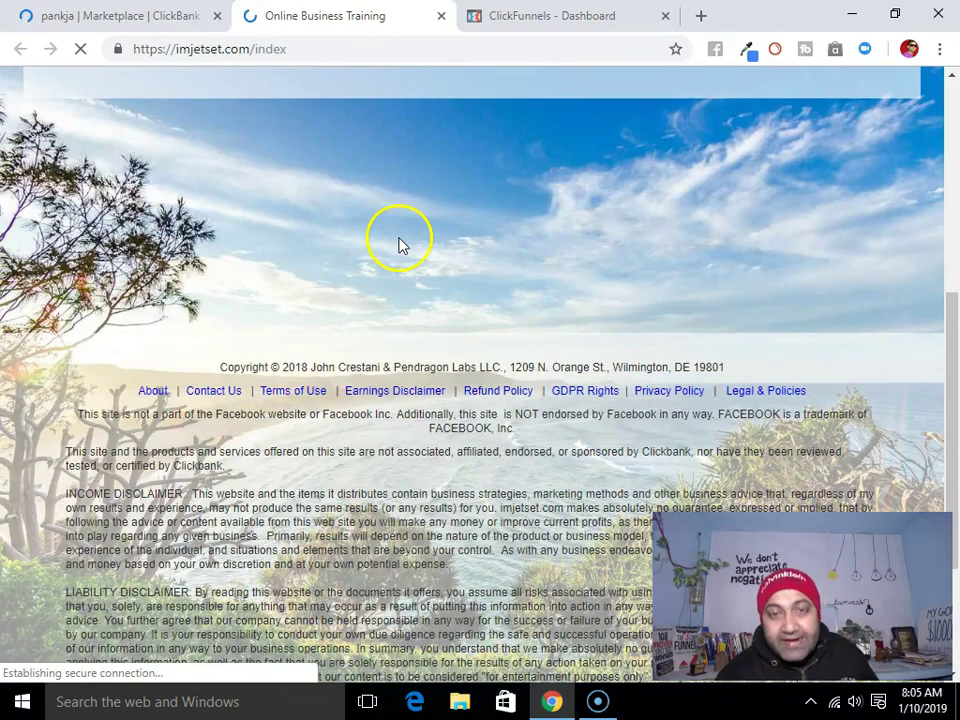
scroll(506, 337, up, 5)
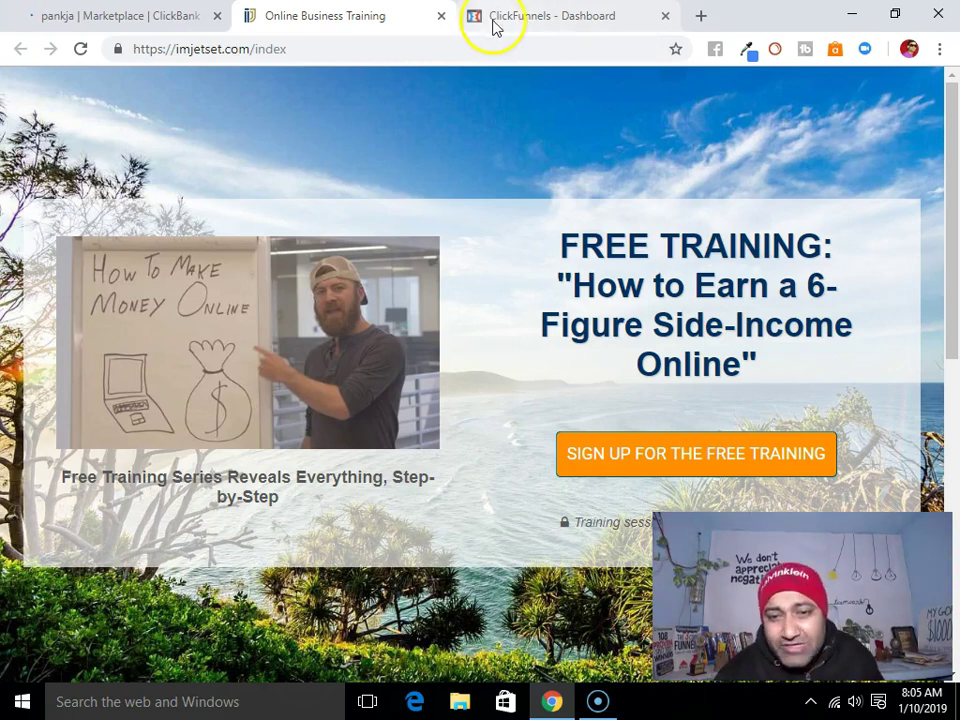
Switch to ClickFunnels and start a new funnel from the funnels list with the Classic Funnel Builder
click(494, 22)
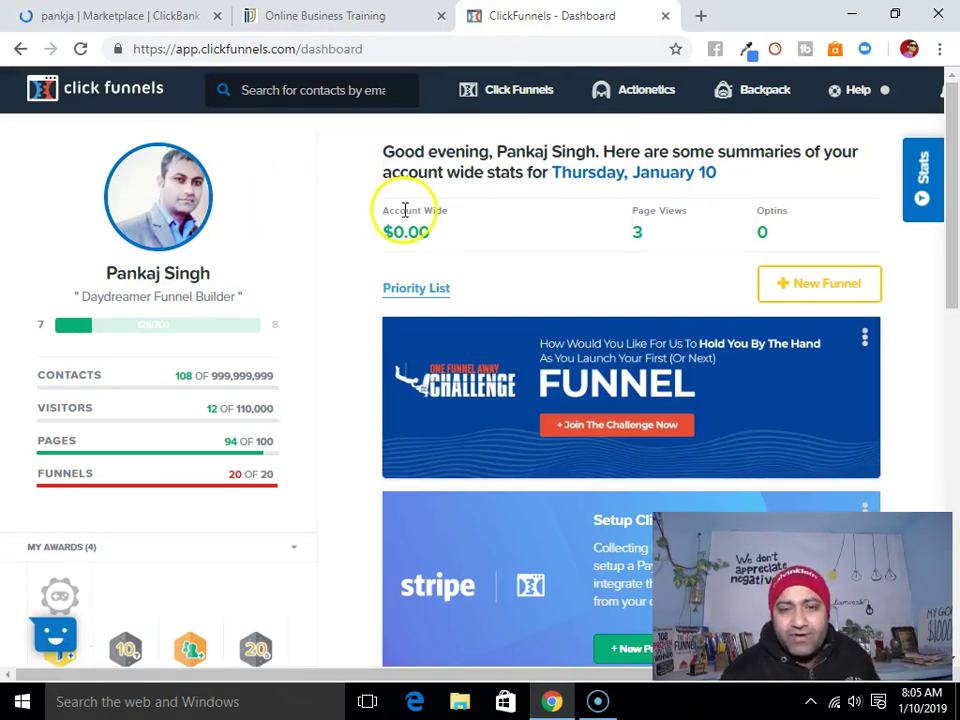
mouse_move(520, 92)
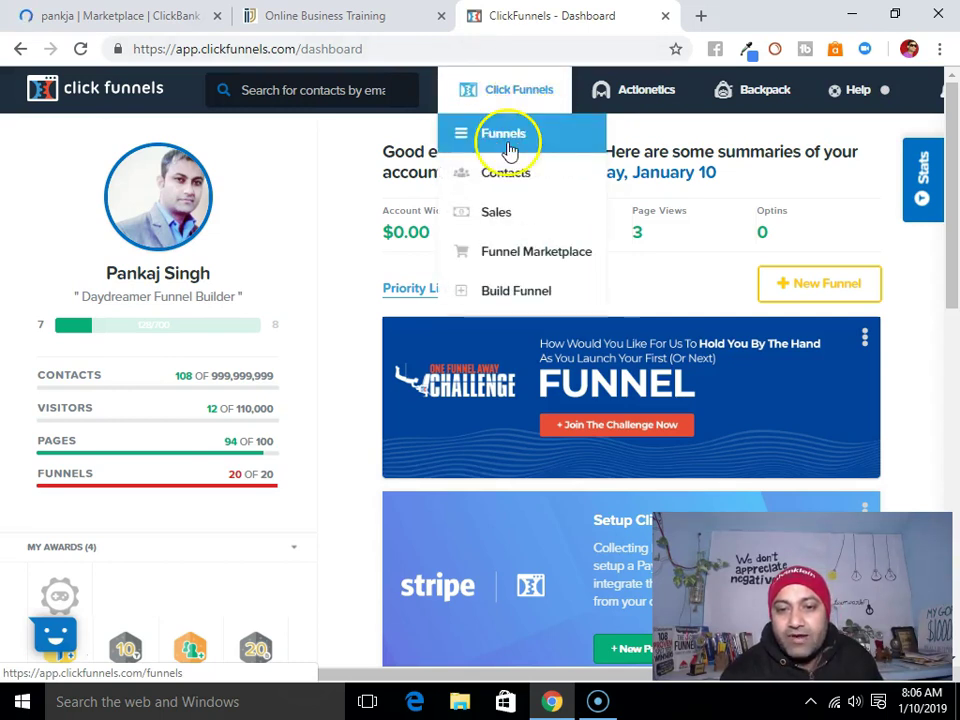
click(508, 148)
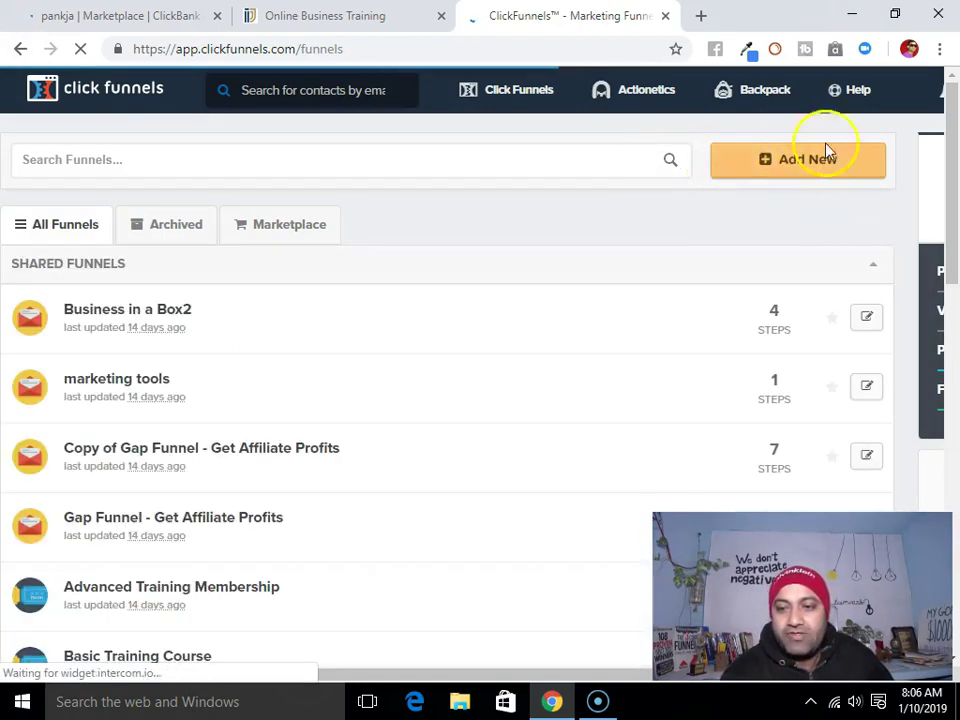
scroll(278, 312, down, 3)
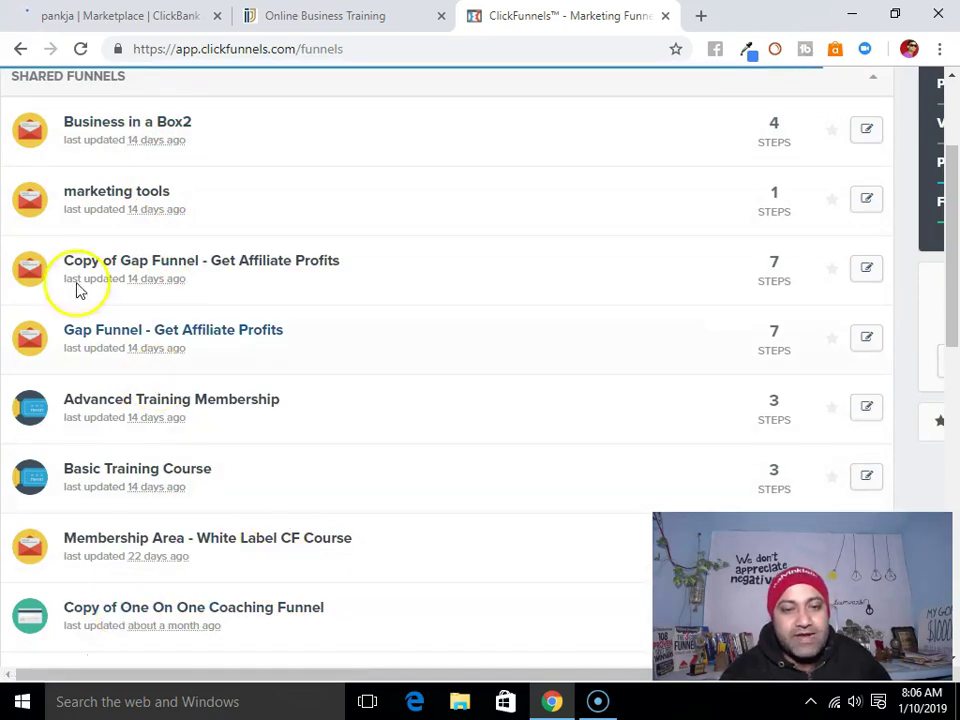
scroll(208, 521, up, 3)
click(803, 174)
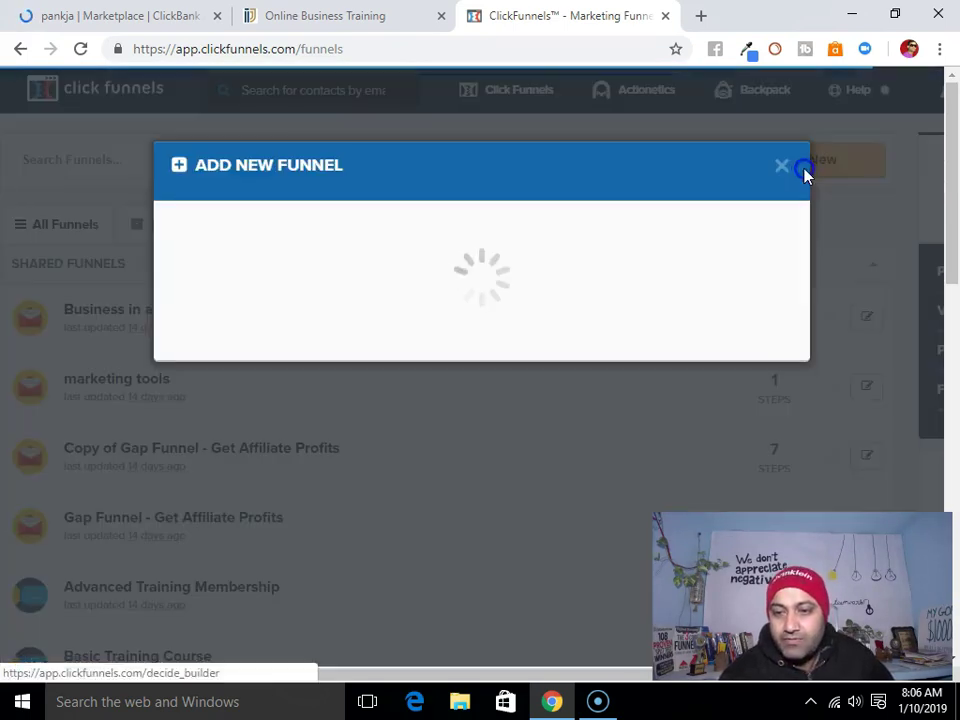
scroll(180, 420, down, 2)
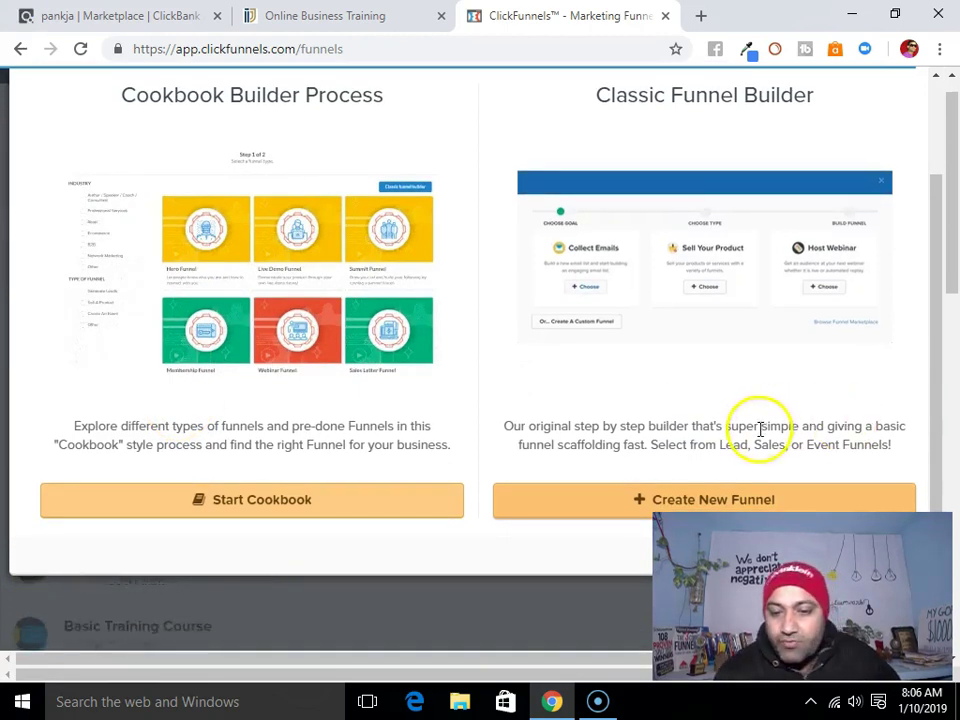
click(628, 512)
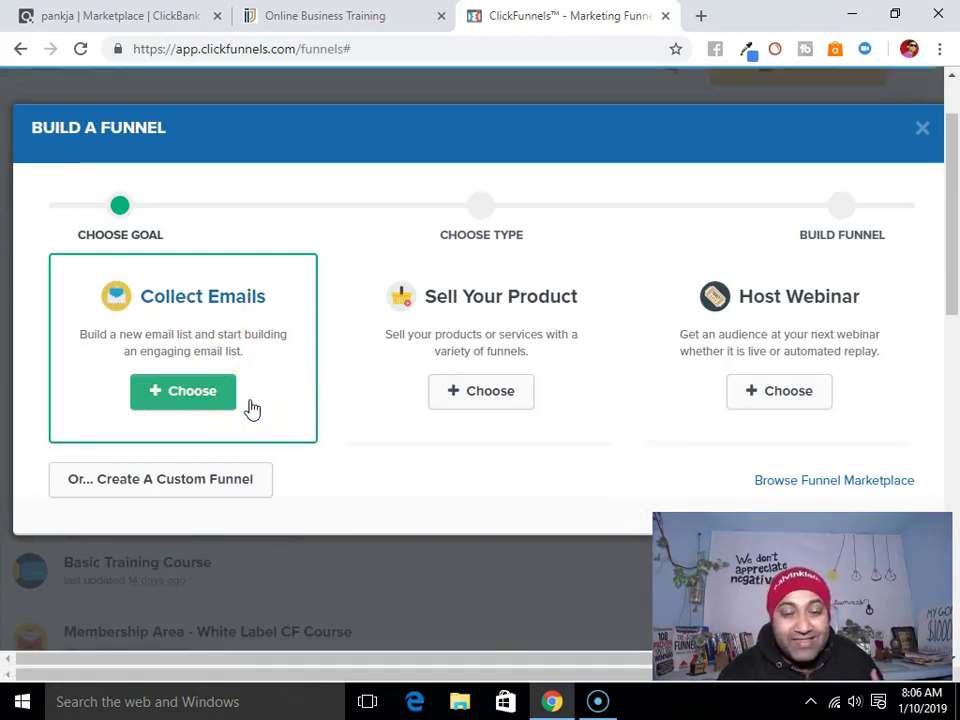
Choose to create a custom funnel and name it sixfiguretraining
click(207, 400)
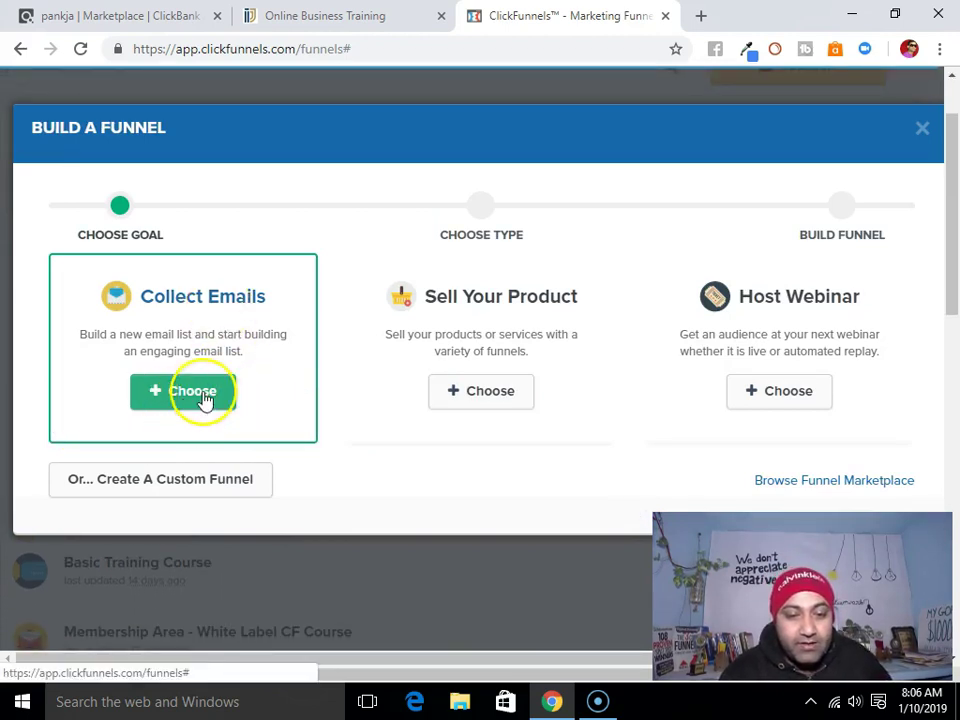
click(161, 482)
click(223, 302)
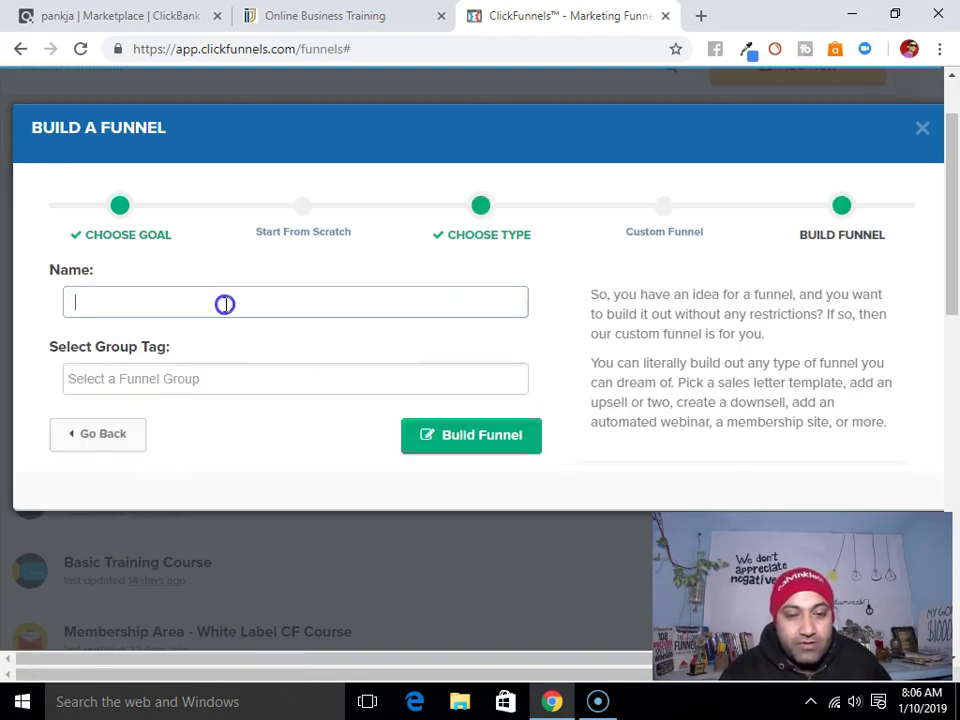
click(376, 18)
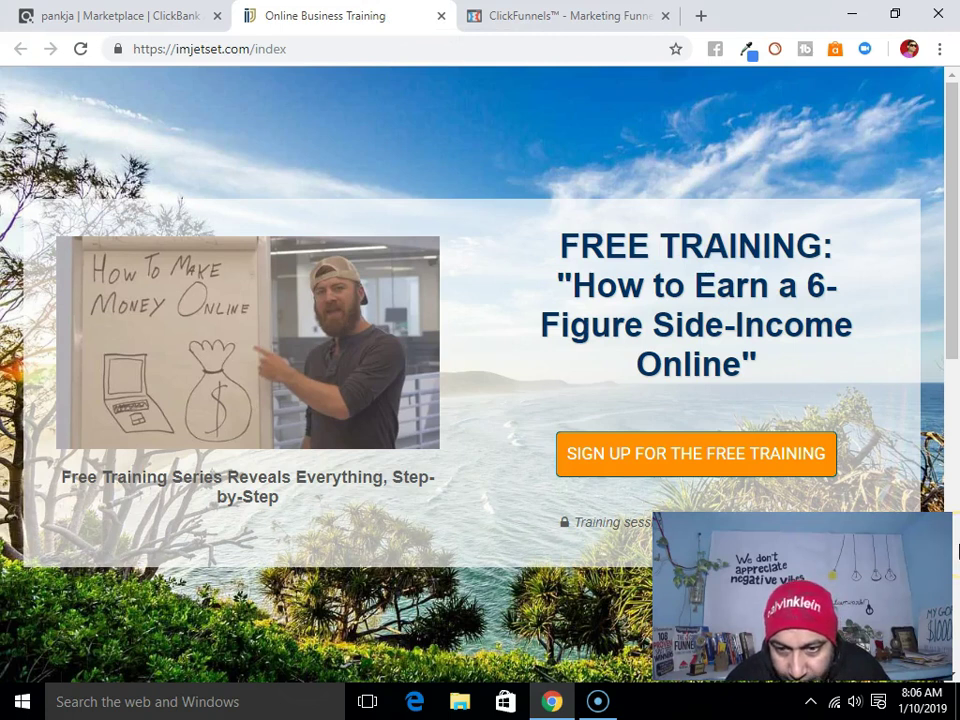
click(590, 16)
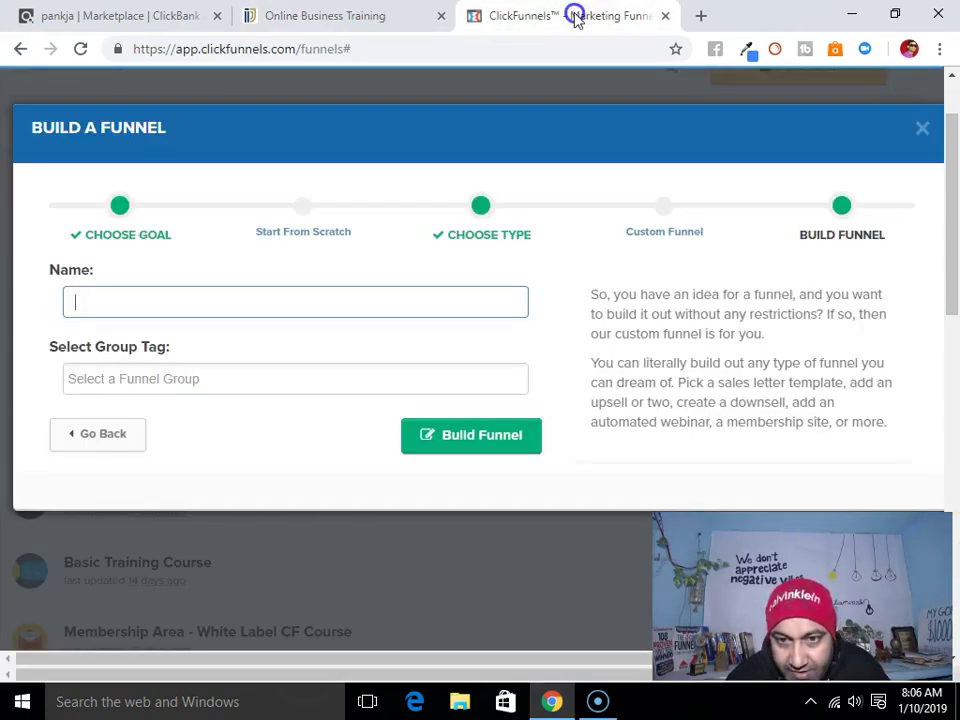
click(136, 314)
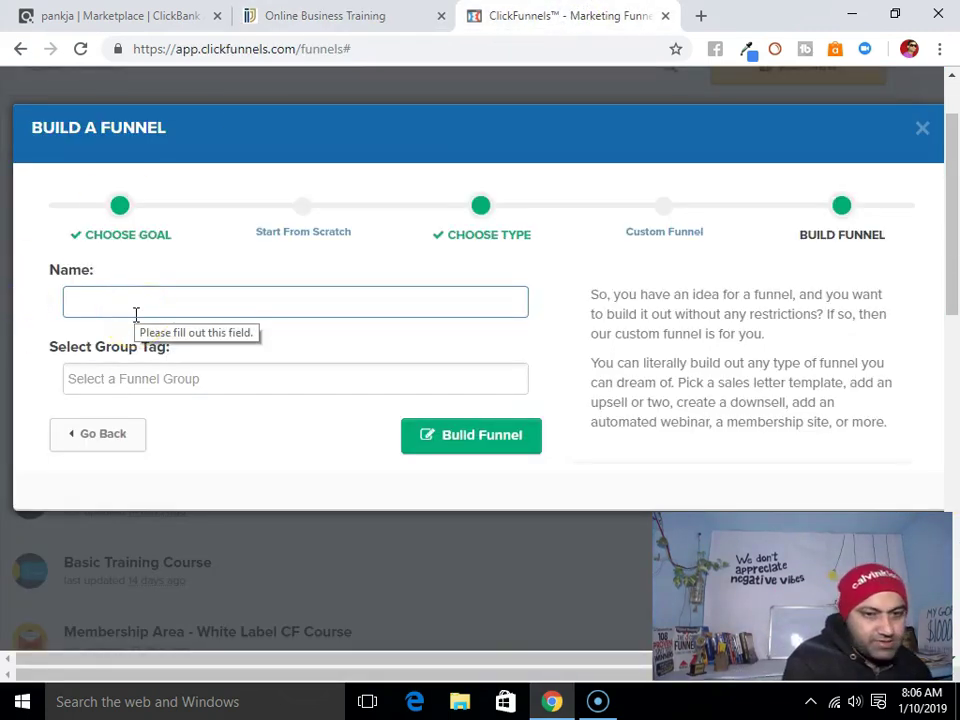
text(sixfiguretraining)
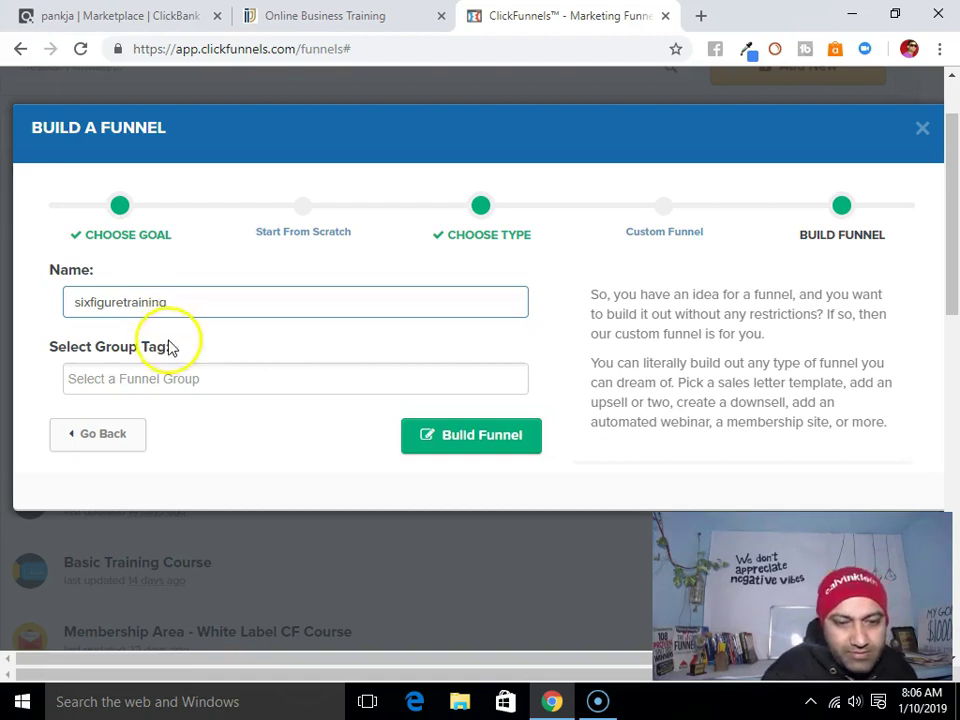
Assign the group tag sixfiguretraining to the funnel and build it
click(151, 380)
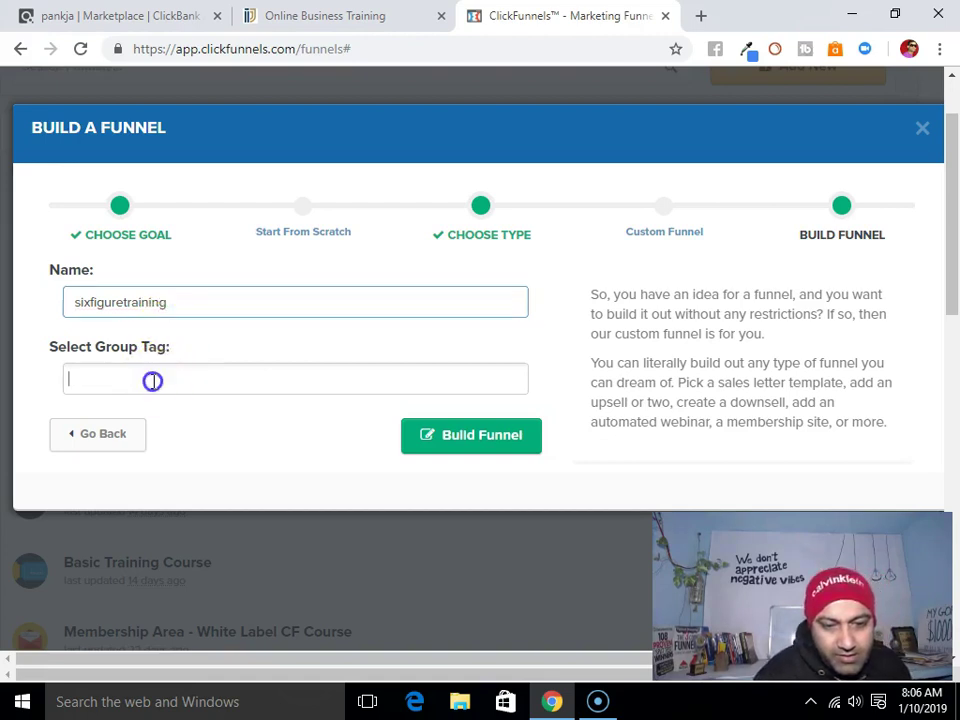
text(sixfiguretraining)
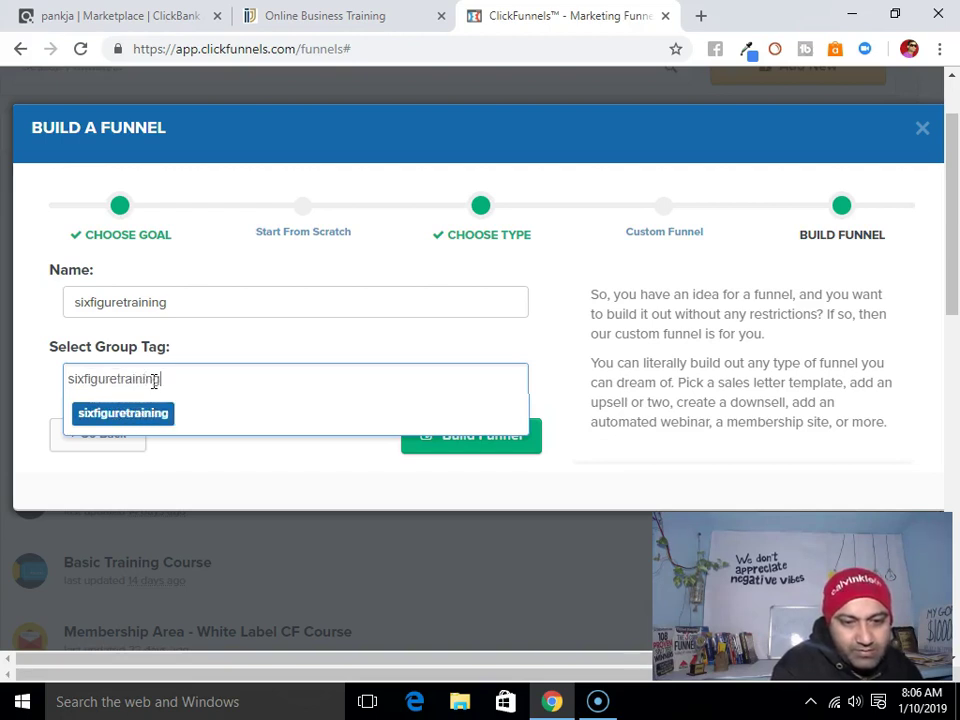
click(122, 415)
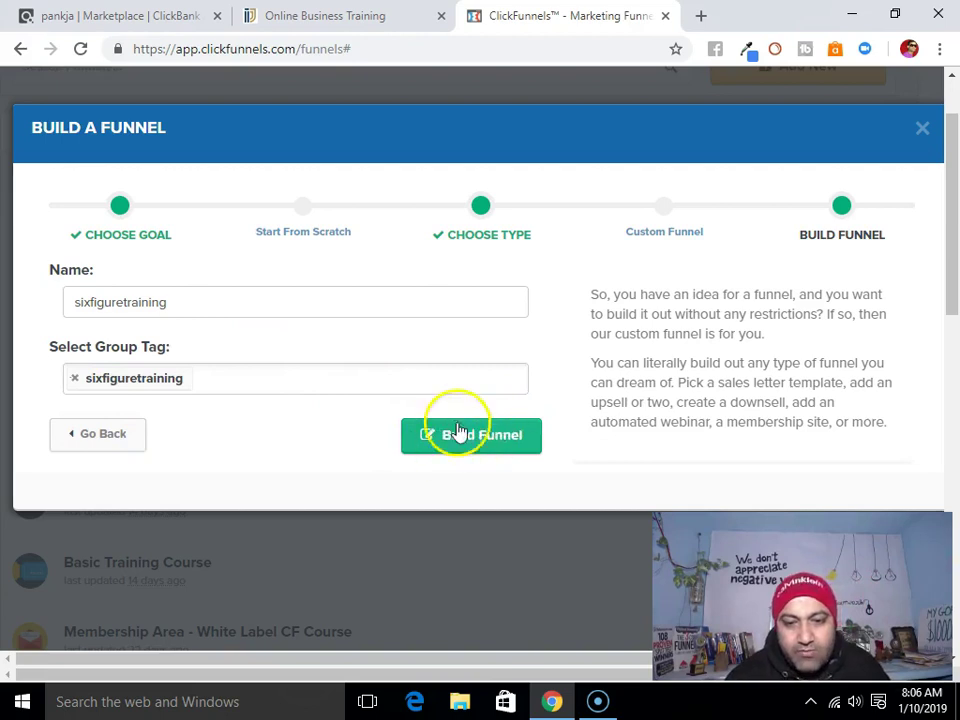
click(472, 432)
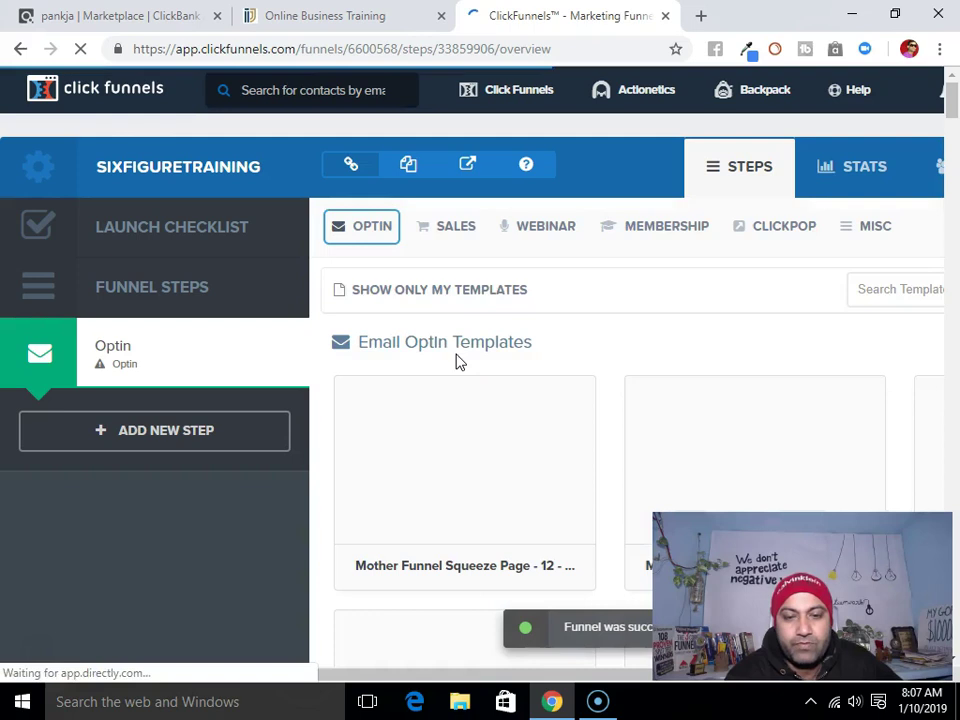
Browse the email optin template gallery for a landing page design that suits the free business training offer
scroll(456, 362, down, 3)
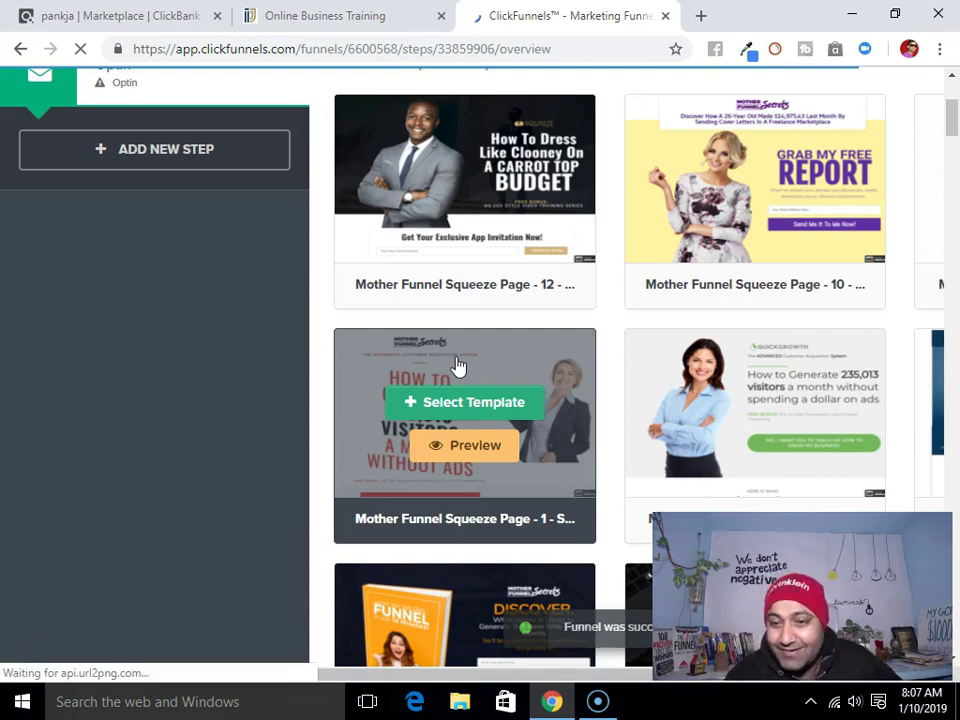
scroll(456, 365, down, 4)
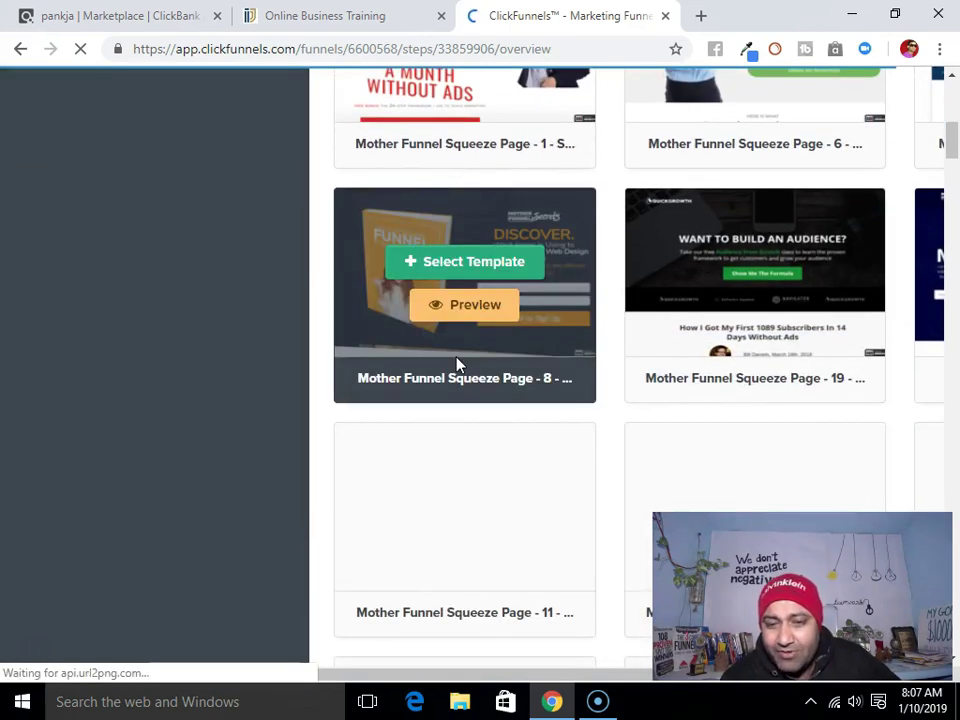
scroll(446, 414, down, 1)
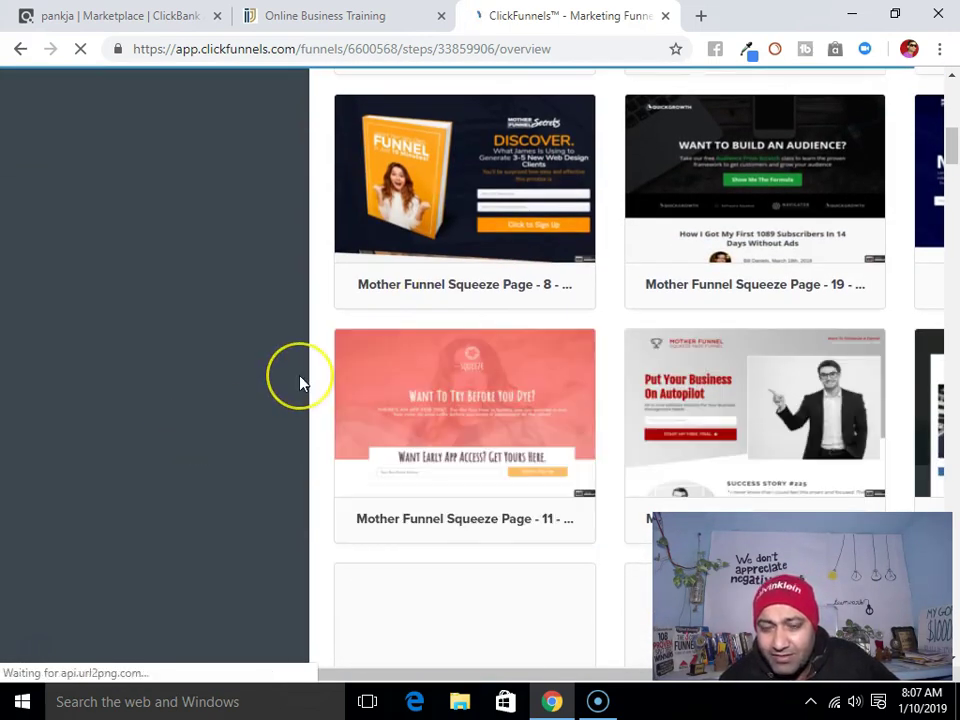
scroll(300, 385, down, 4)
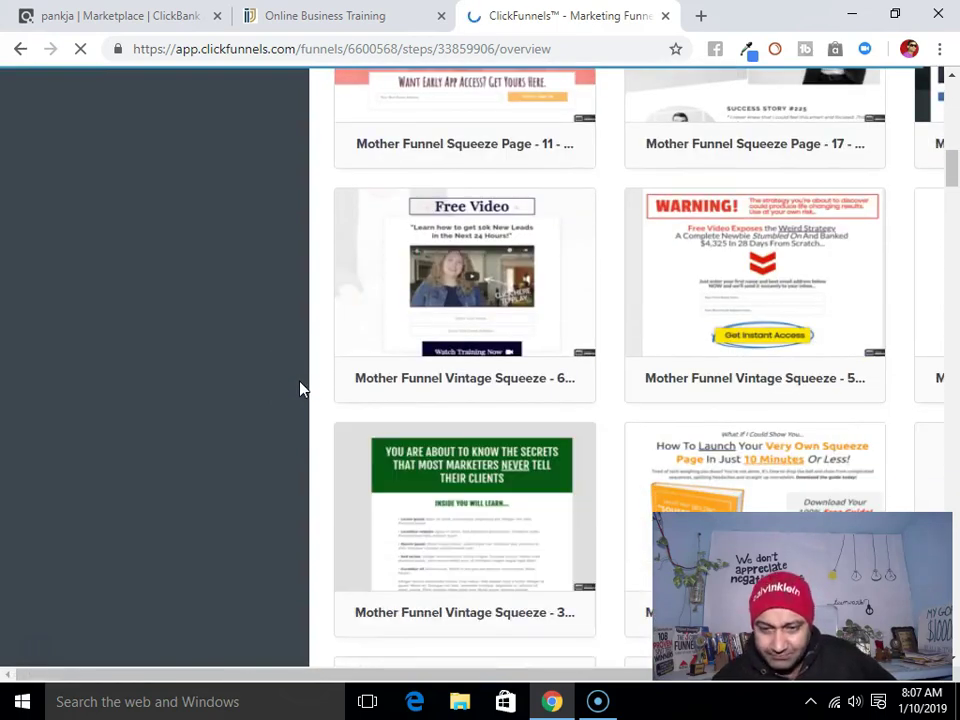
scroll(300, 387, down, 5)
scroll(300, 388, down, 6)
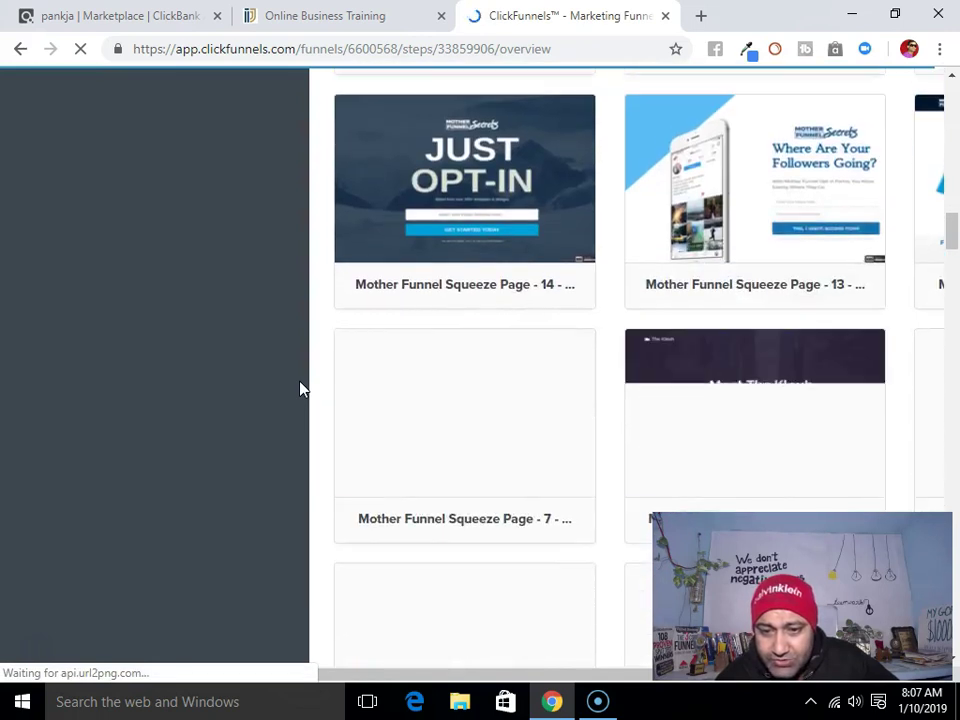
scroll(300, 388, down, 3)
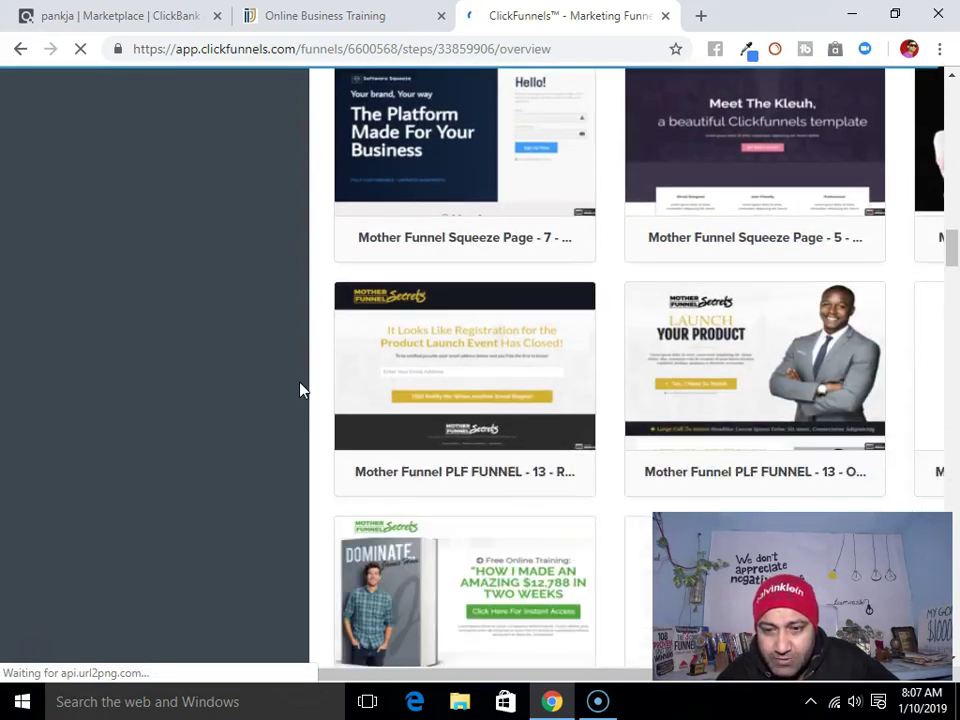
scroll(300, 390, down, 3)
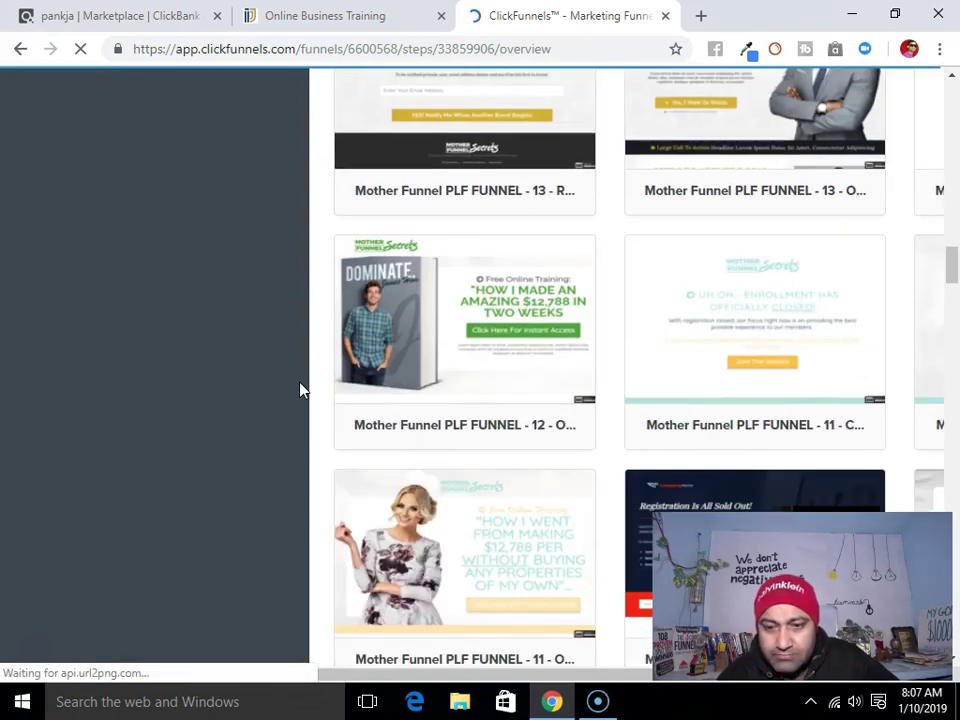
scroll(437, 377, up, 10)
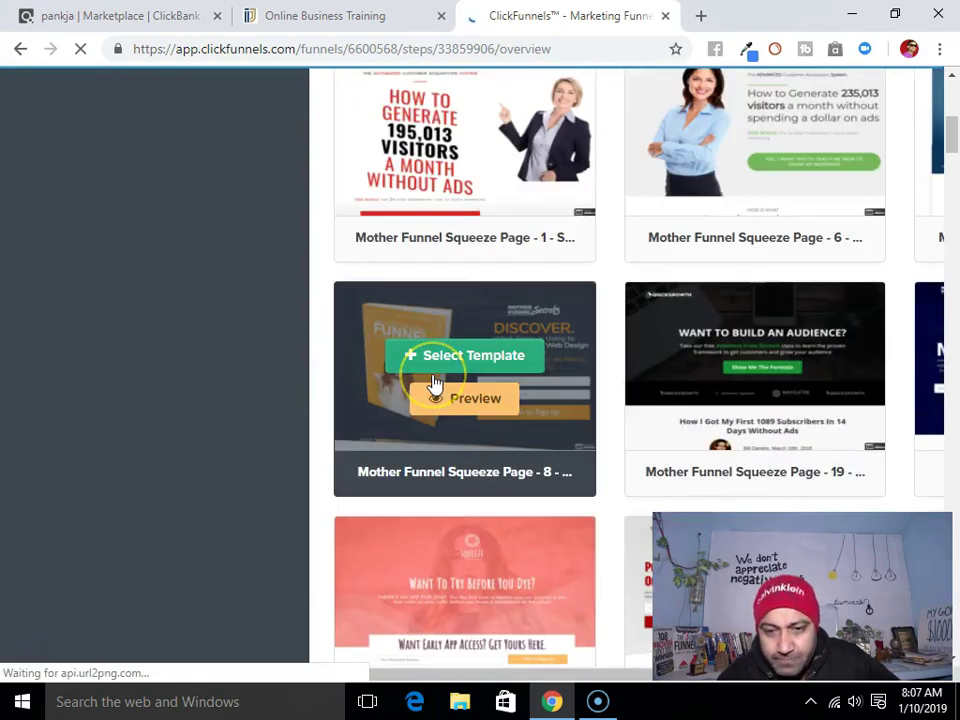
scroll(433, 383, up, 3)
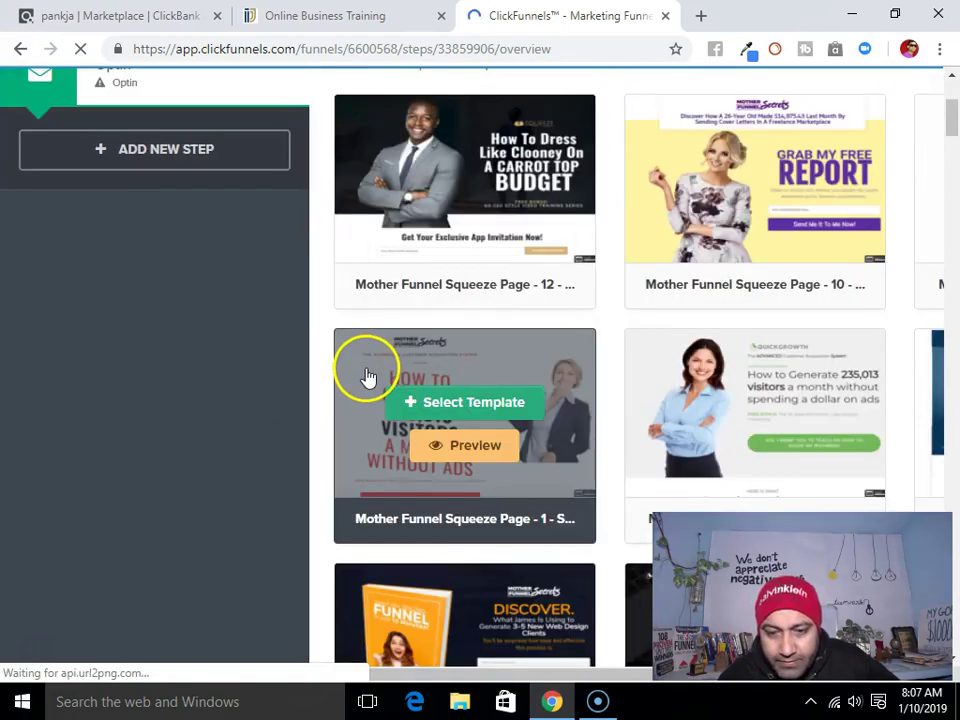
scroll(368, 376, up, 3)
scroll(368, 376, down, 4)
scroll(366, 379, down, 9)
scroll(366, 381, down, 3)
scroll(365, 385, down, 4)
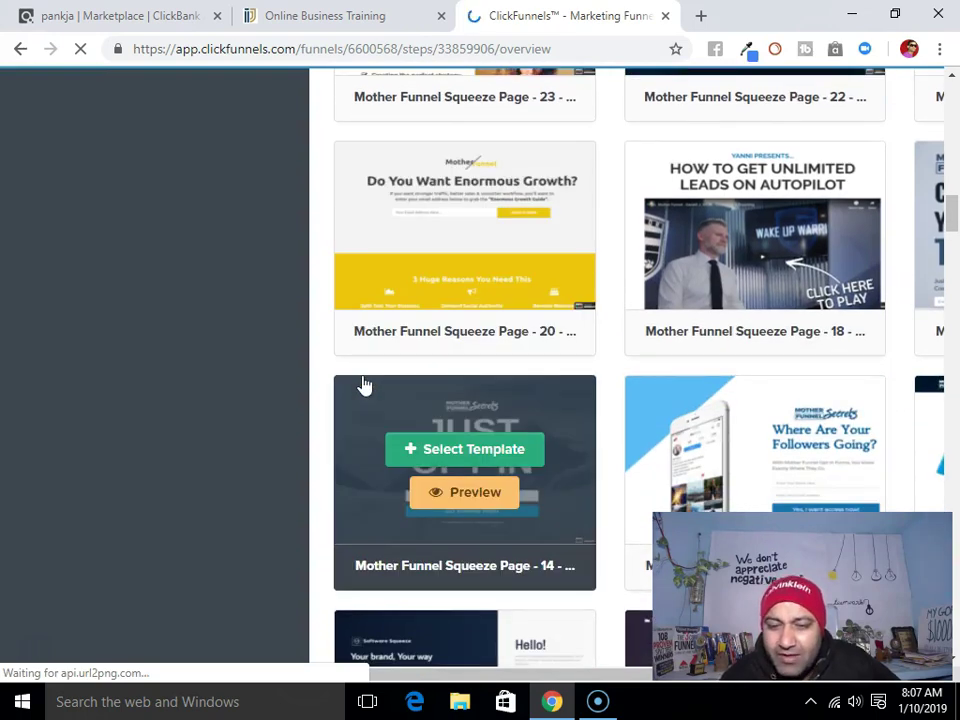
scroll(362, 386, down, 6)
scroll(265, 396, down, 3)
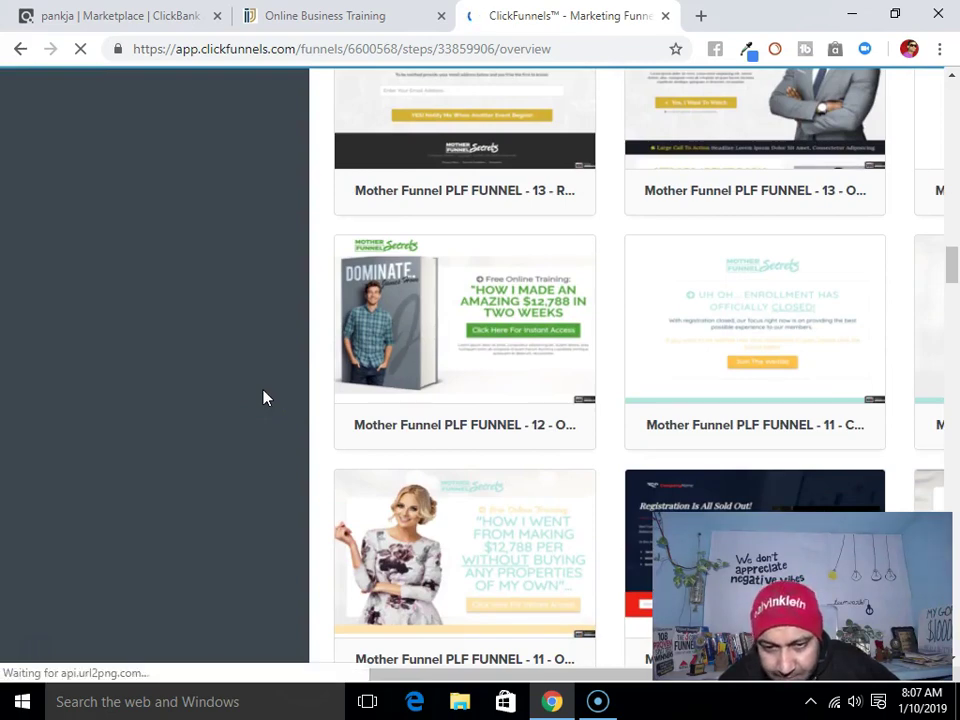
scroll(265, 397, down, 2)
scroll(264, 397, down, 8)
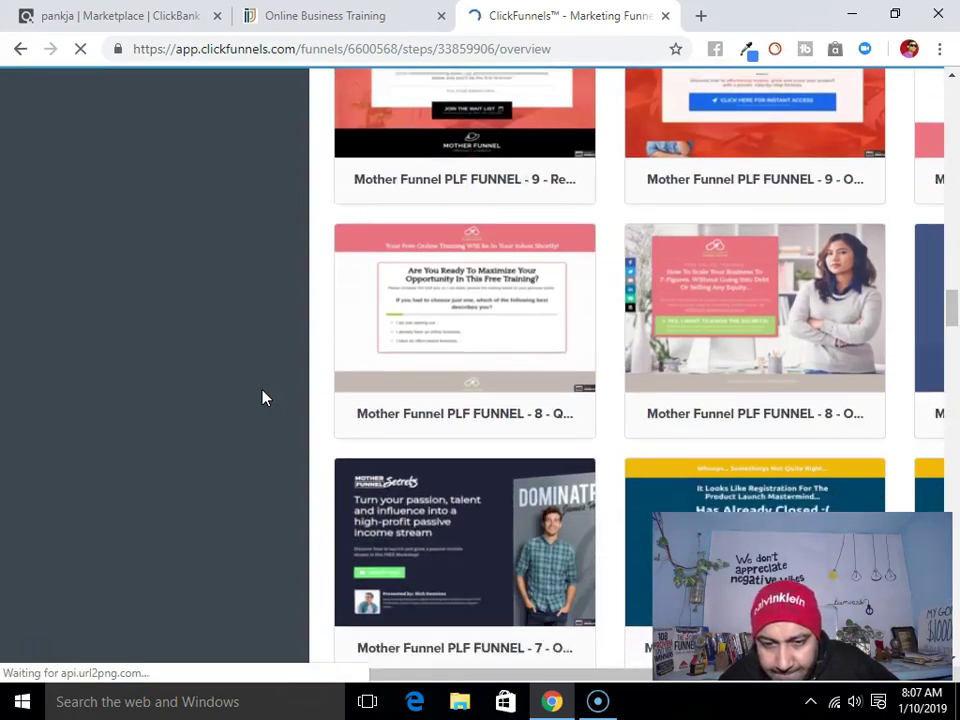
scroll(264, 398, down, 3)
scroll(264, 398, up, 2)
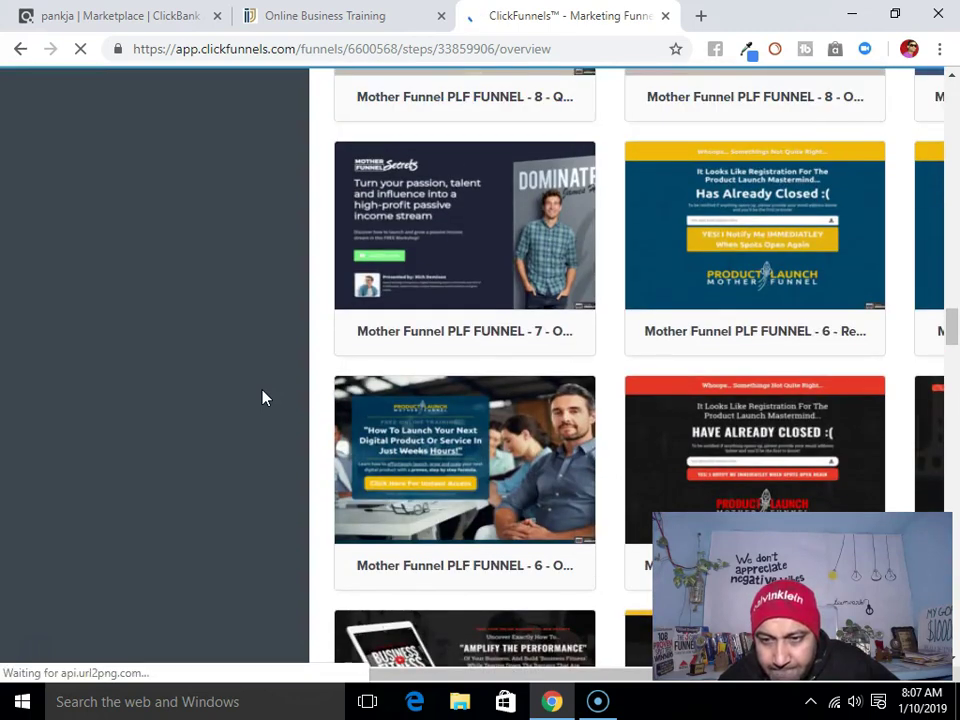
scroll(264, 398, down, 3)
scroll(263, 398, down, 5)
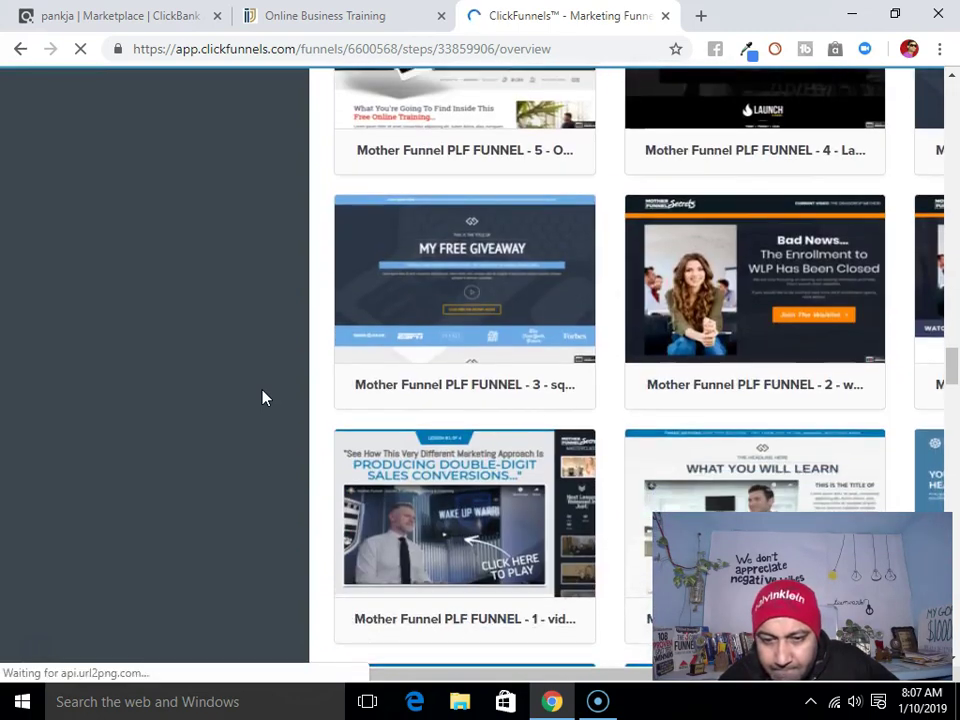
scroll(263, 398, down, 3)
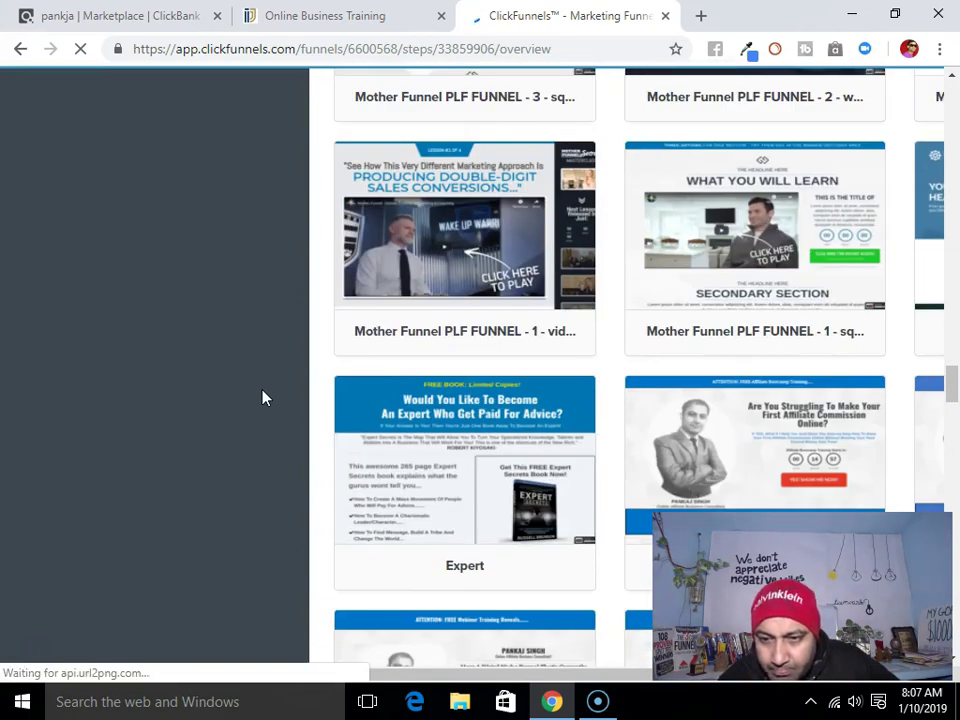
scroll(263, 398, down, 2)
scroll(263, 398, up, 2)
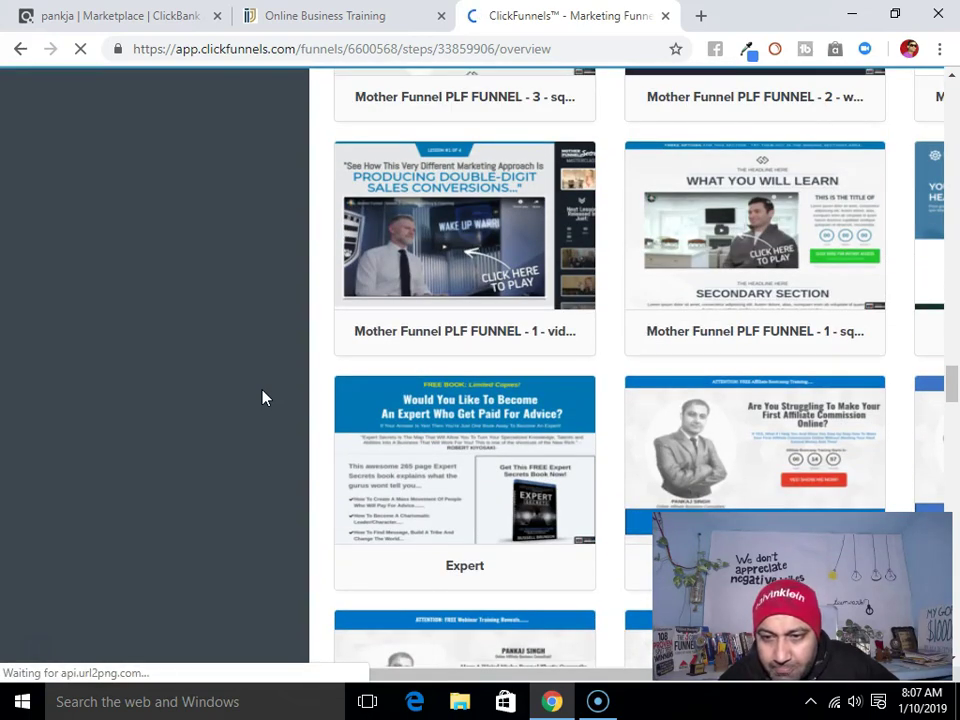
scroll(263, 398, down, 2)
scroll(263, 398, down, 3)
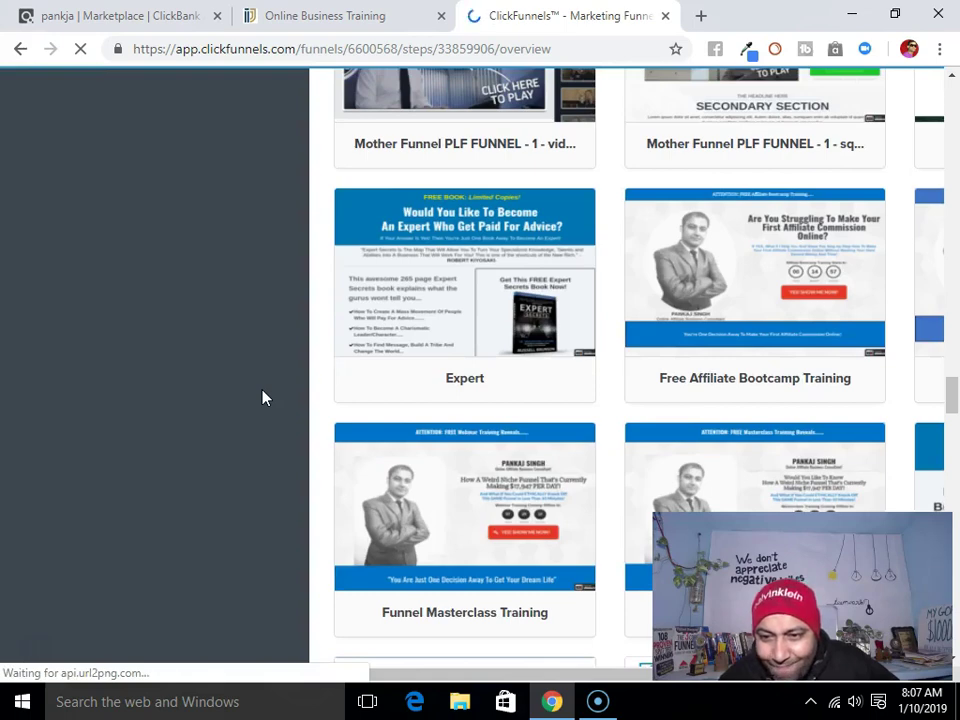
scroll(263, 398, up, 2)
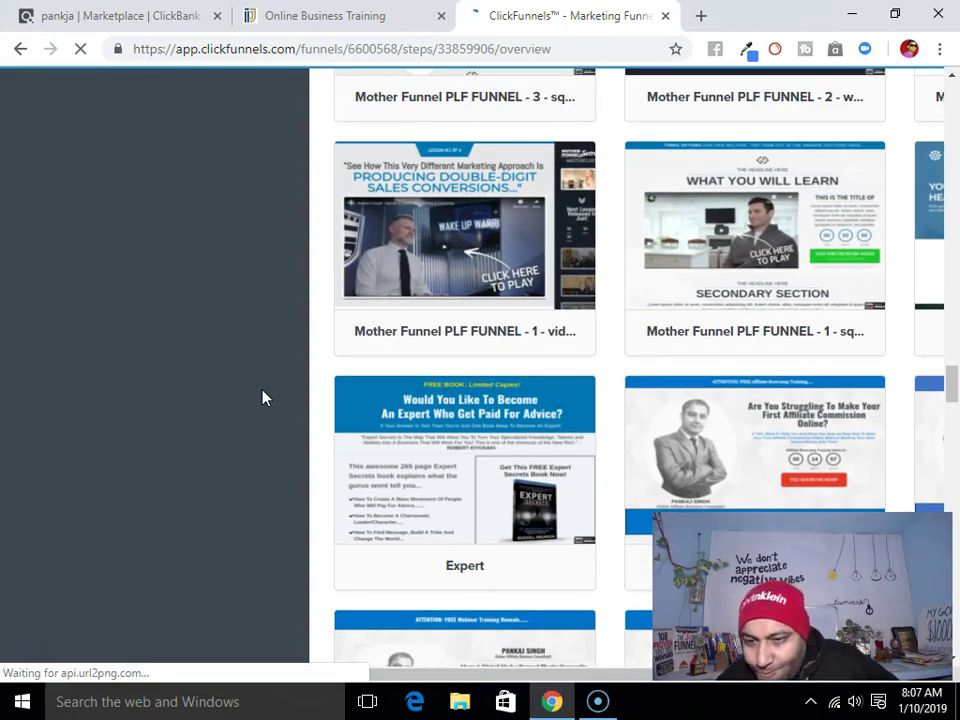
scroll(263, 398, down, 8)
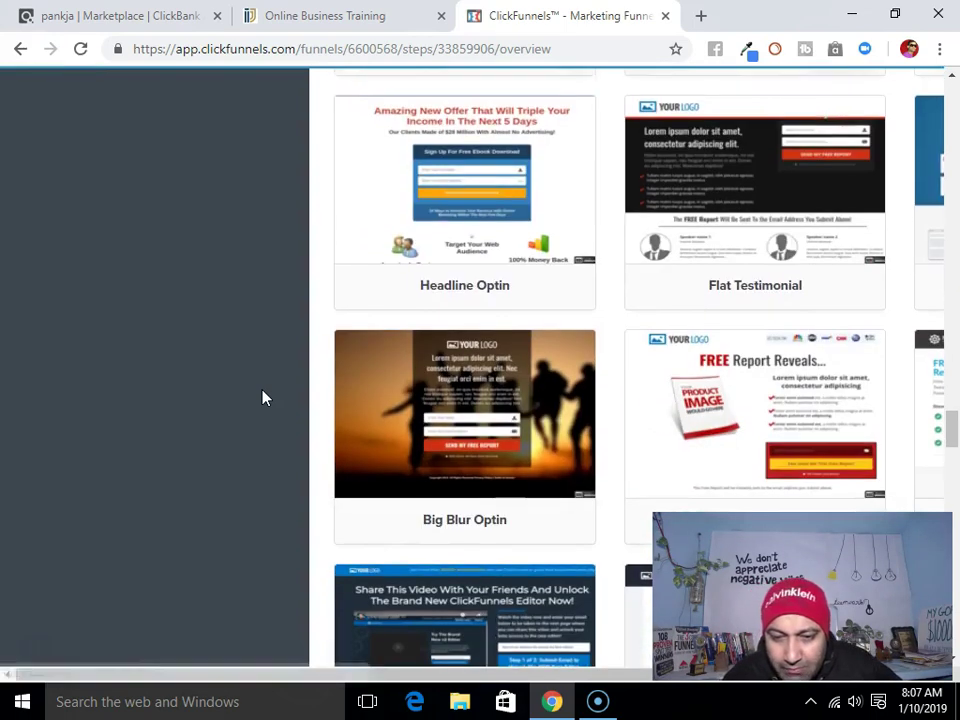
scroll(263, 398, down, 3)
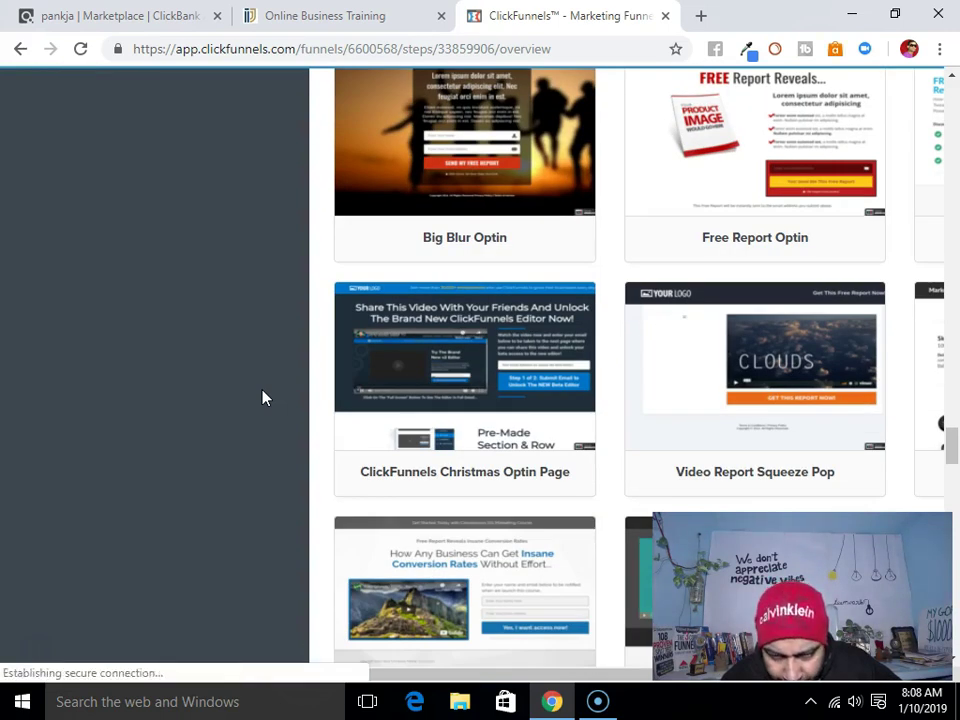
Open previews of the ClickFunnels Christmas Optin Page and Subtle Geo templates
scroll(263, 398, down, 1)
mouse_move(460, 275)
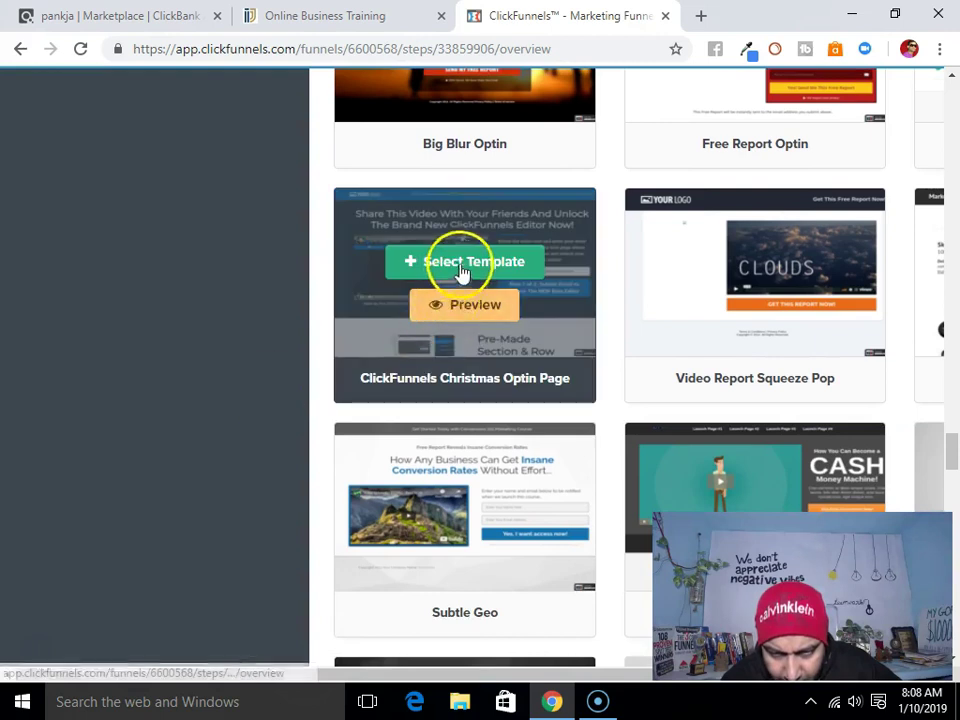
click(467, 305)
click(475, 12)
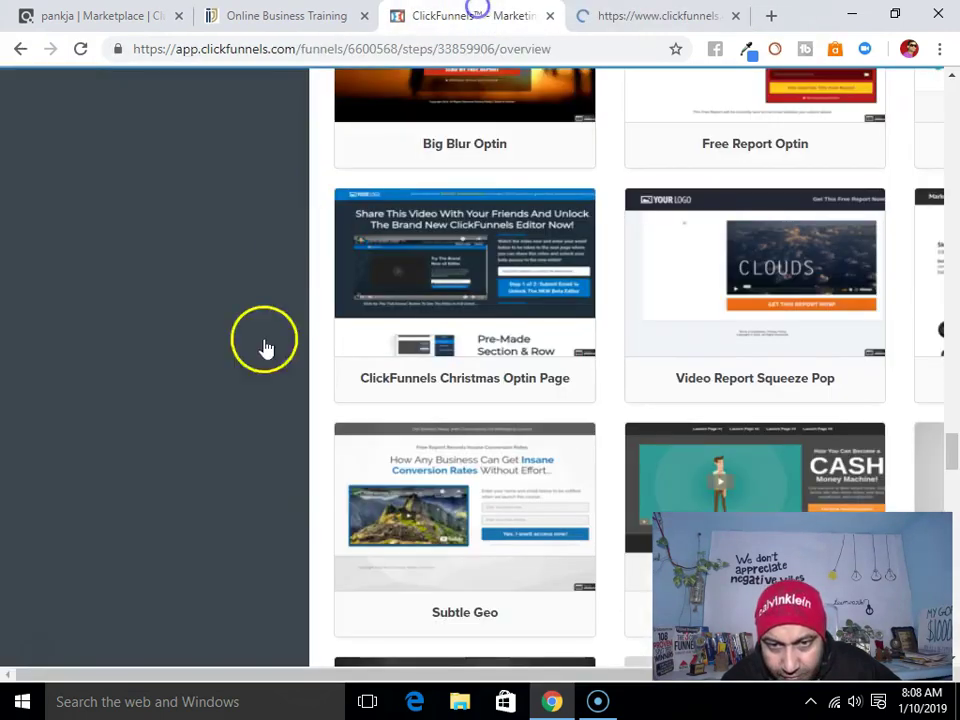
scroll(336, 372, down, 3)
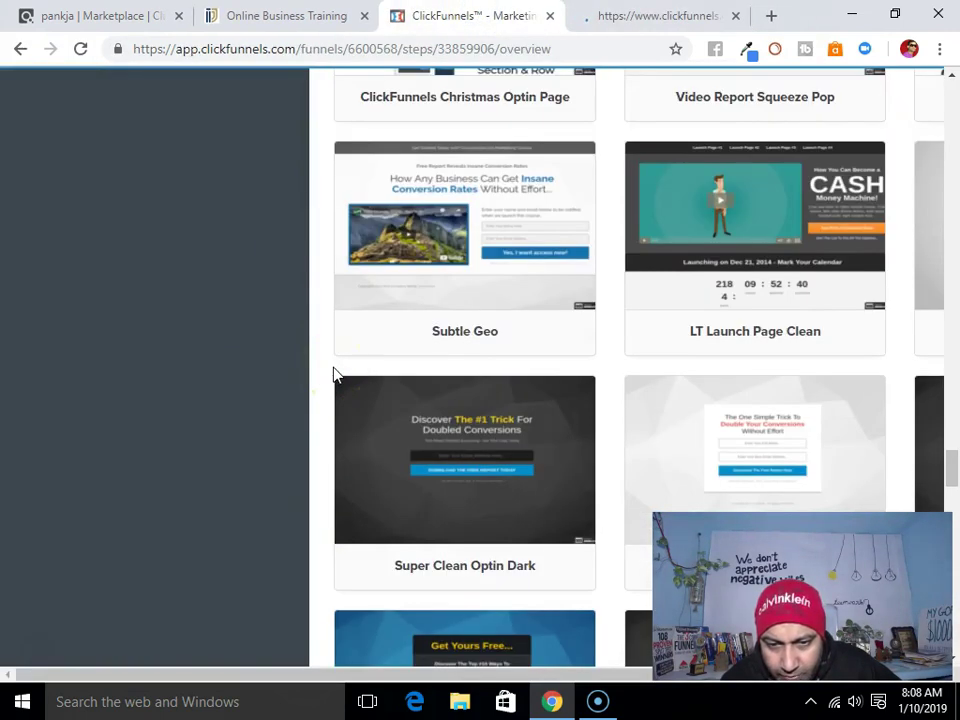
mouse_move(484, 205)
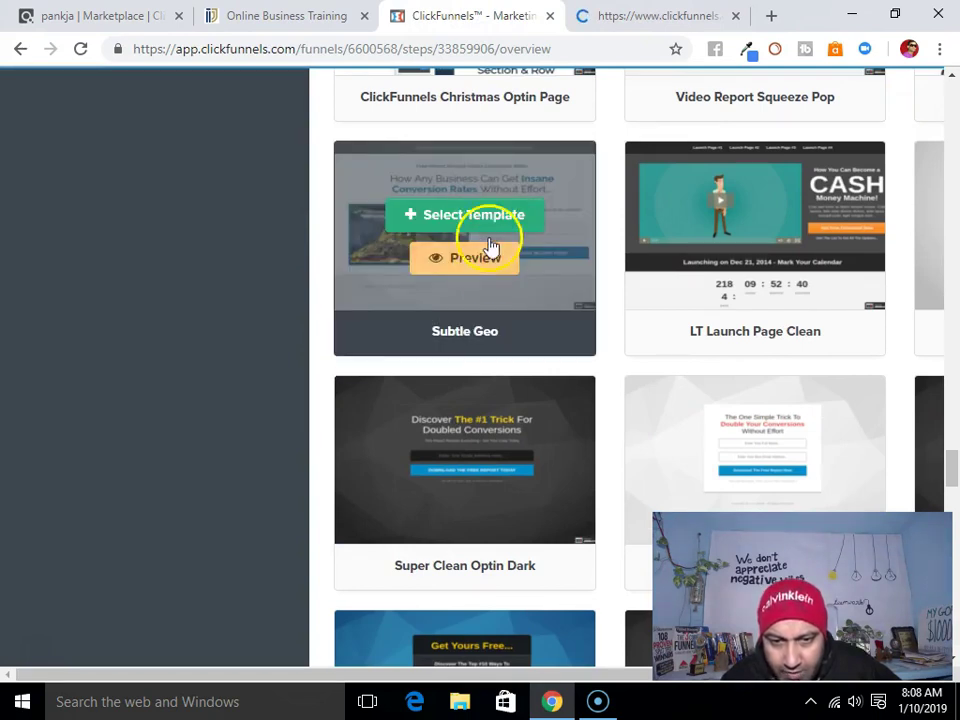
click(475, 258)
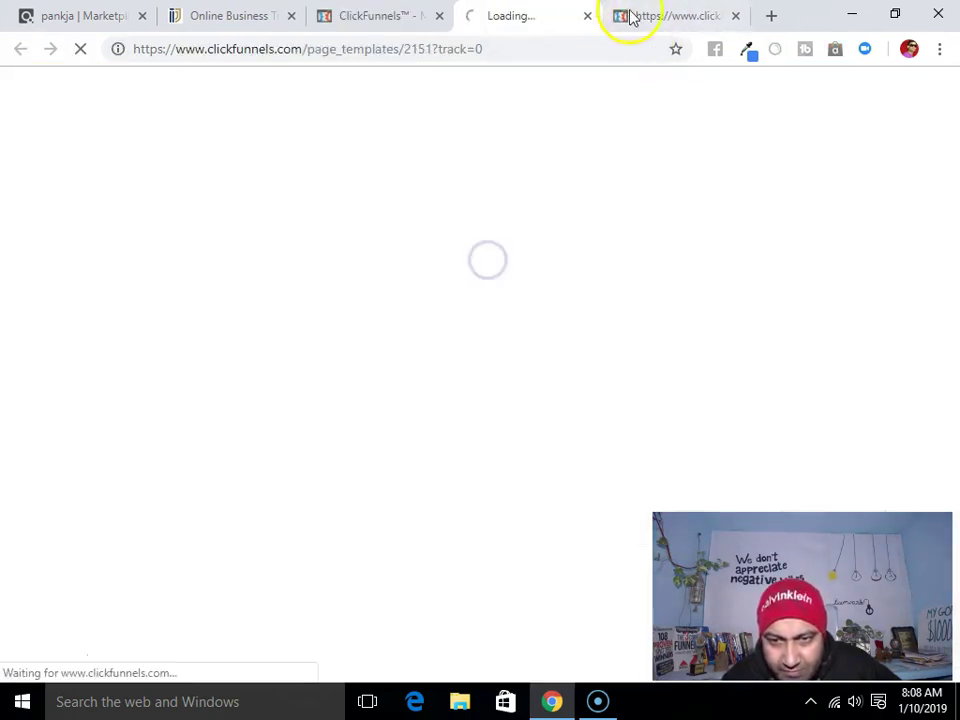
Examine the layout and sections of the ClickFunnels Christmas Optin Page preview
click(640, 17)
scroll(250, 337, down, 12)
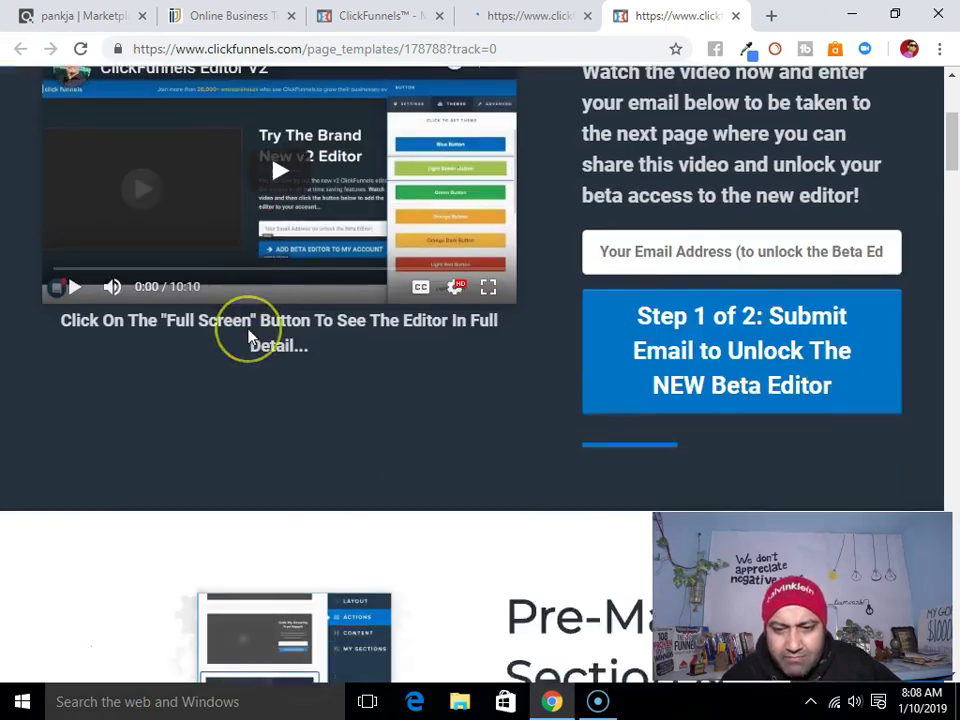
scroll(250, 337, up, 12)
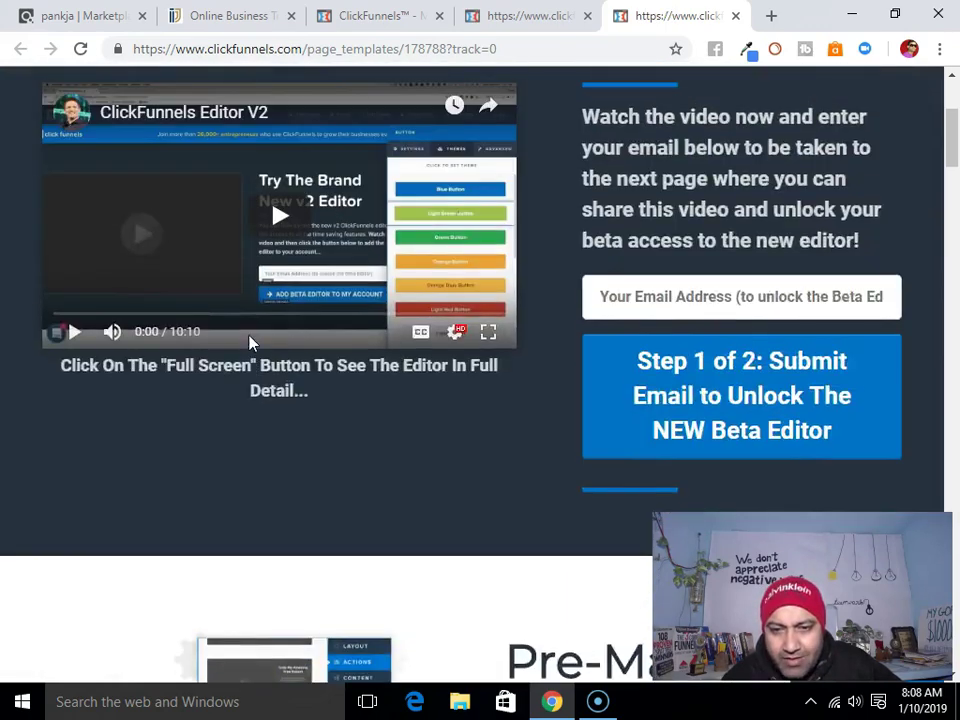
scroll(250, 344, down, 15)
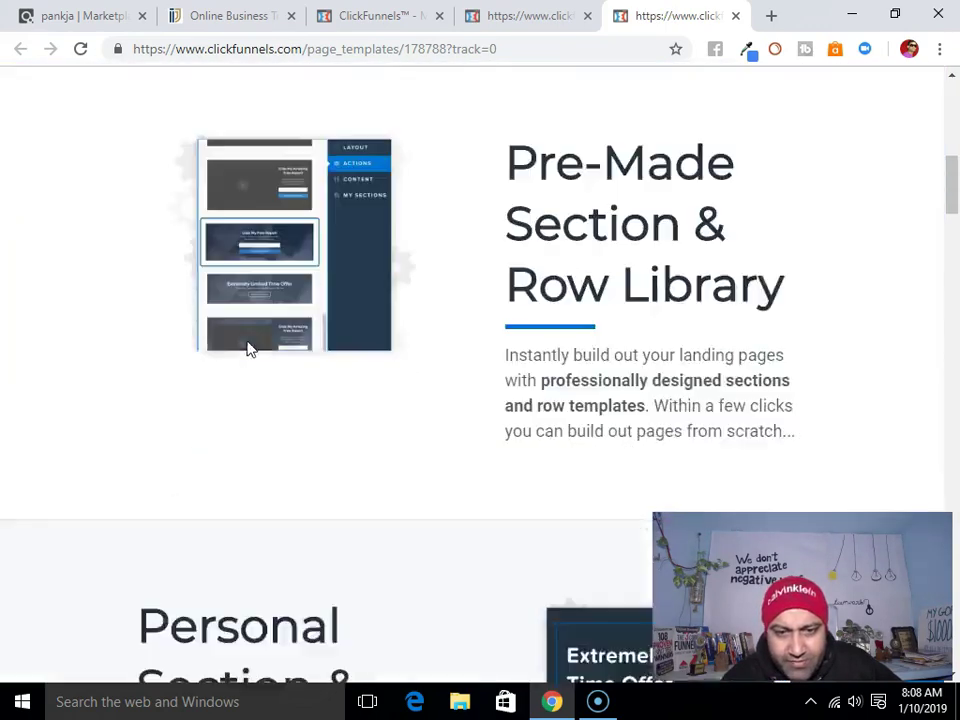
scroll(244, 356, down, 8)
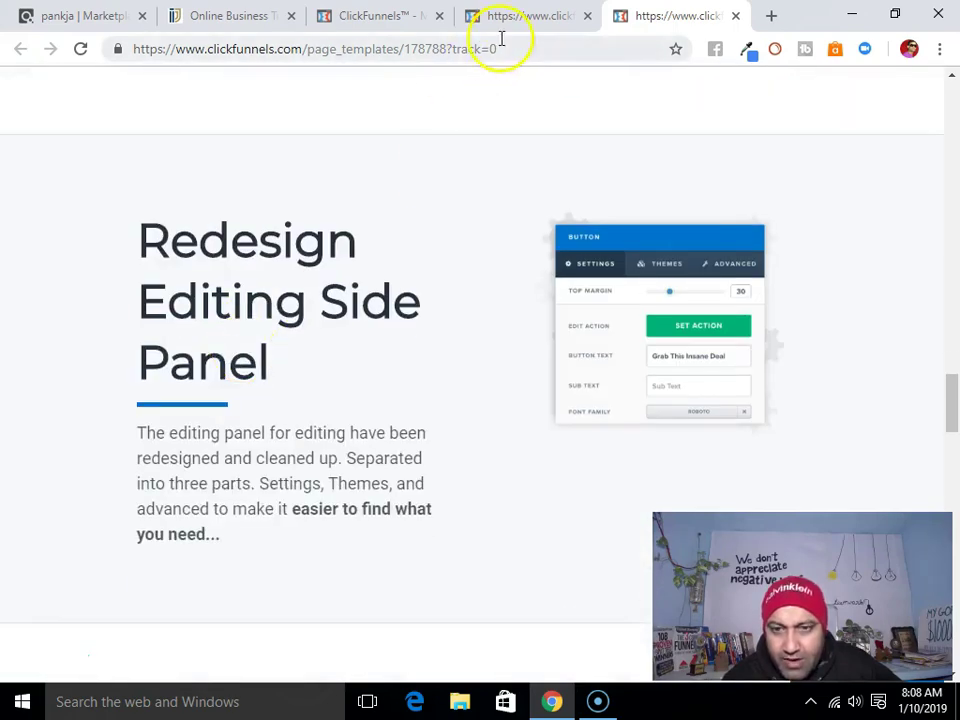
Examine the Subtle Geo template preview, including its headline, video and optin form
click(540, 17)
scroll(300, 310, down, 2)
scroll(300, 312, up, 2)
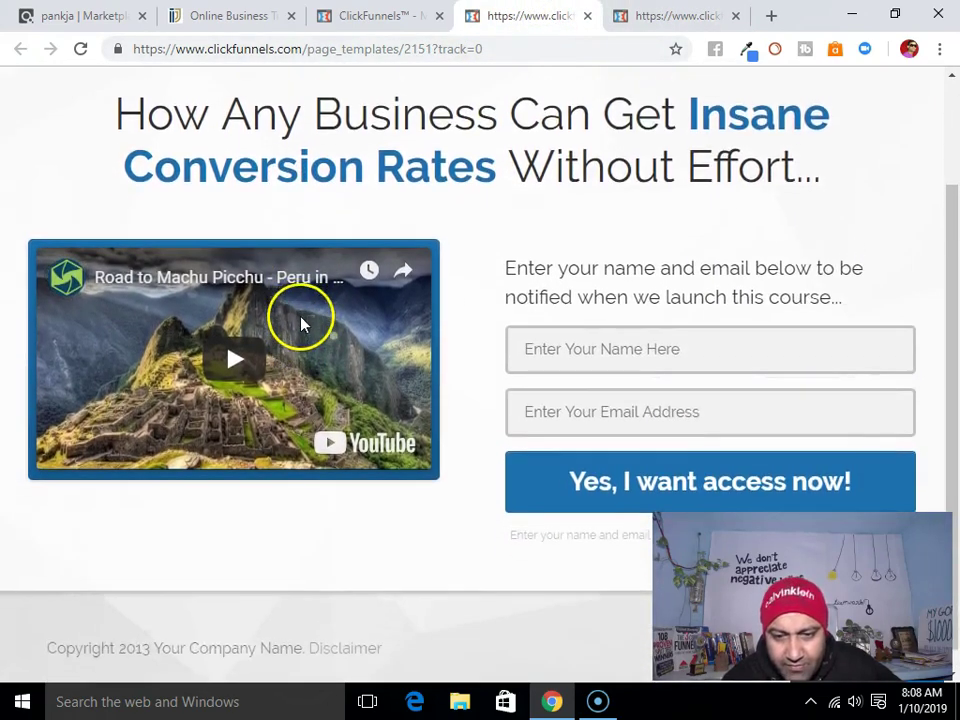
scroll(431, 270, down, 3)
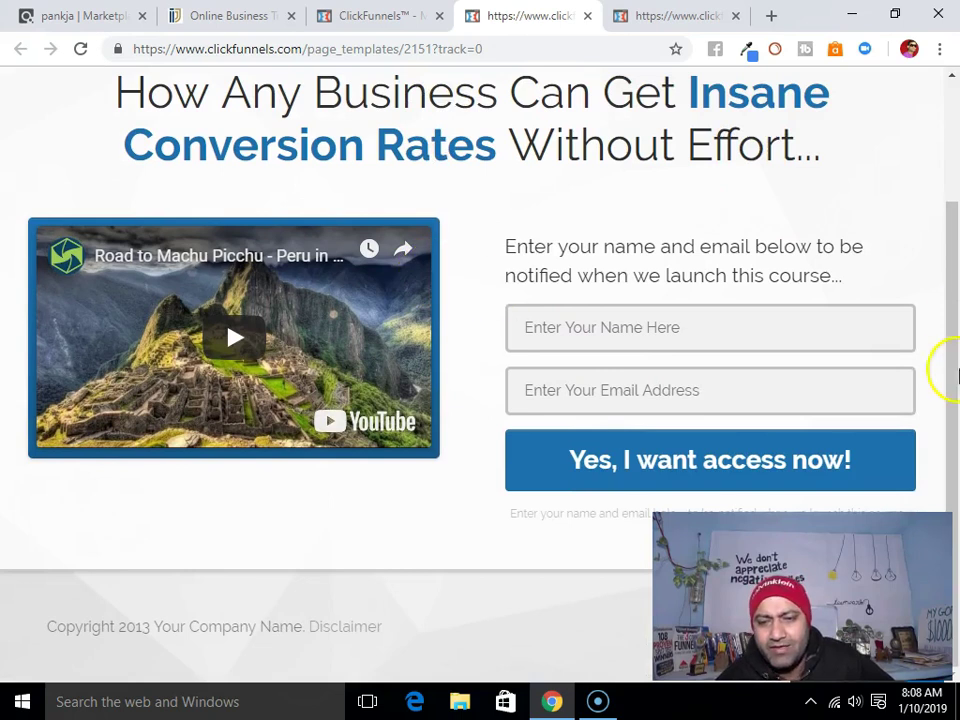
scroll(440, 375, up, 3)
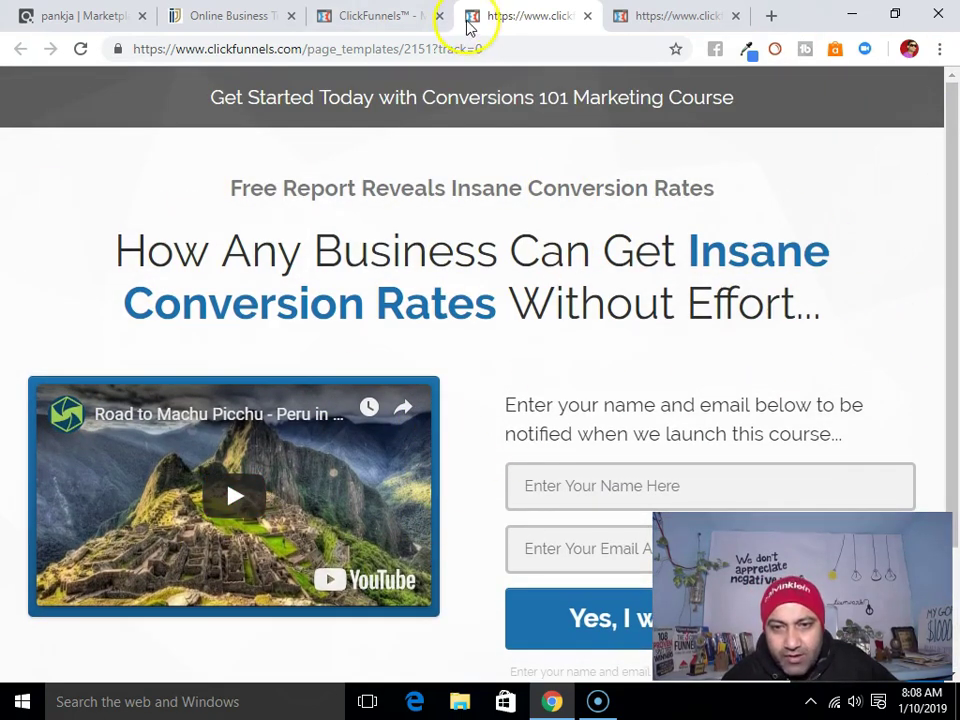
Return to the template gallery and apply the Subtle Geo template to the funnel's Optin step
click(386, 16)
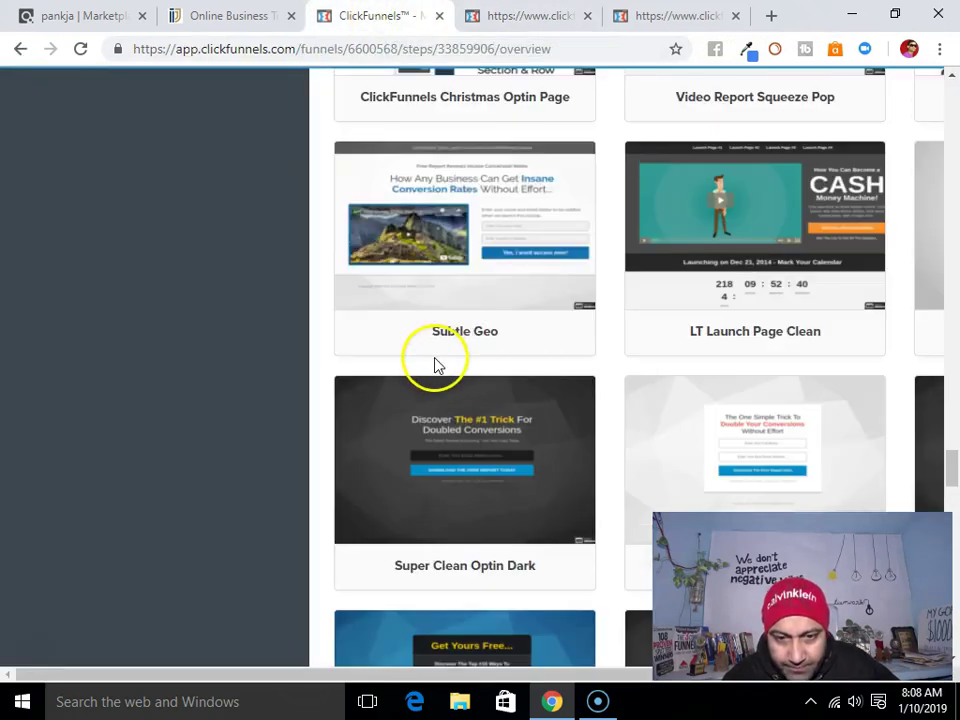
click(480, 210)
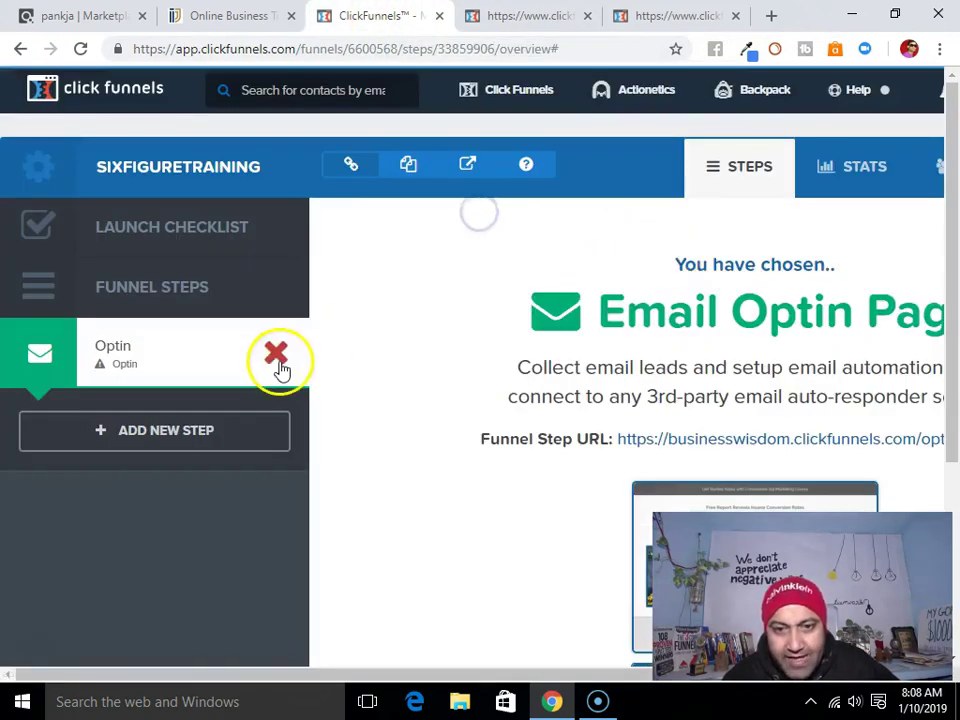
scroll(455, 358, down, 3)
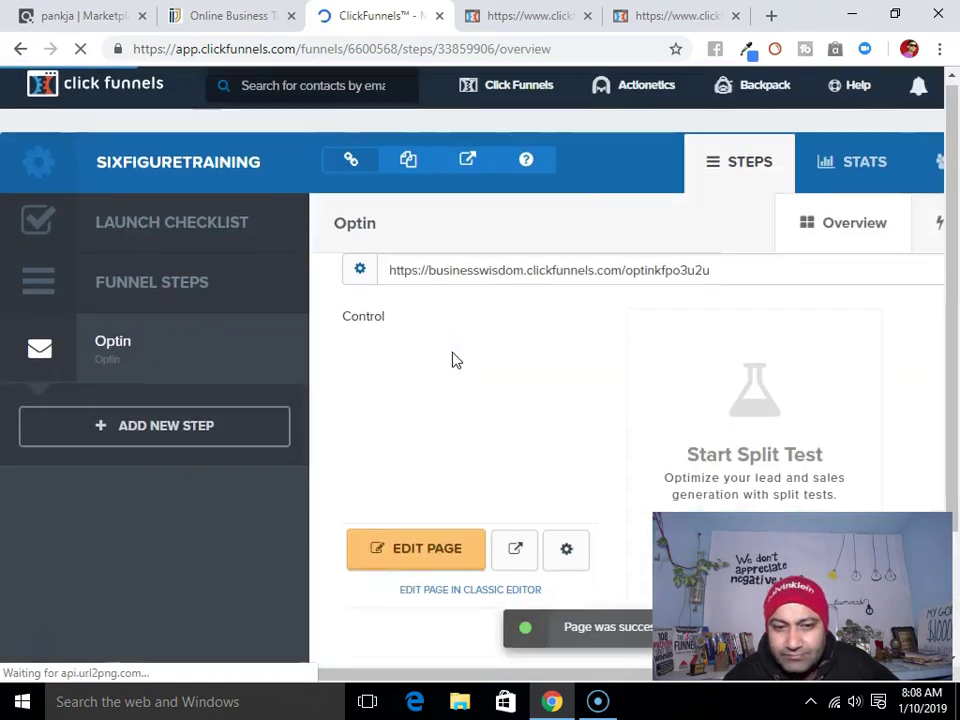
Open the Optin page for editing, and copy the heading "FREE TRAINING:" from the imjetset.com landing page
scroll(450, 345, down, 2)
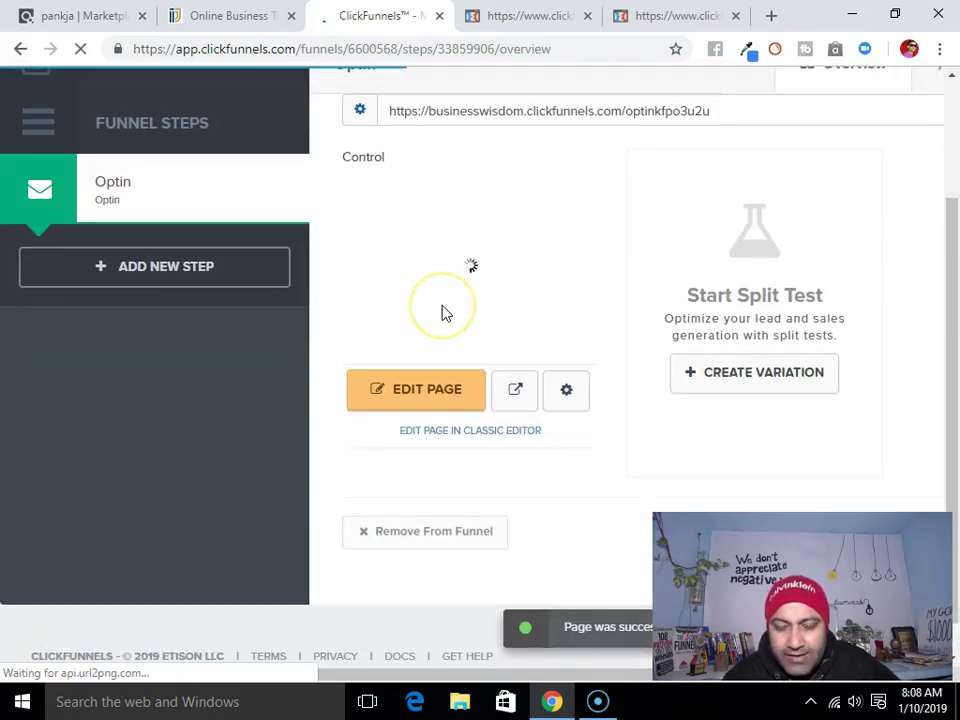
click(432, 396)
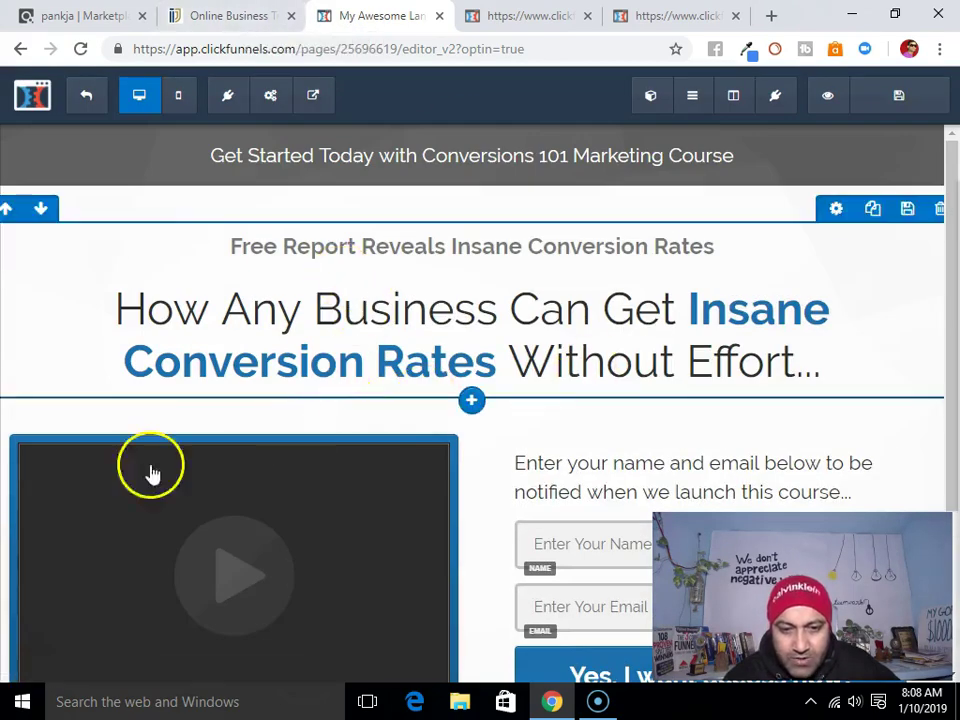
click(237, 18)
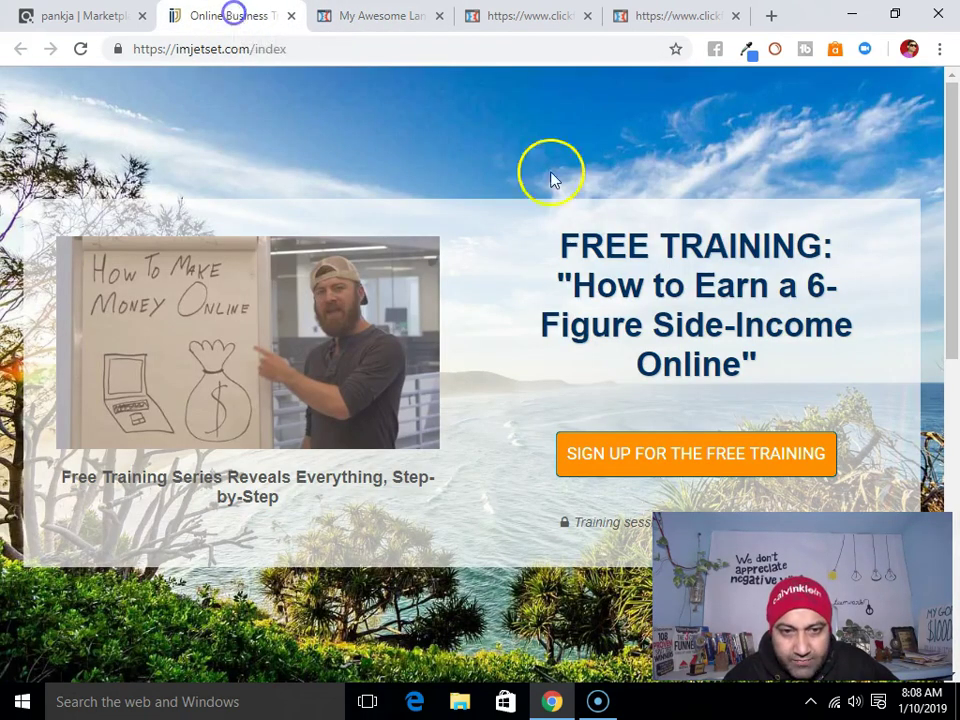
drag(566, 244, 836, 241)
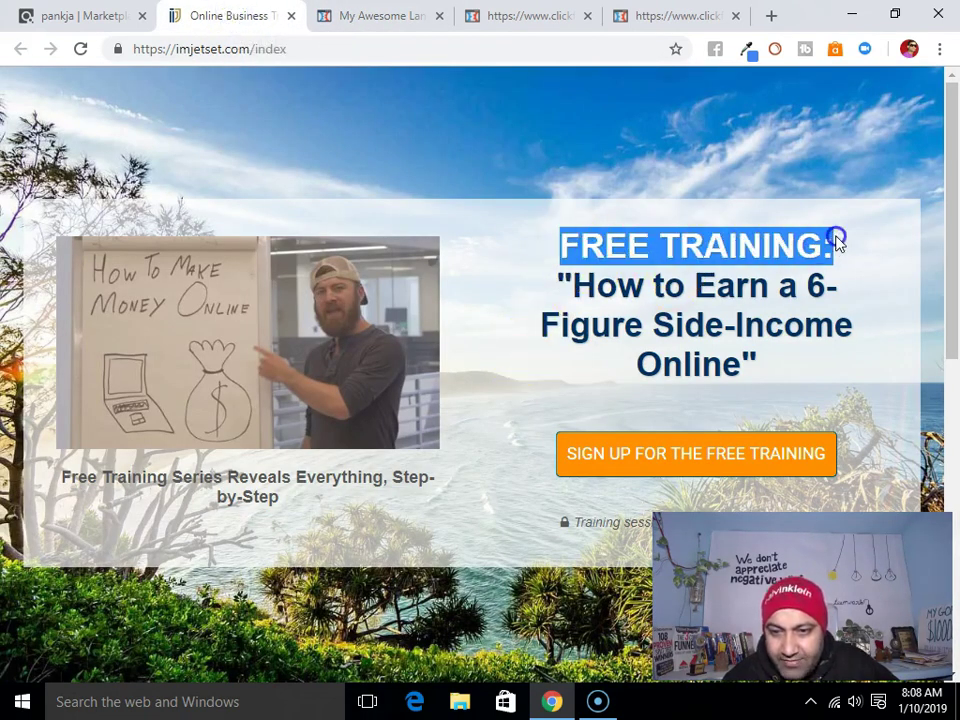
right_click(667, 250)
click(680, 262)
Replace the pre-headline "Free Report Reveals Insane Conversion Rates" on the optin page with the copied text "FREE TRAINING:"
click(375, 14)
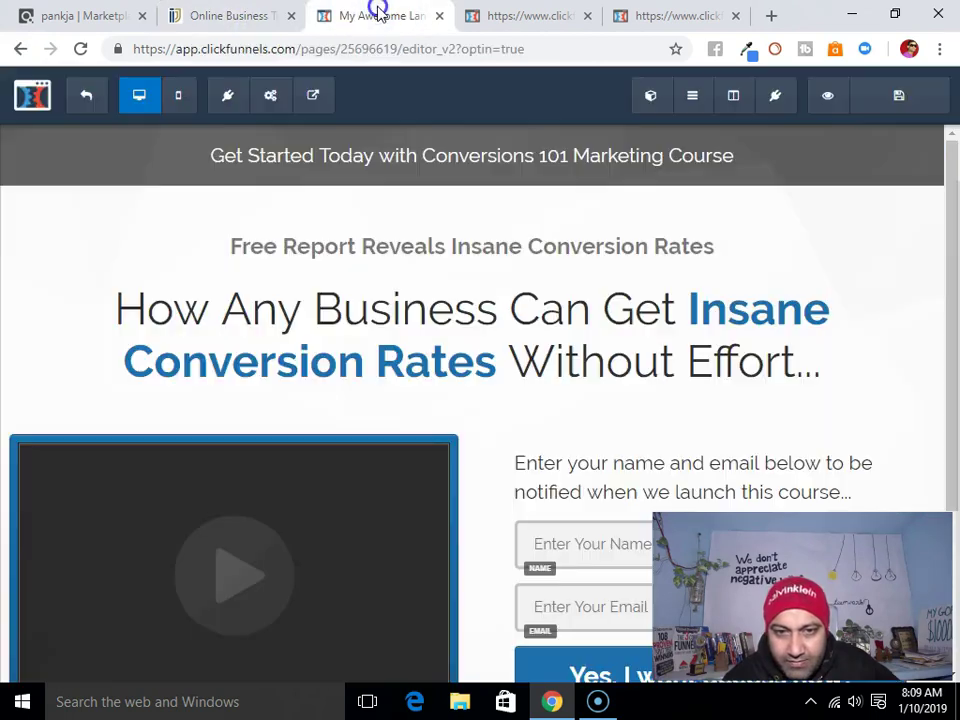
click(326, 254)
drag(246, 242, 720, 242)
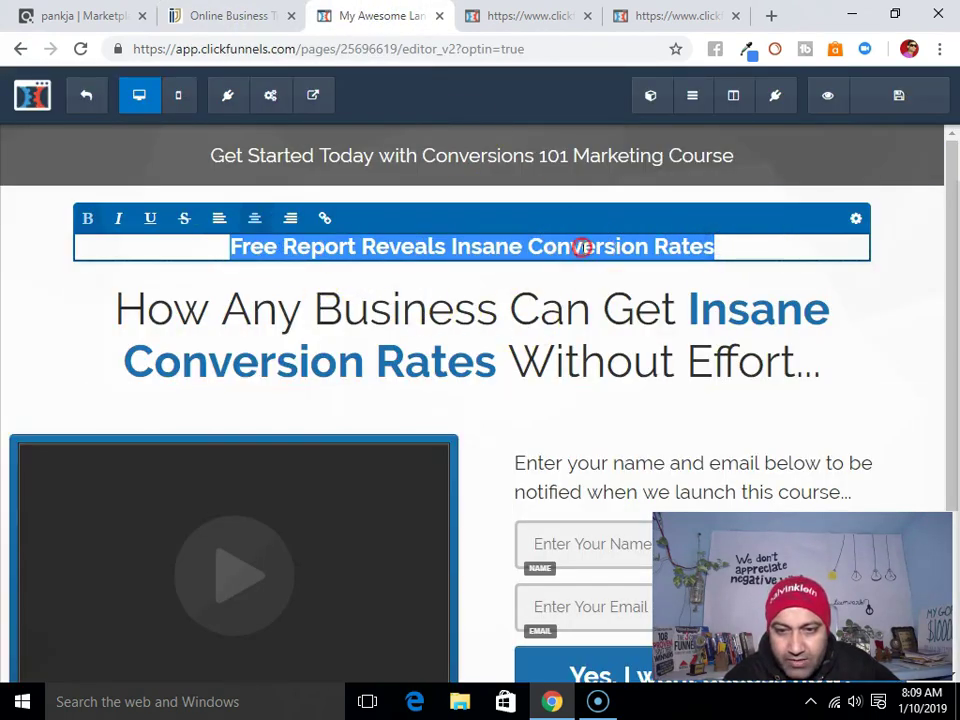
right_click(582, 247)
click(574, 307)
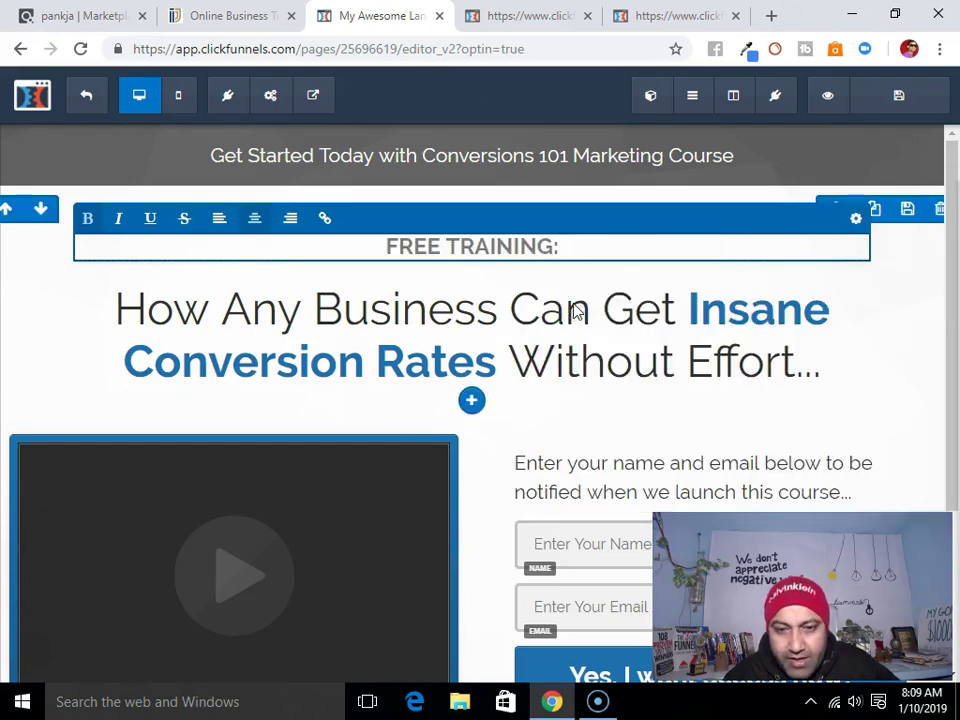
Set the font size of the "FREE TRAINING:" pre-headline to 38
drag(539, 247, 371, 246)
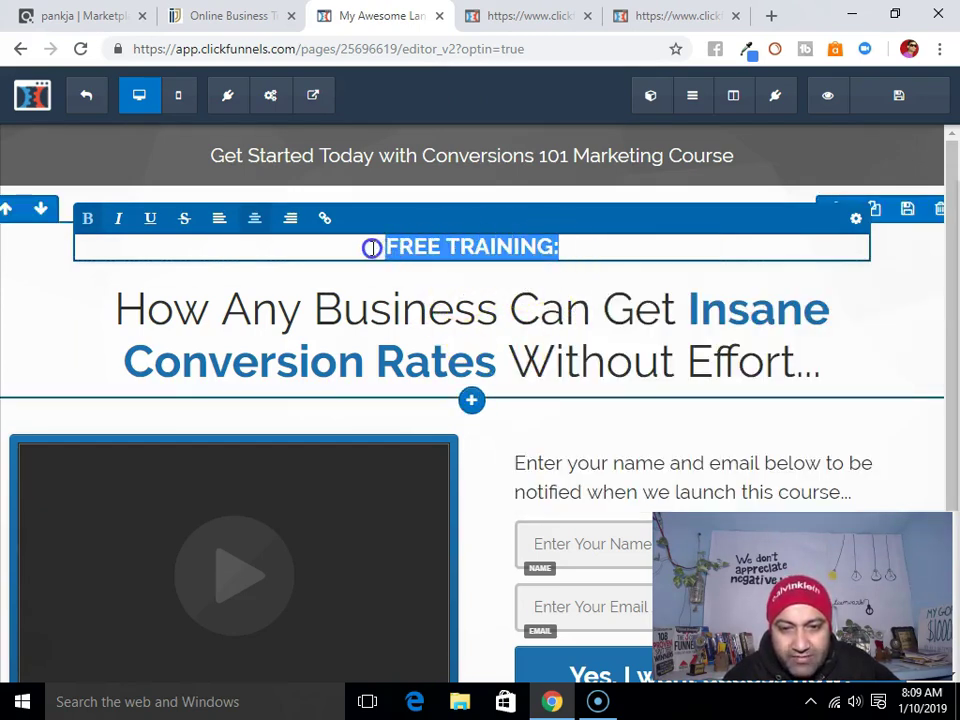
click(858, 222)
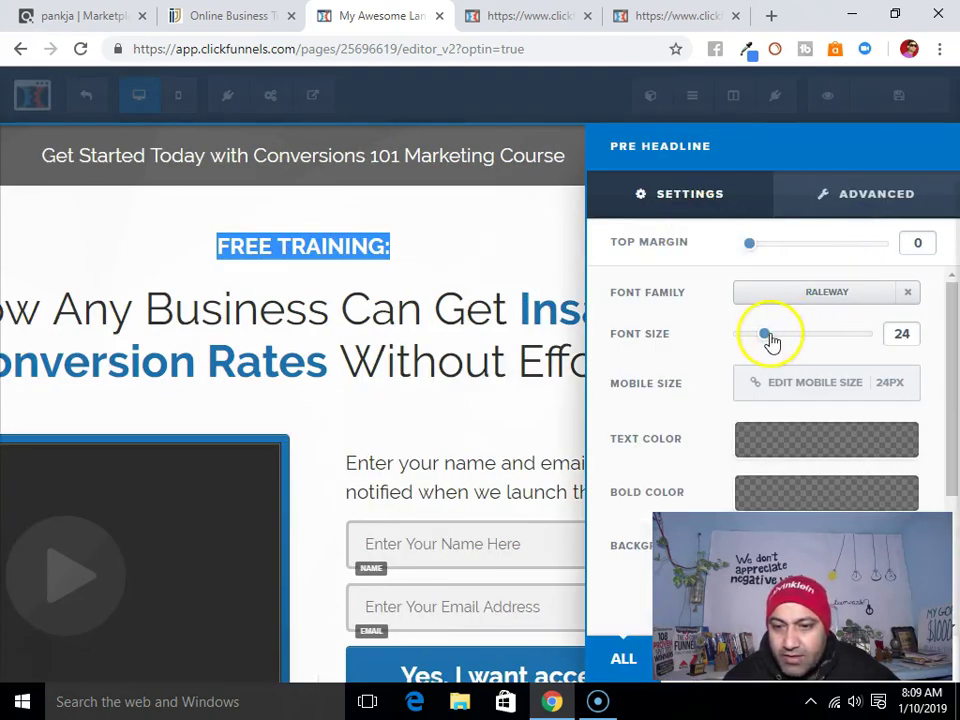
drag(766, 338, 796, 340)
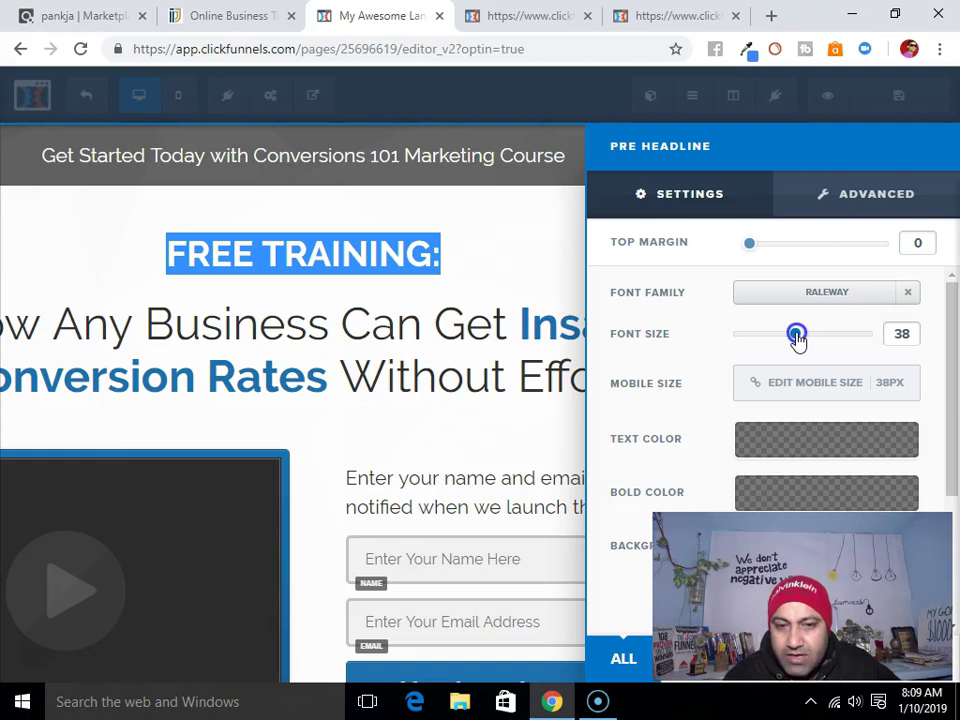
drag(796, 340, 801, 340)
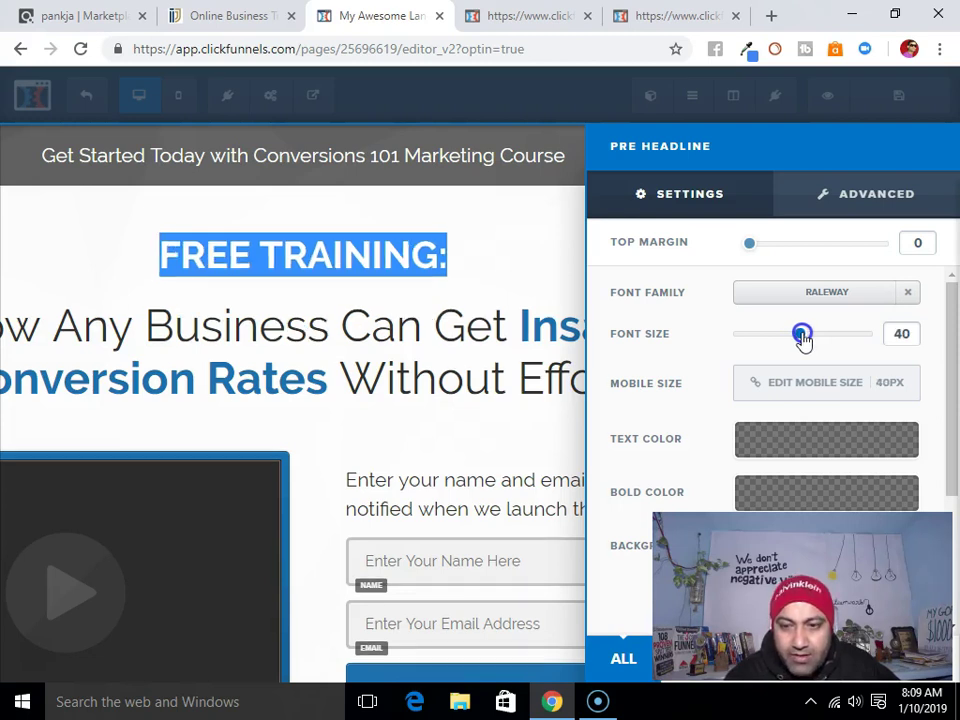
click(497, 375)
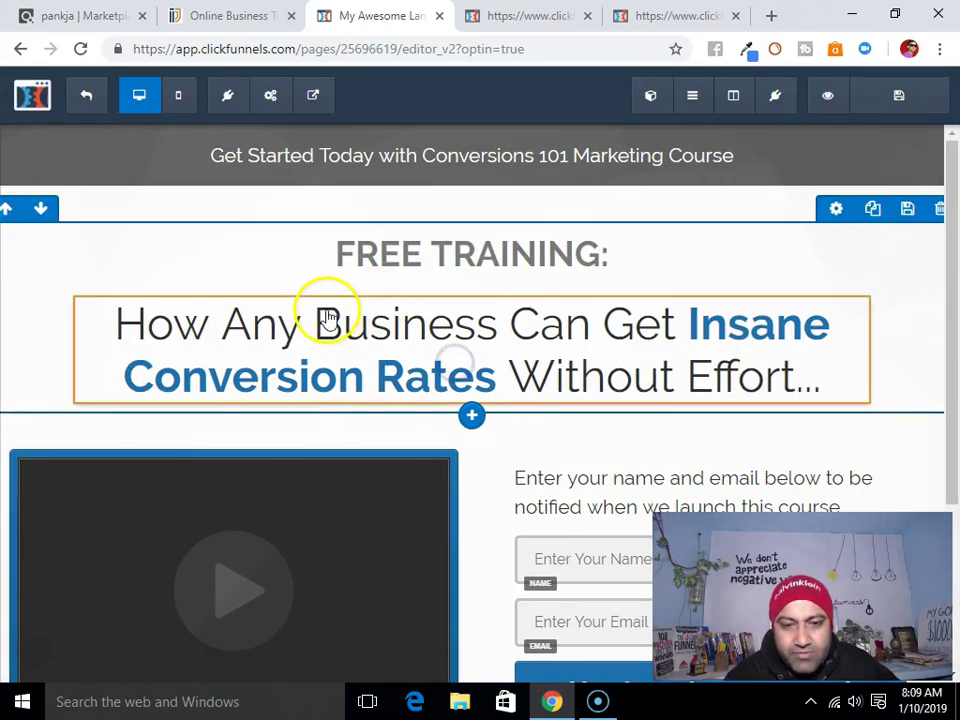
Replace the optin page's main headline with "How to Earn a 6-Figure Side-Income Online" in quotation marks, copied from the imjetset.com page
click(200, 338)
drag(116, 331, 845, 373)
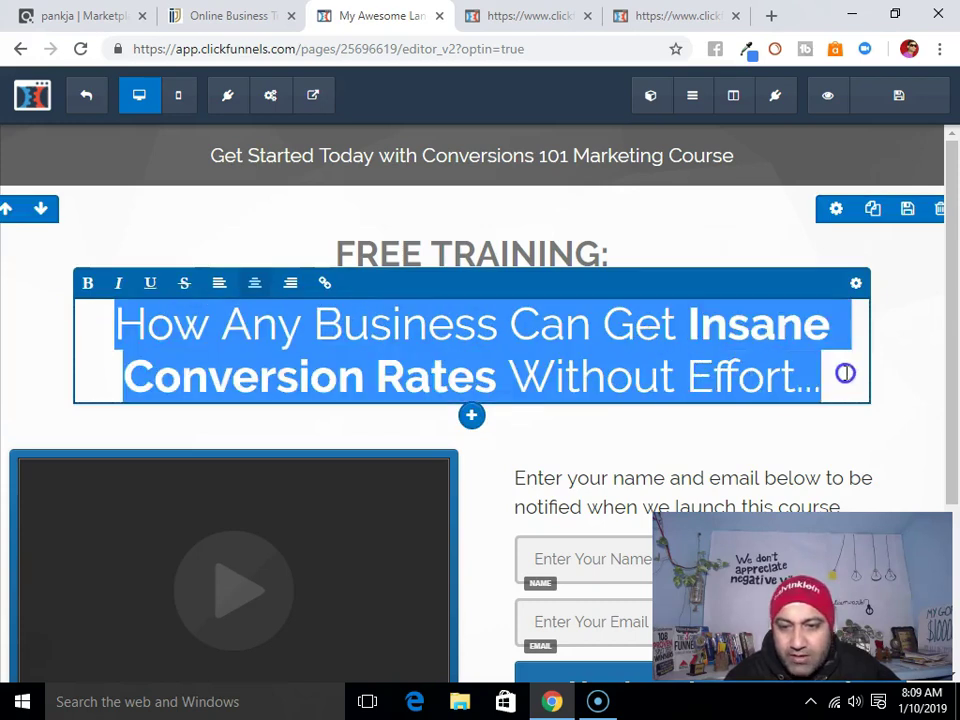
key(BackSpace)
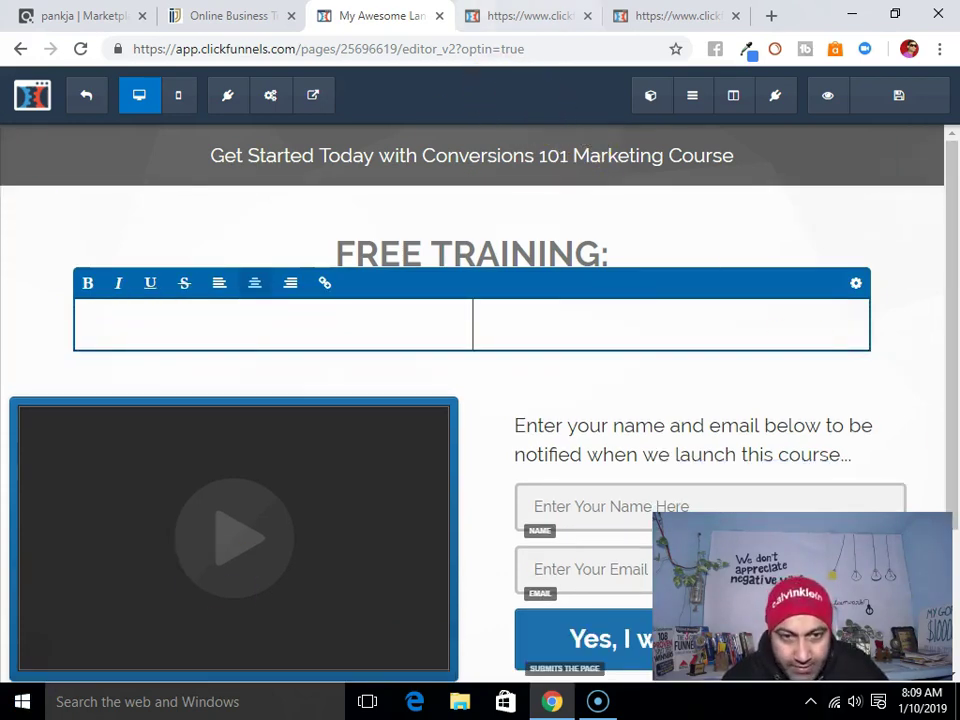
click(230, 16)
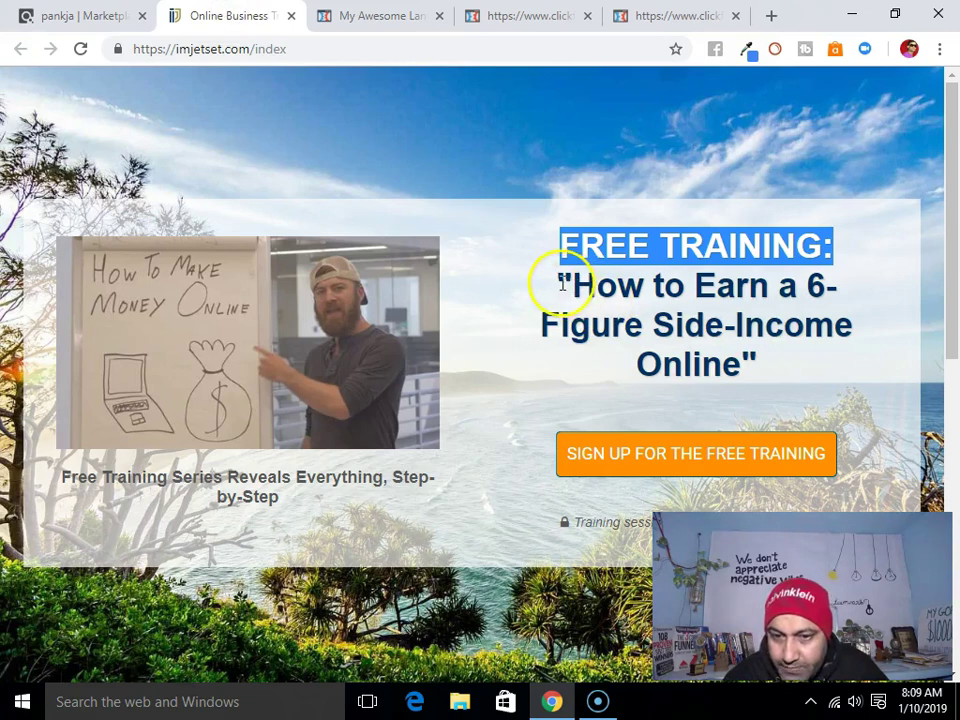
drag(562, 285, 758, 355)
right_click(700, 330)
click(641, 333)
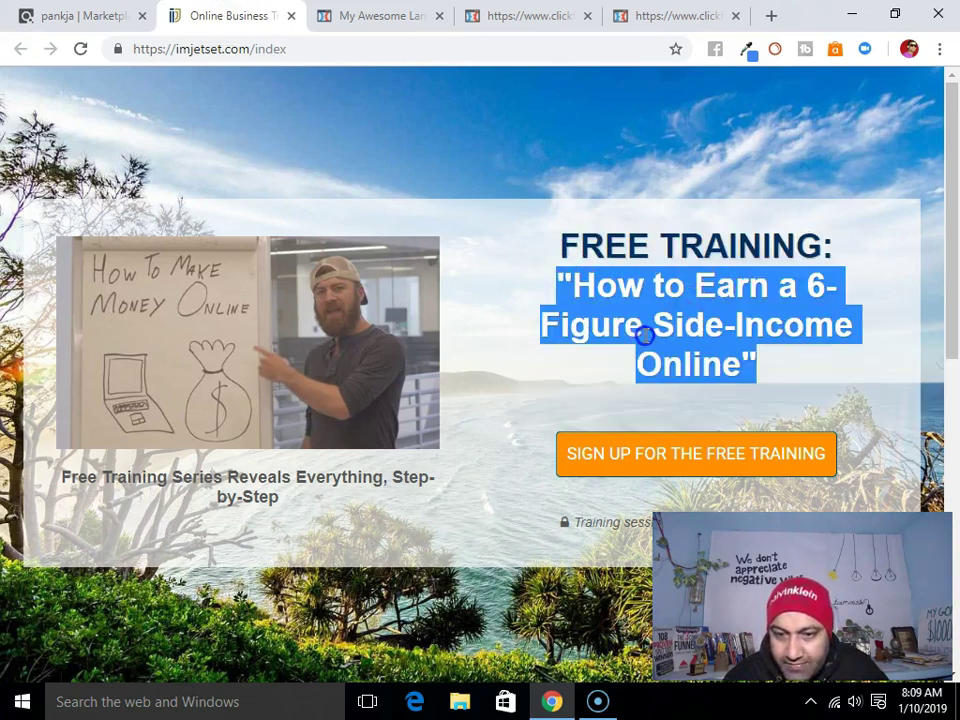
click(386, 16)
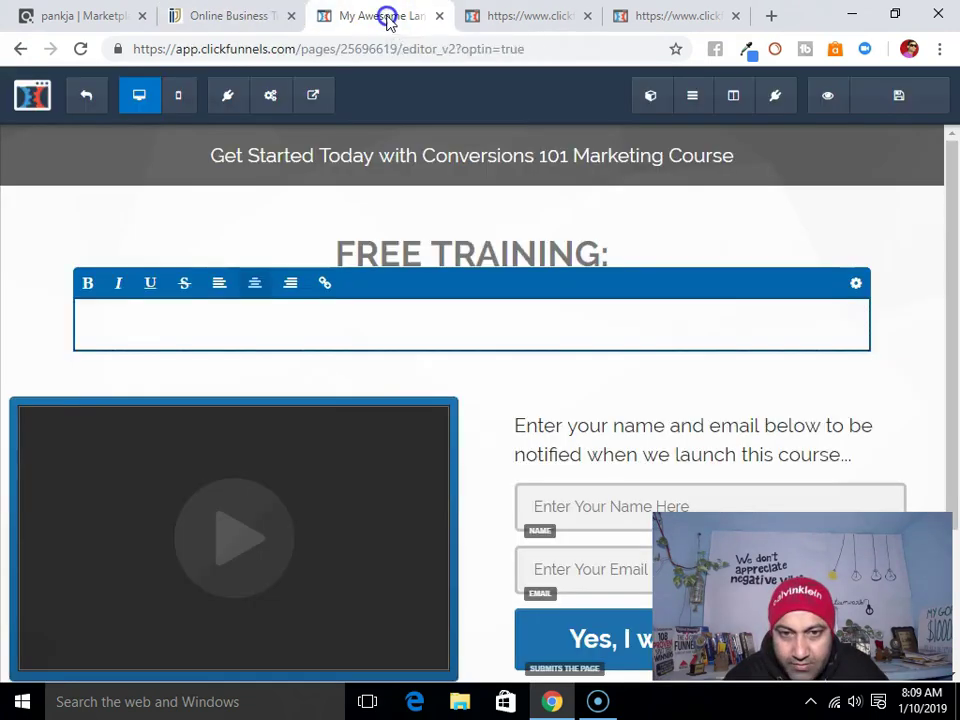
right_click(476, 328)
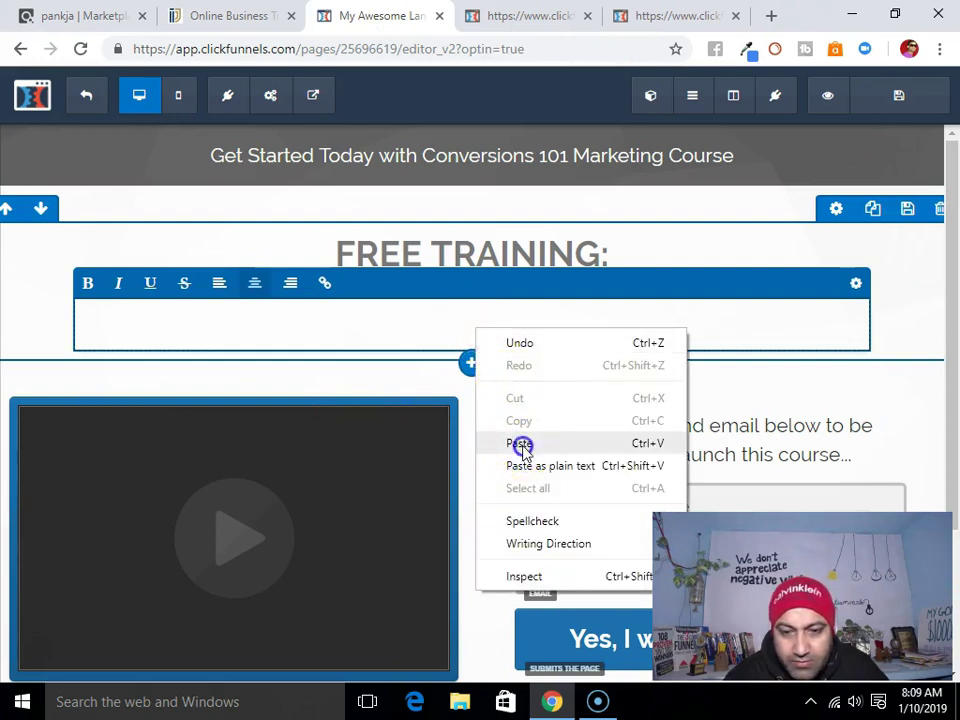
click(521, 443)
Make the whole main headline bold and set its font size to 56
drag(572, 373, 77, 311)
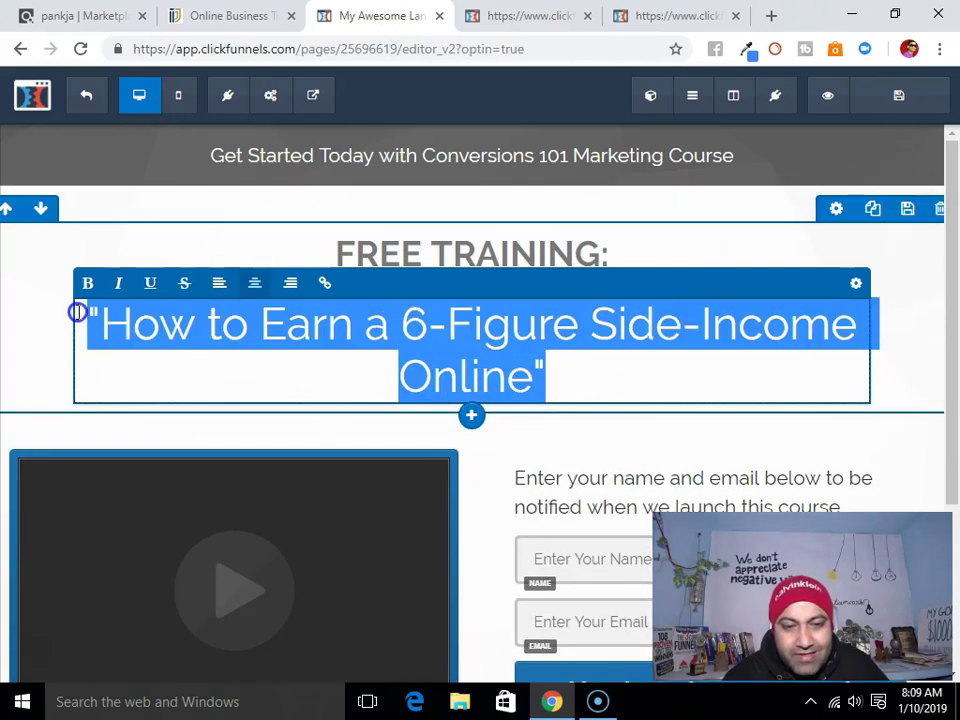
click(89, 285)
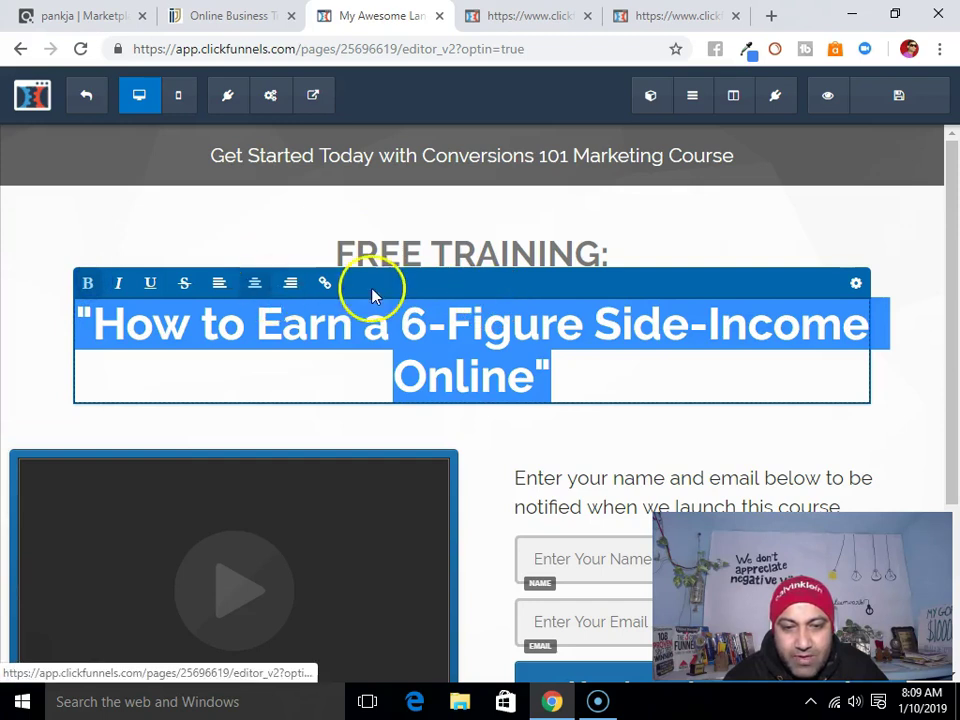
click(856, 288)
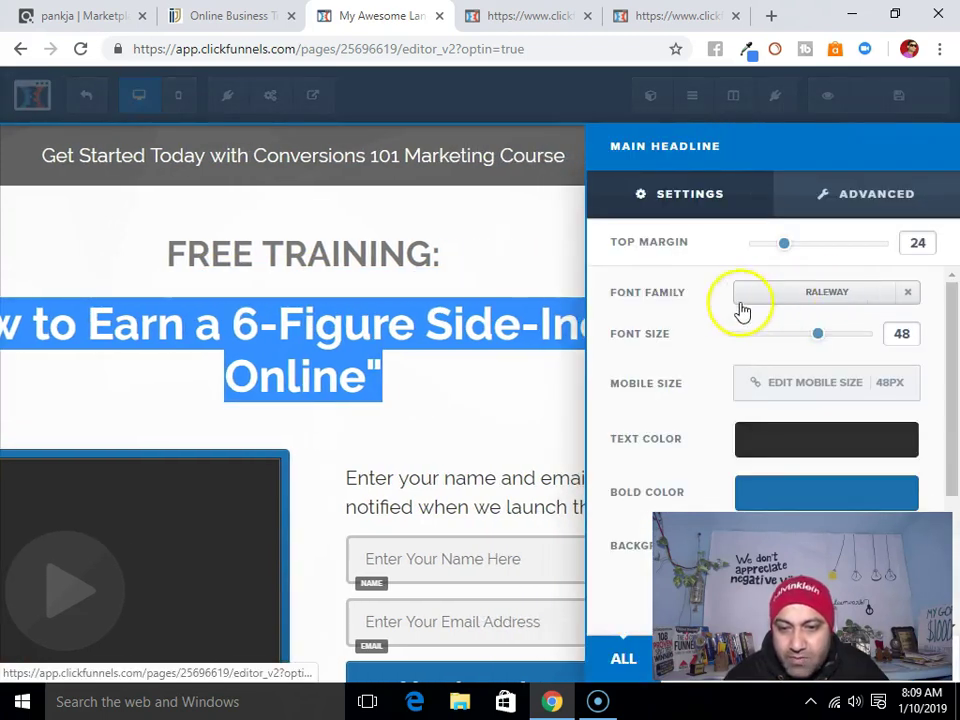
drag(822, 340, 838, 340)
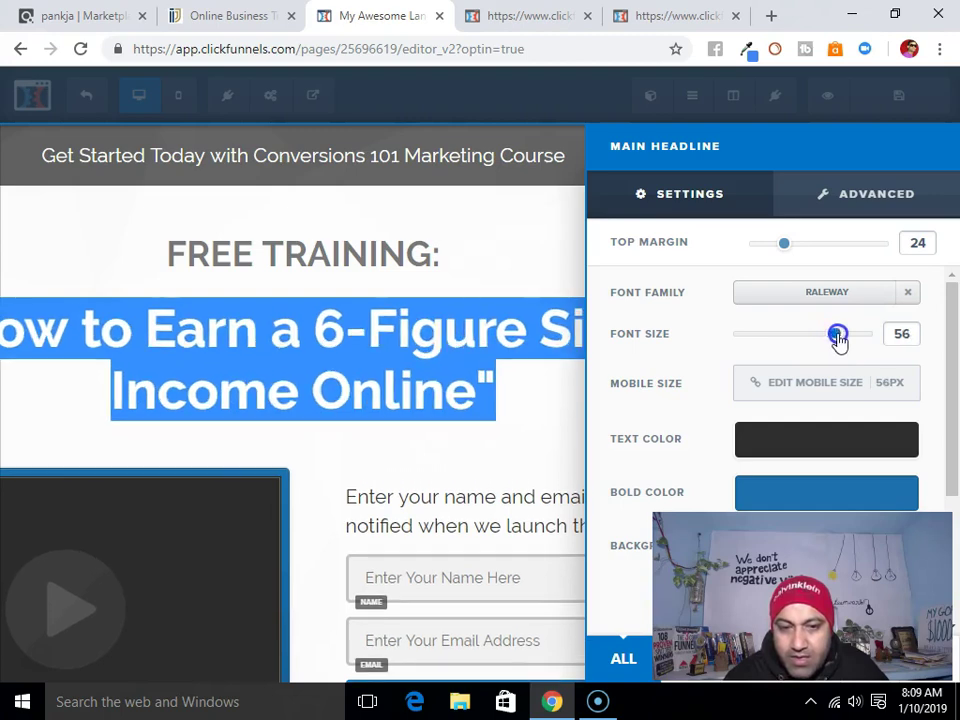
click(522, 285)
Delete the row containing "Get Started Today with Conversions 101 Marketing Course" from the dark header section
scroll(681, 476, down, 2)
scroll(671, 476, up, 2)
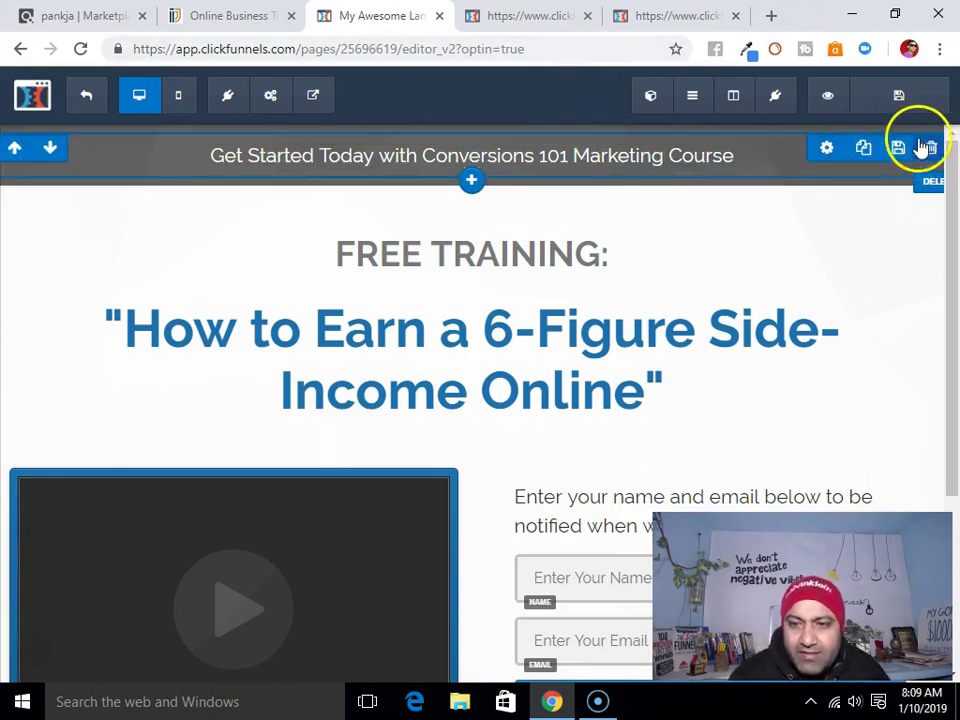
click(935, 150)
click(568, 154)
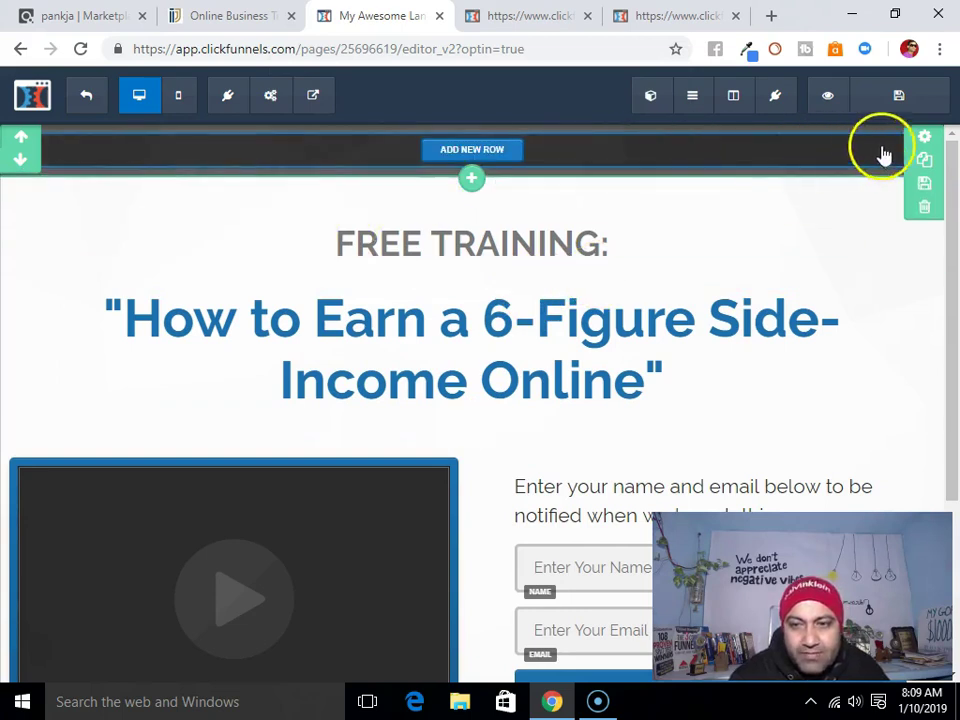
scroll(103, 349, down, 3)
scroll(182, 358, up, 3)
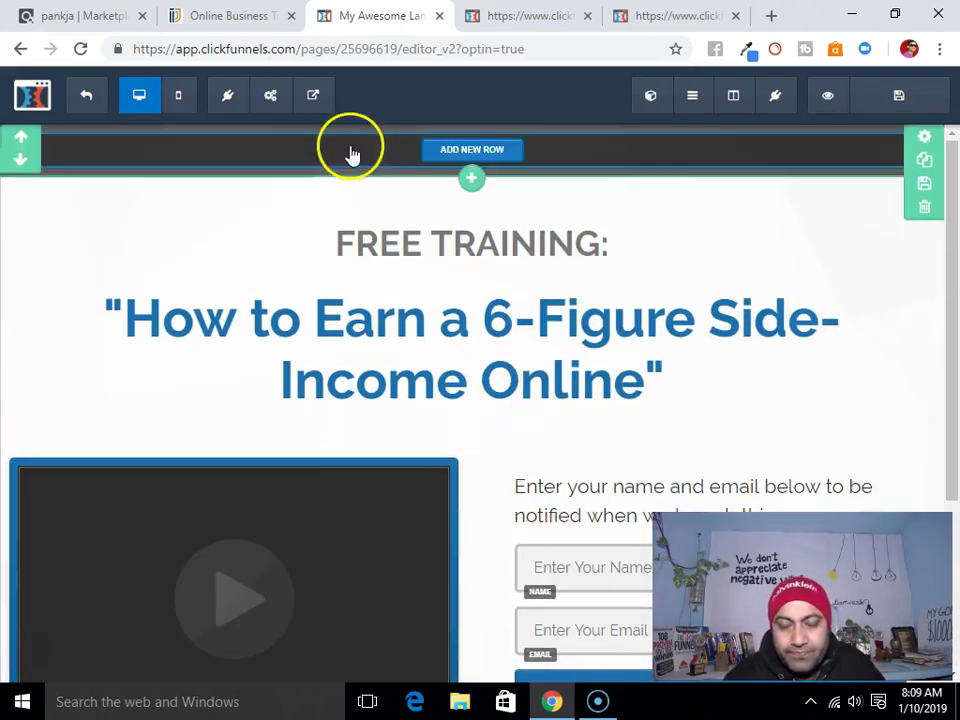
Save the "How To Make Money Online" whiteboard image from the imjetset.com page to the Desktop as mmo-img-s in WEBP format
click(204, 15)
scroll(456, 330, down, 2)
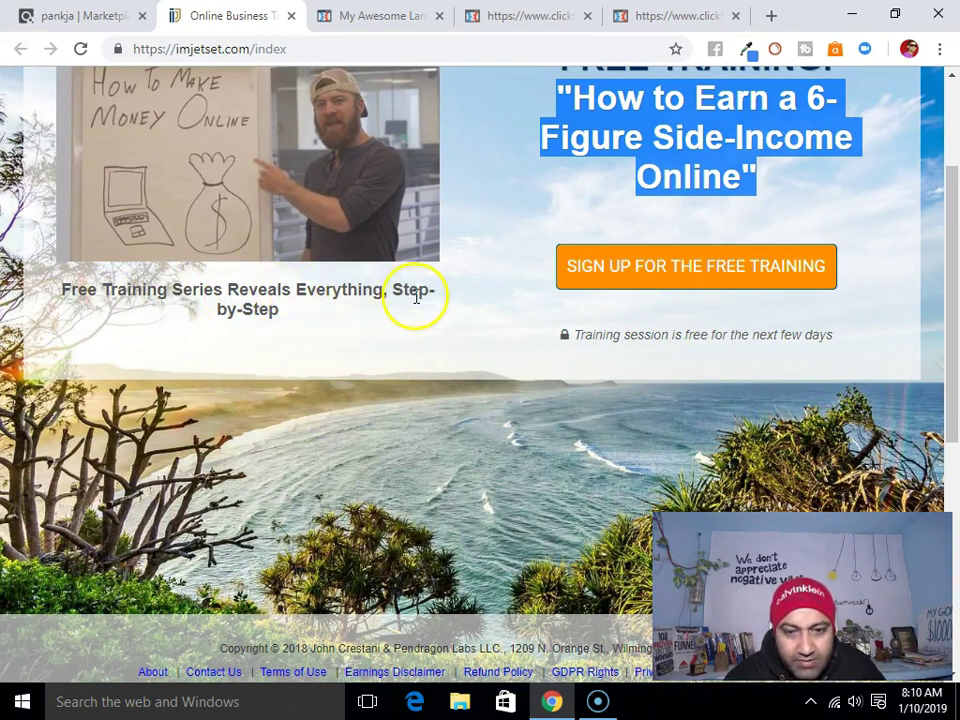
scroll(416, 296, up, 2)
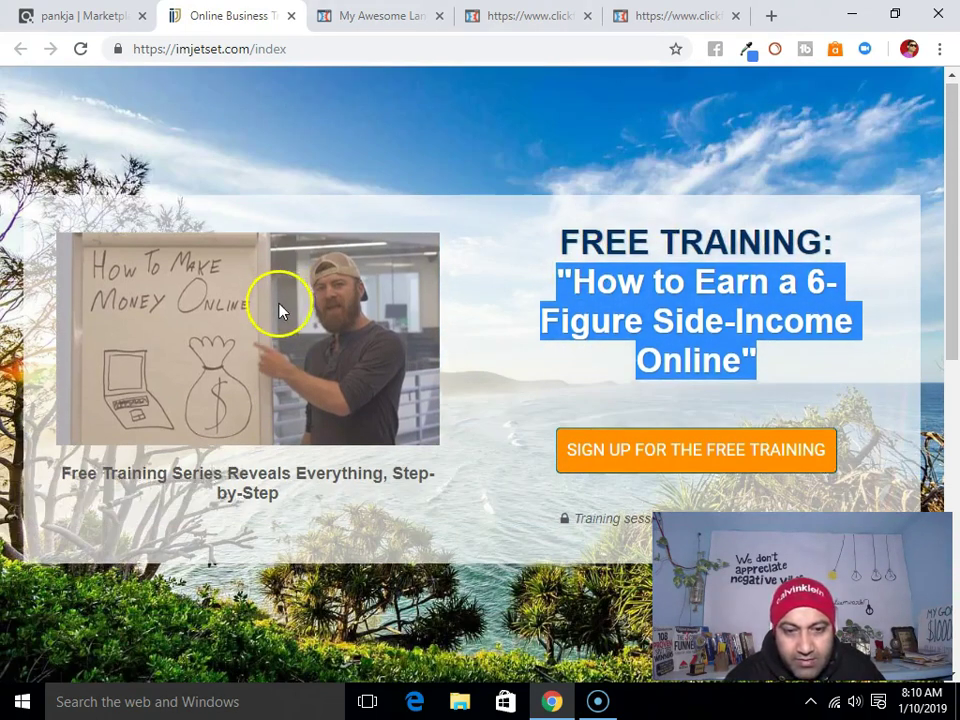
scroll(279, 306, down, 2)
right_click(313, 190)
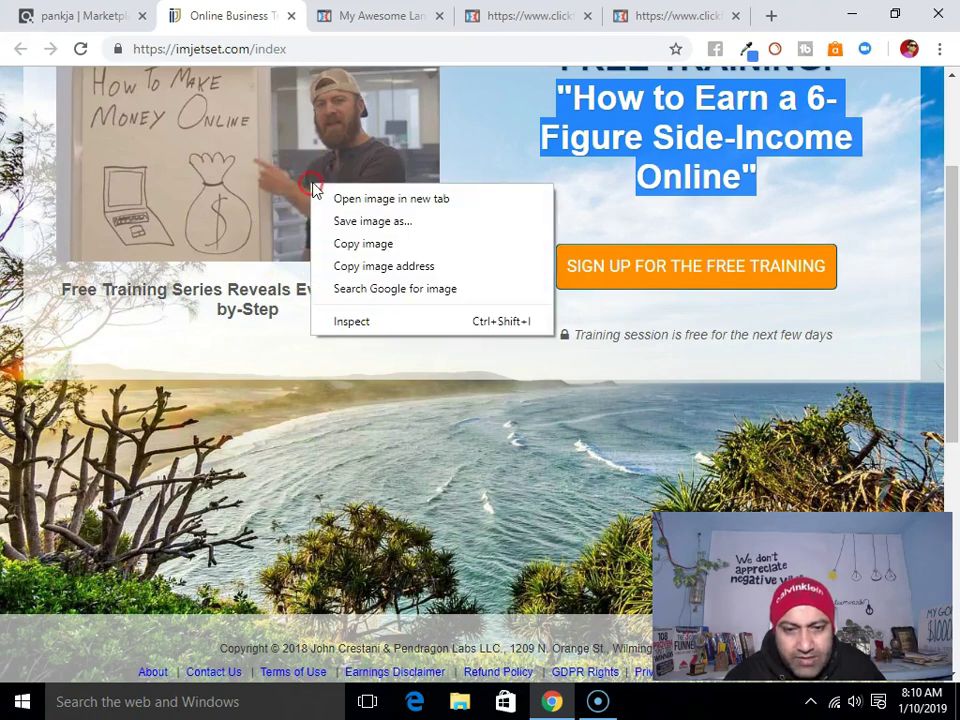
click(367, 221)
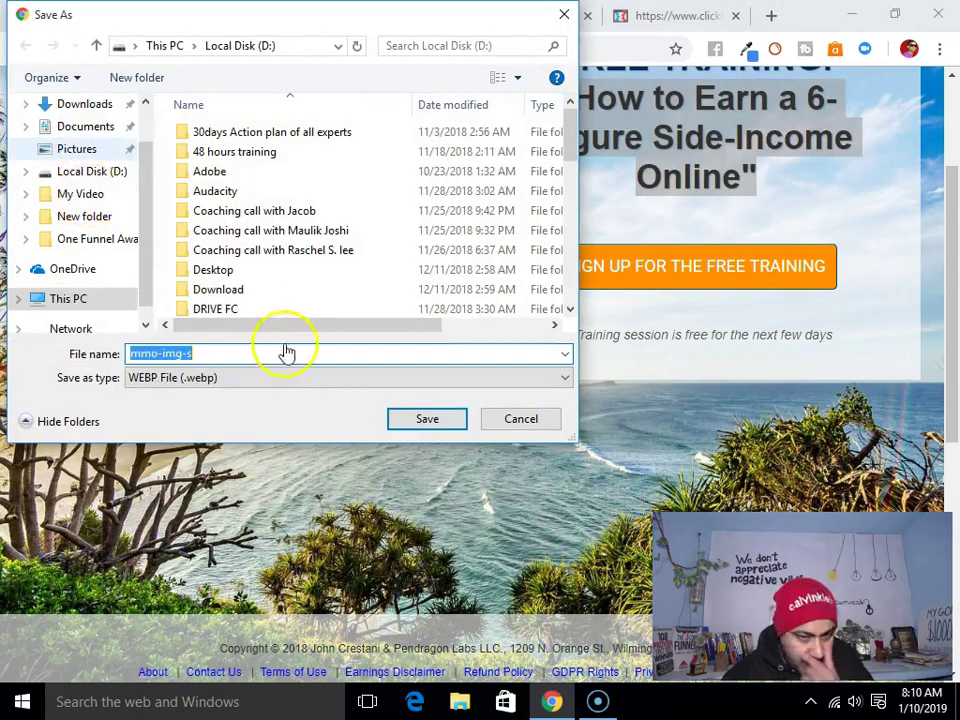
click(71, 133)
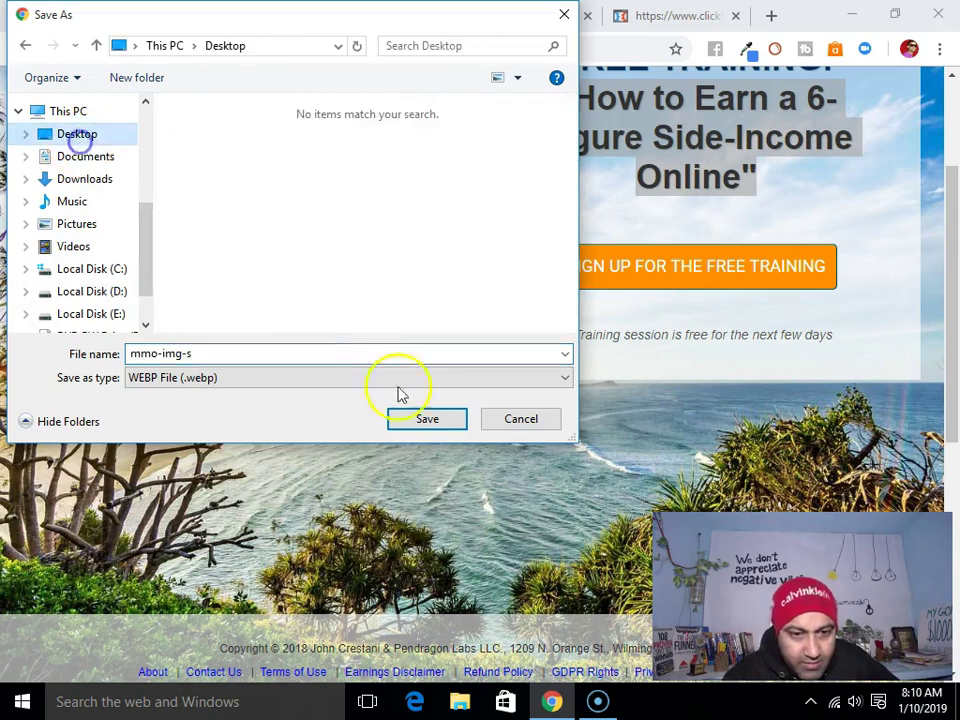
click(425, 419)
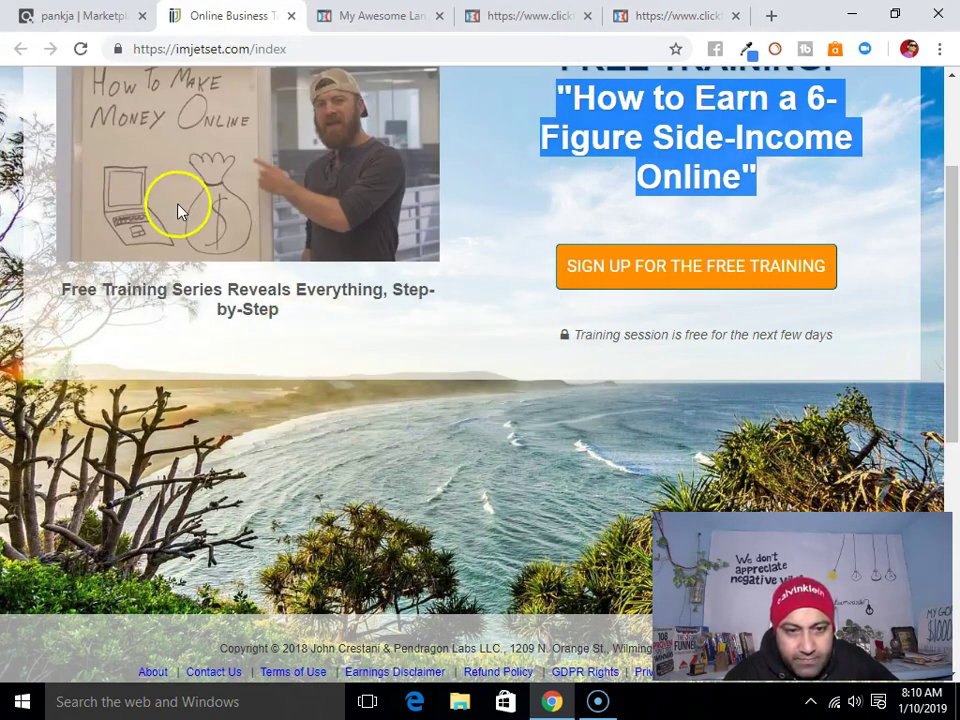
right_click(229, 187)
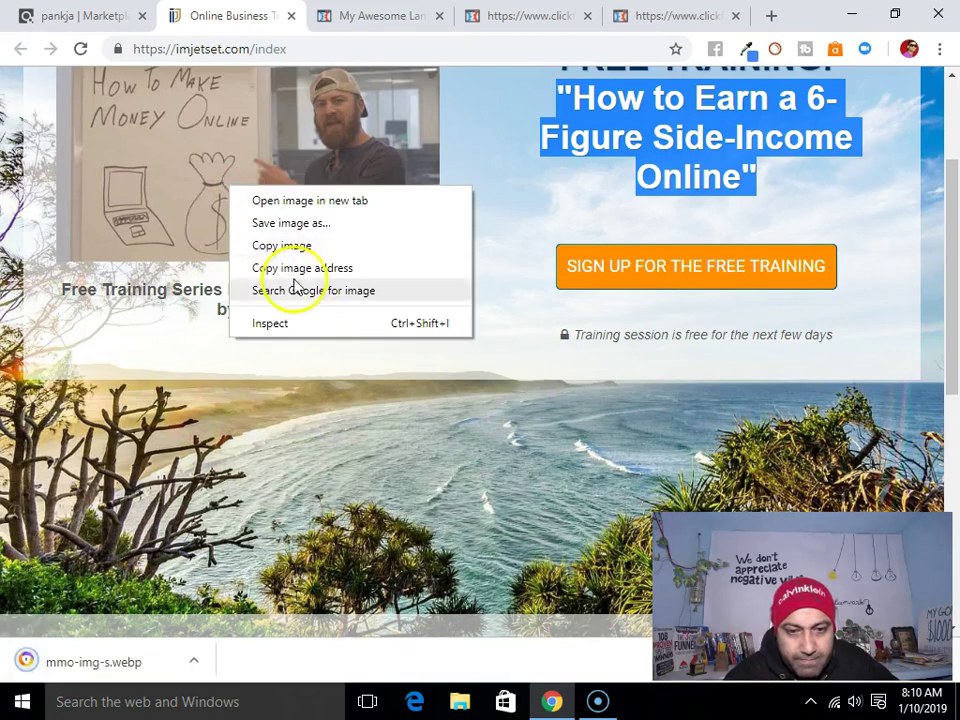
click(294, 223)
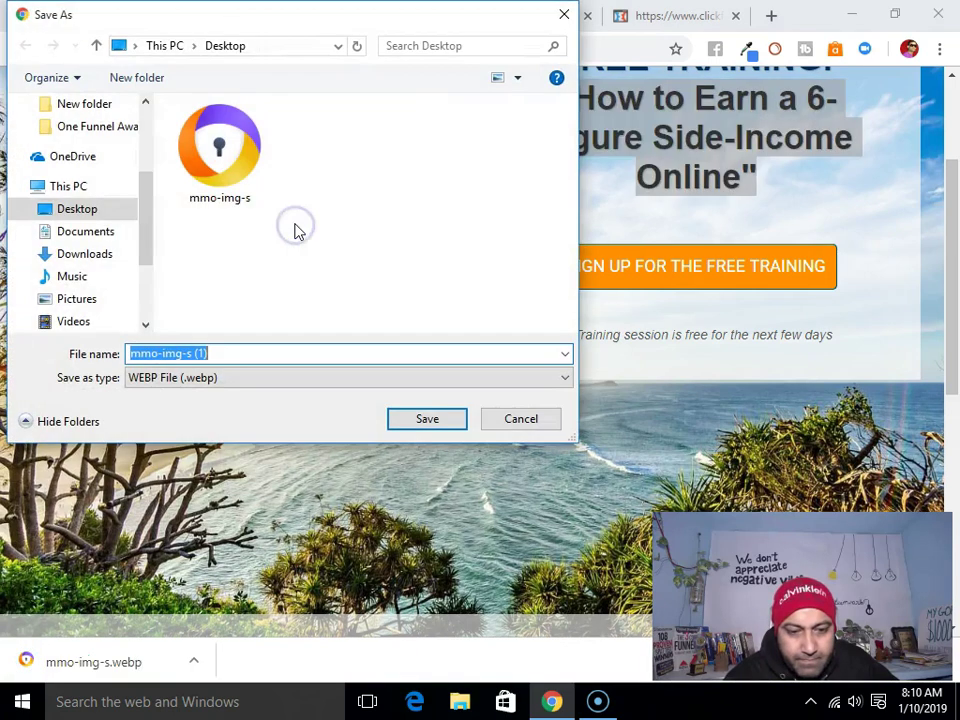
click(563, 14)
scroll(240, 347, up, 1)
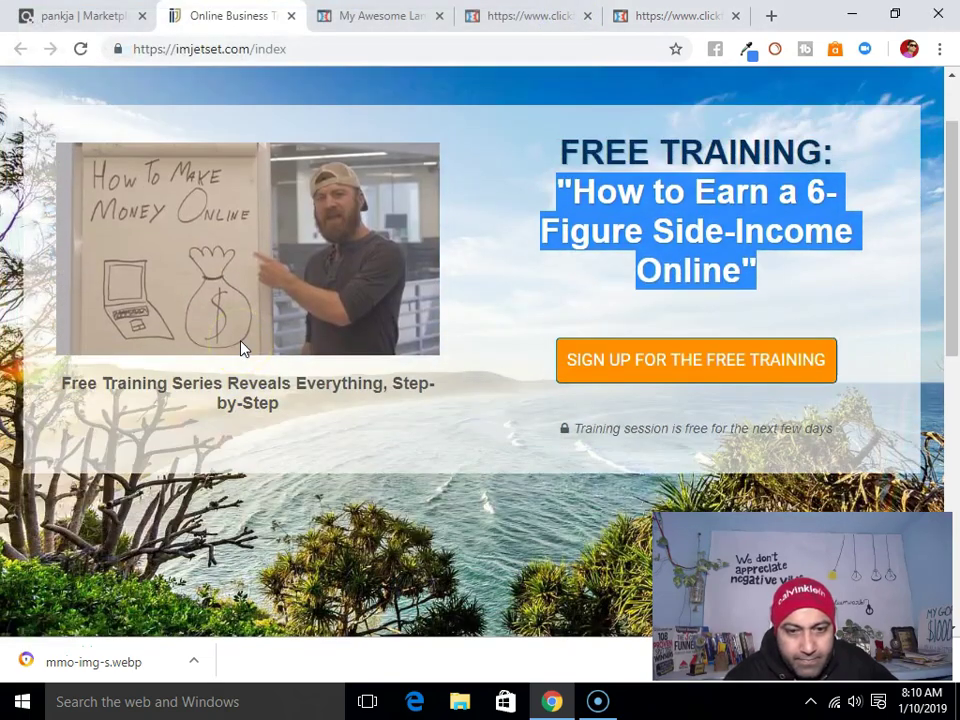
scroll(345, 405, up, 2)
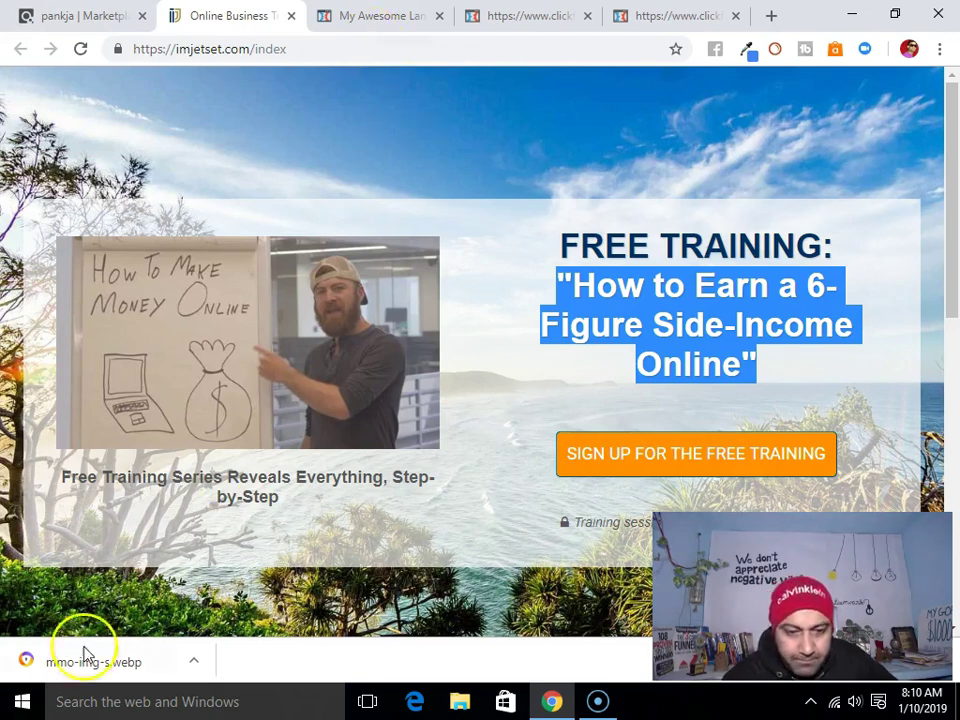
click(22, 701)
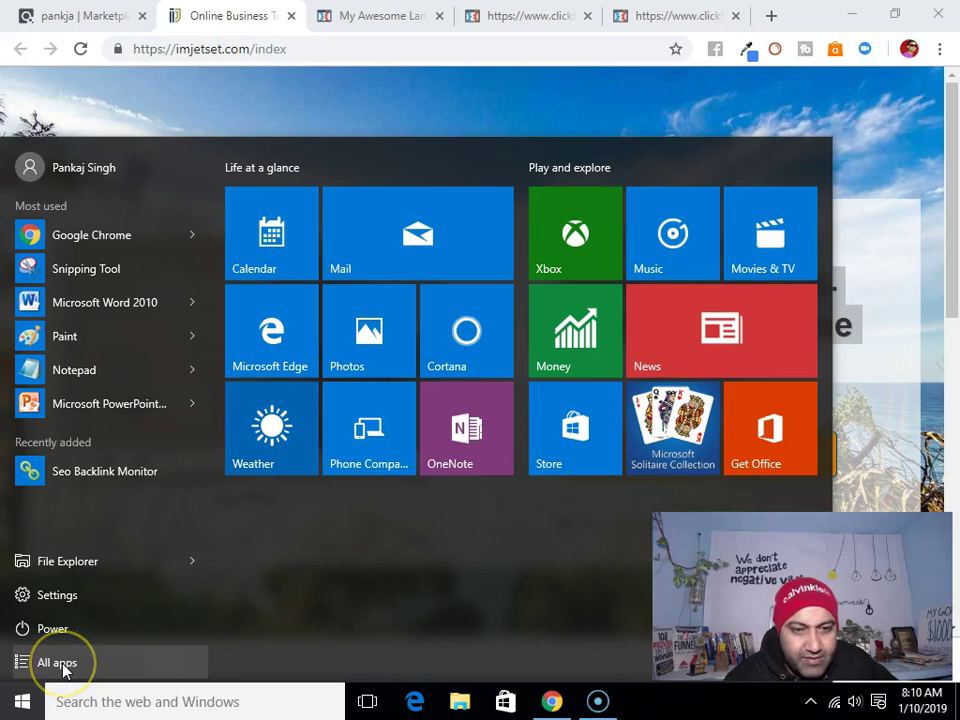
click(100, 270)
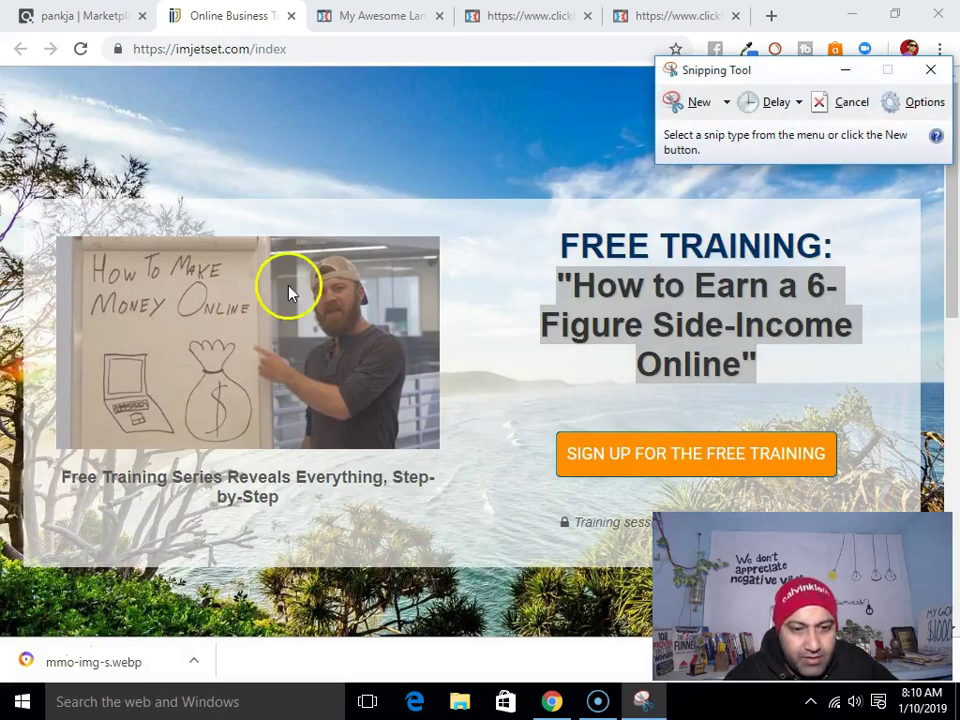
click(684, 101)
drag(41, 231, 446, 459)
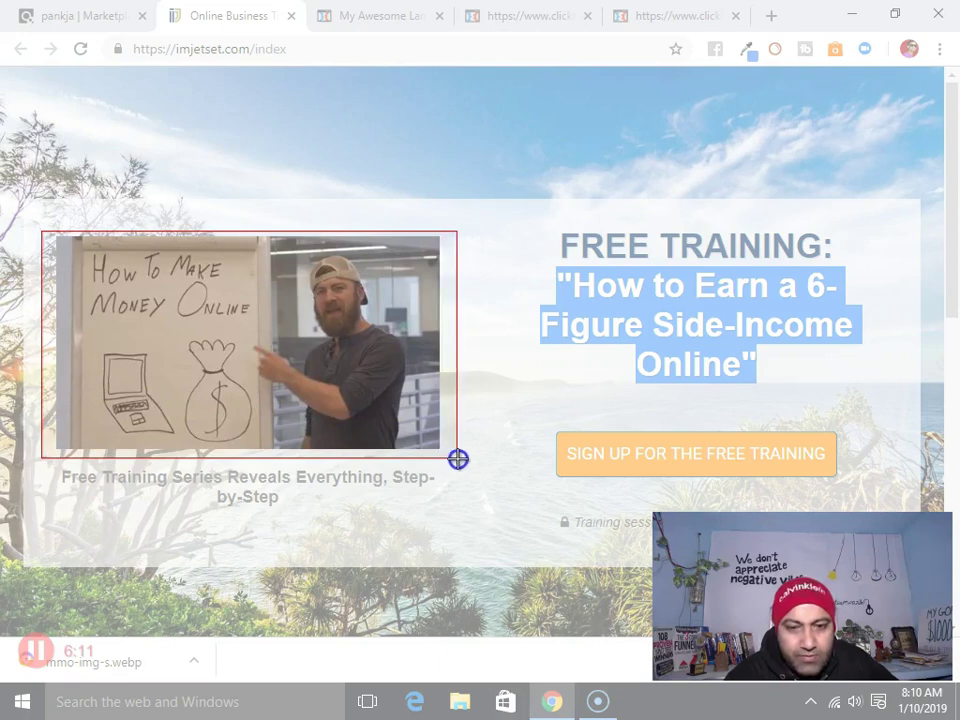
drag(458, 459, 458, 460)
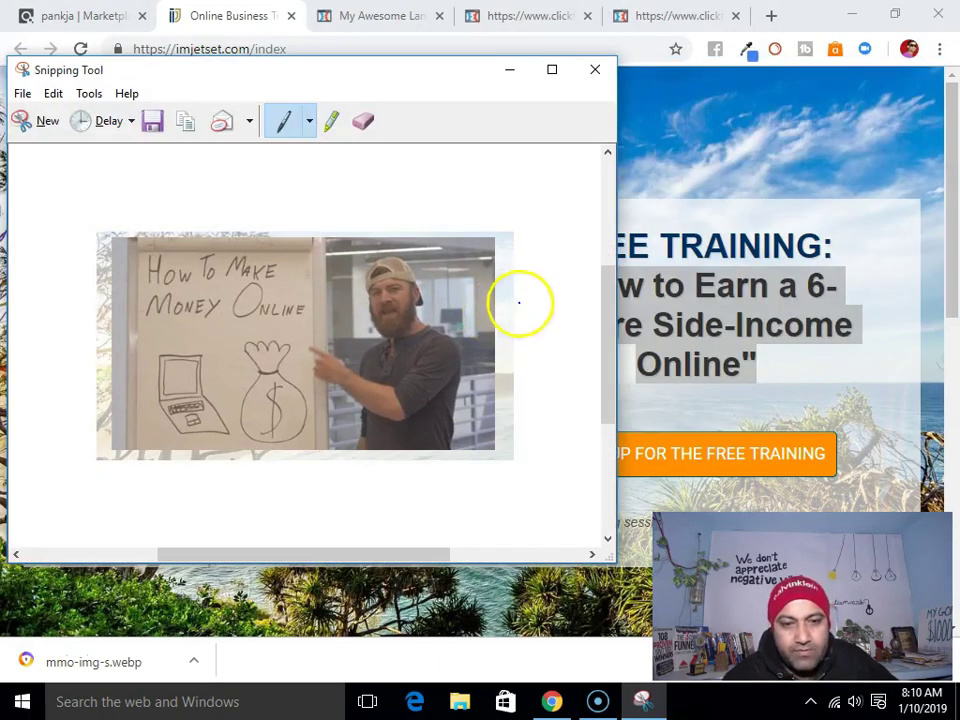
click(596, 70)
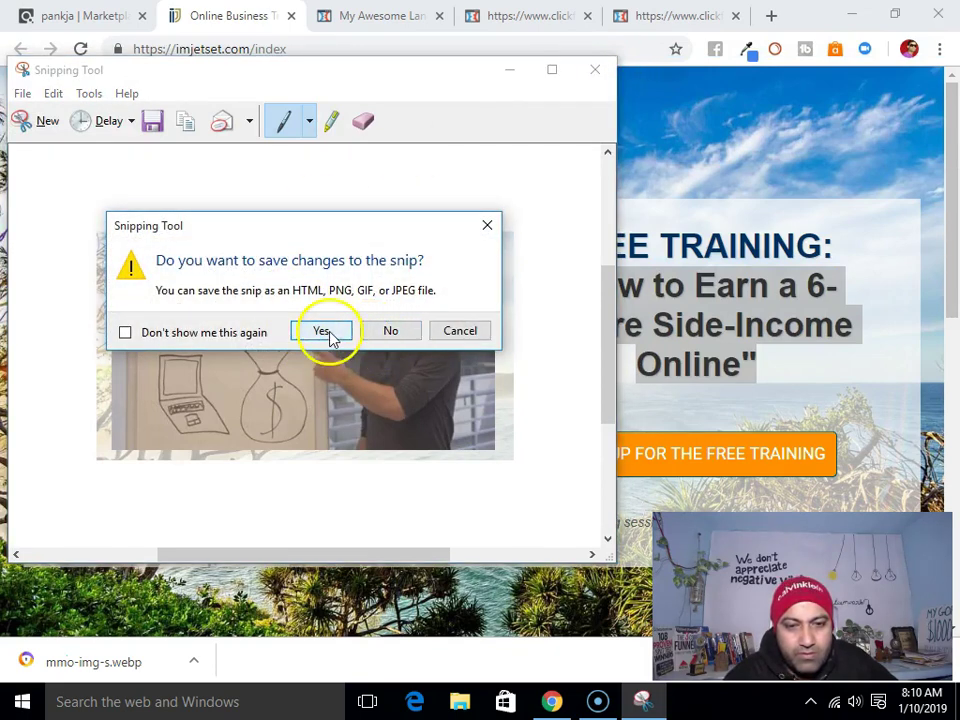
click(380, 331)
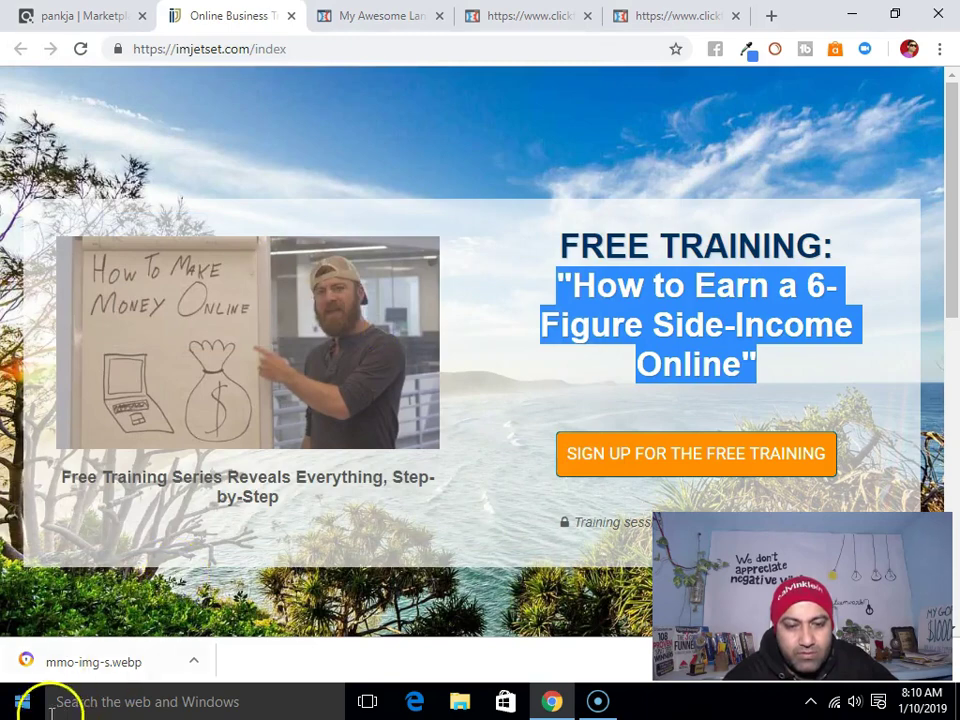
Capture the "How To Make Money Online" whiteboard image with Snipping Tool and save it to the Desktop as picture in JPEG format
click(21, 701)
click(70, 370)
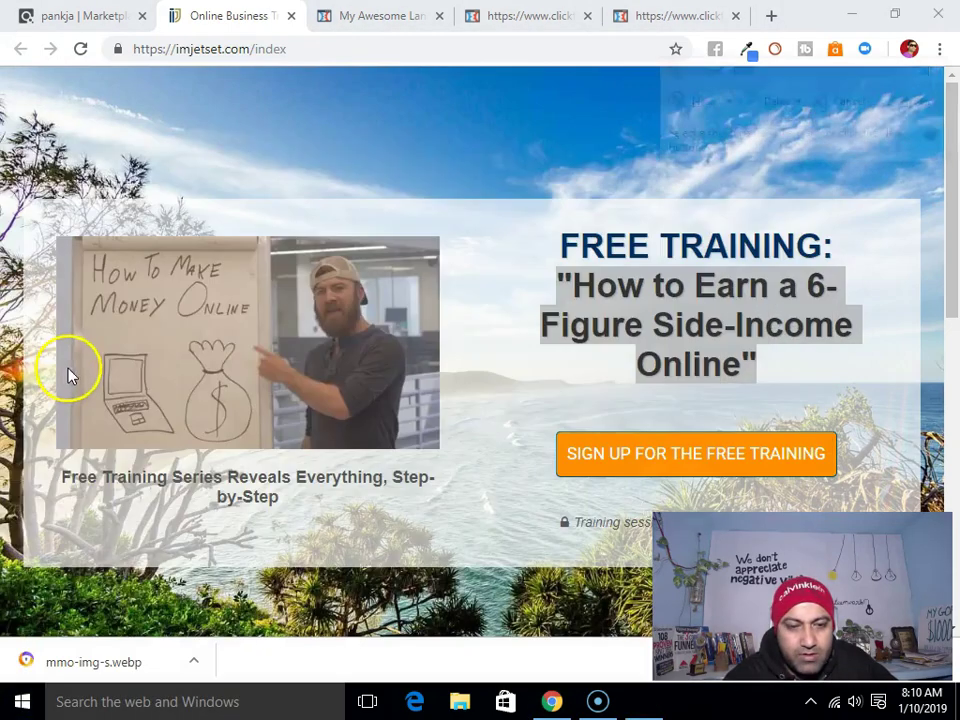
click(700, 102)
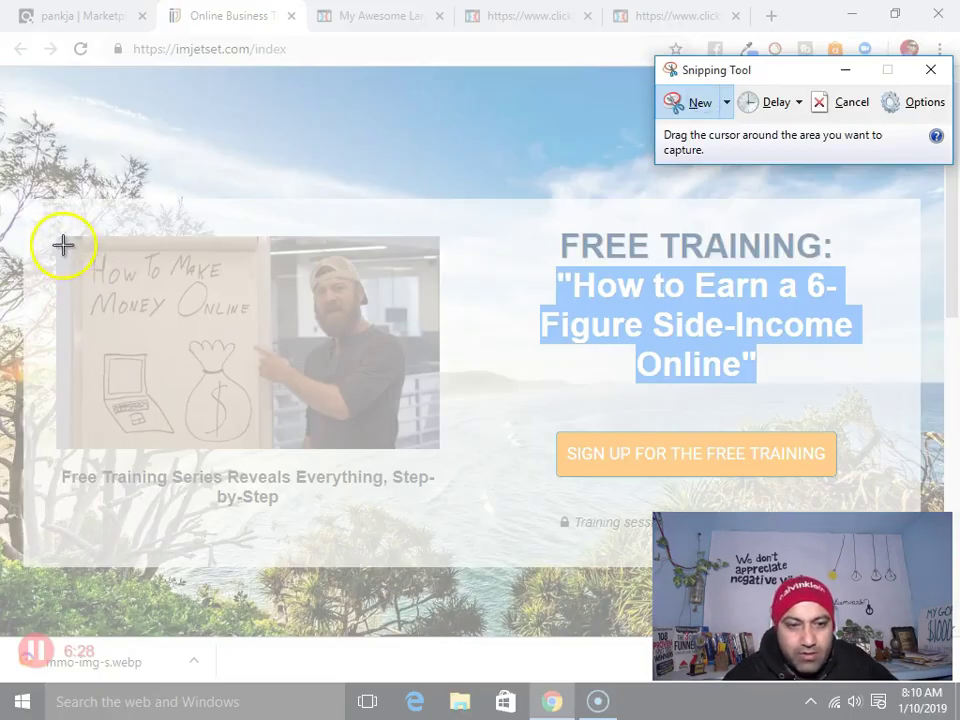
drag(57, 237, 439, 448)
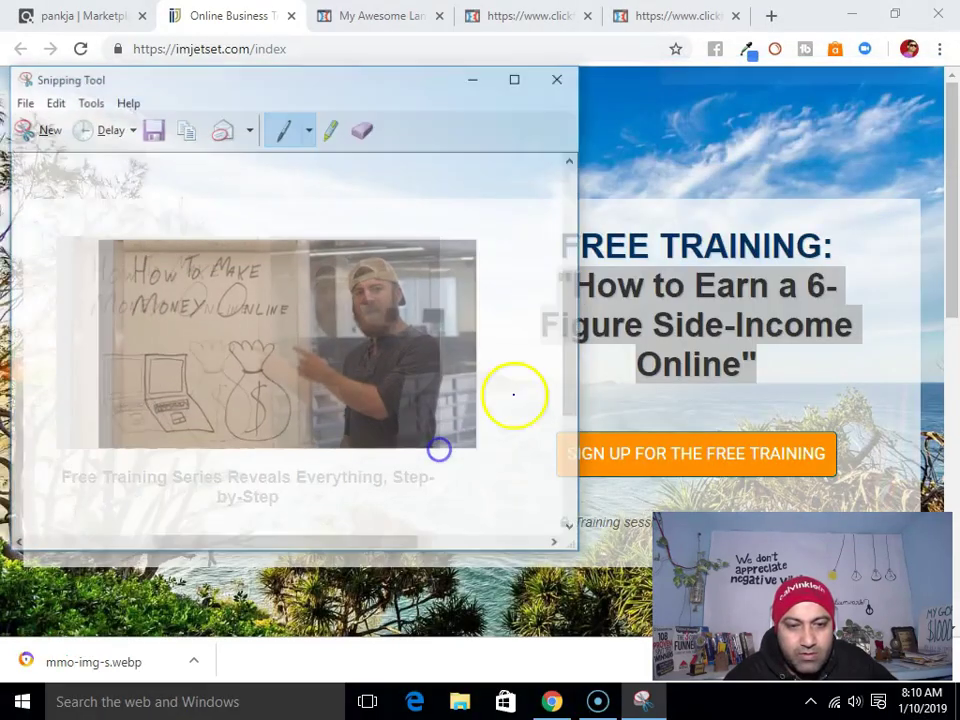
click(22, 101)
click(55, 149)
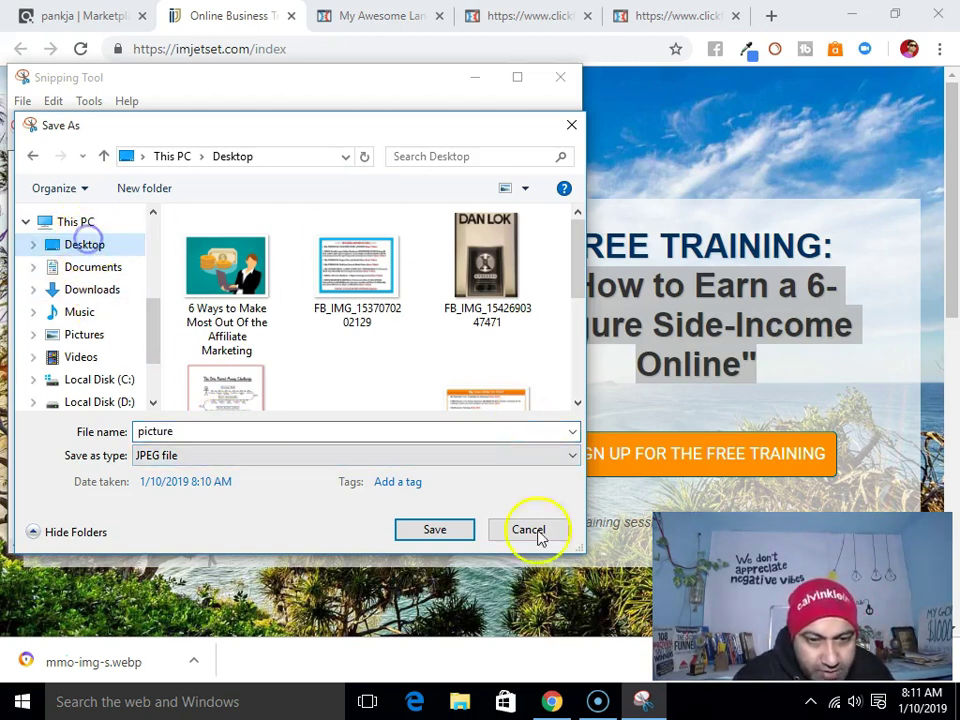
click(450, 531)
click(483, 79)
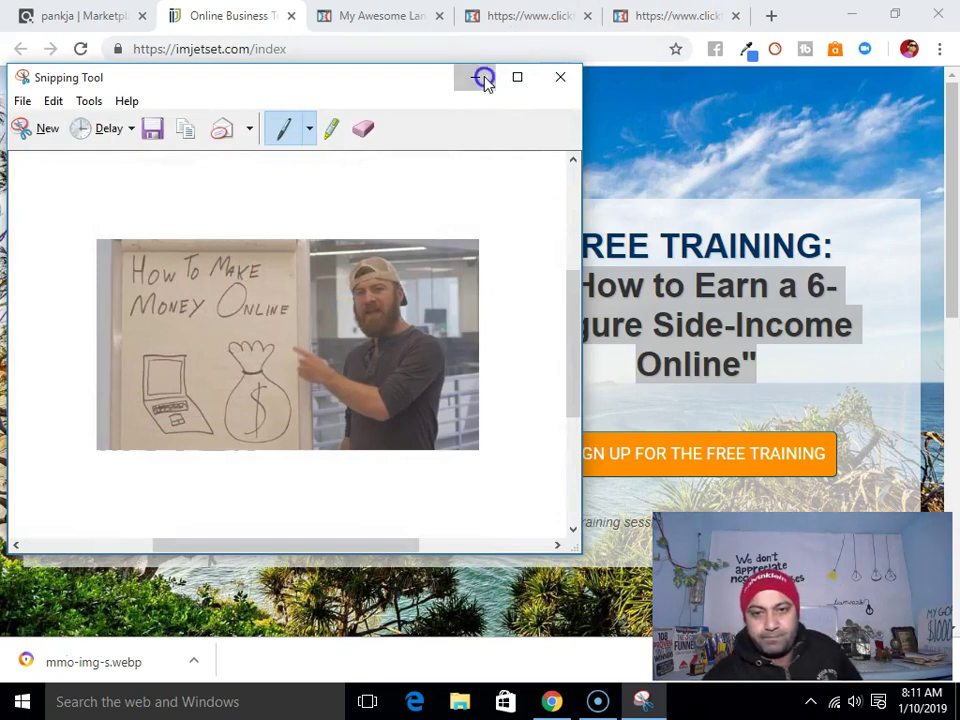
Switch to the ClickFunnels page editor and examine the video element's settings and the available video types
click(385, 17)
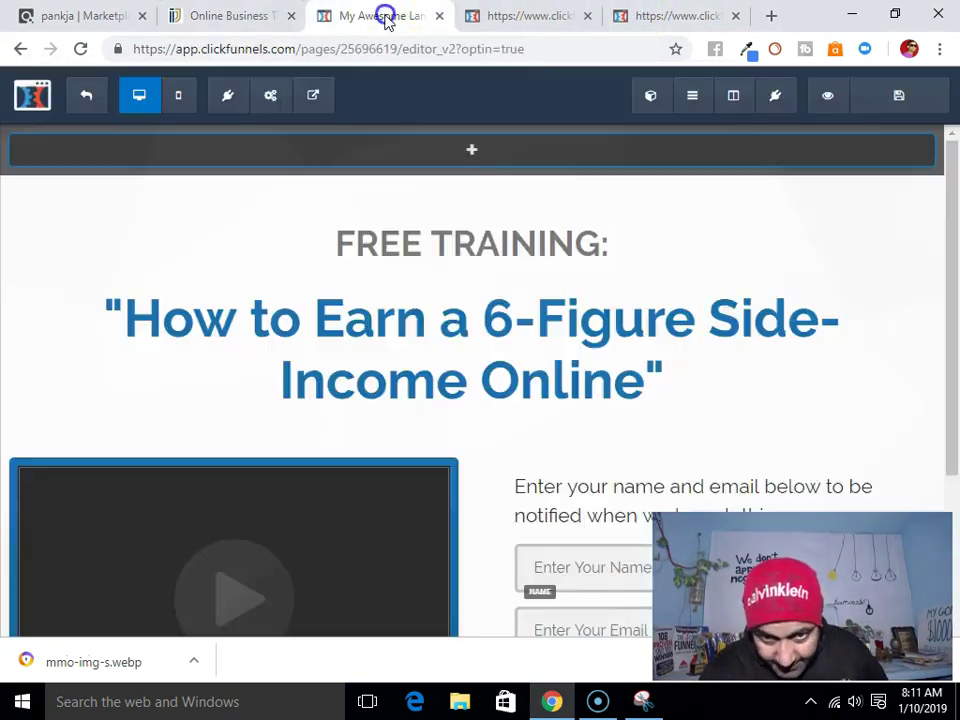
scroll(381, 383, down, 3)
scroll(381, 386, up, 1)
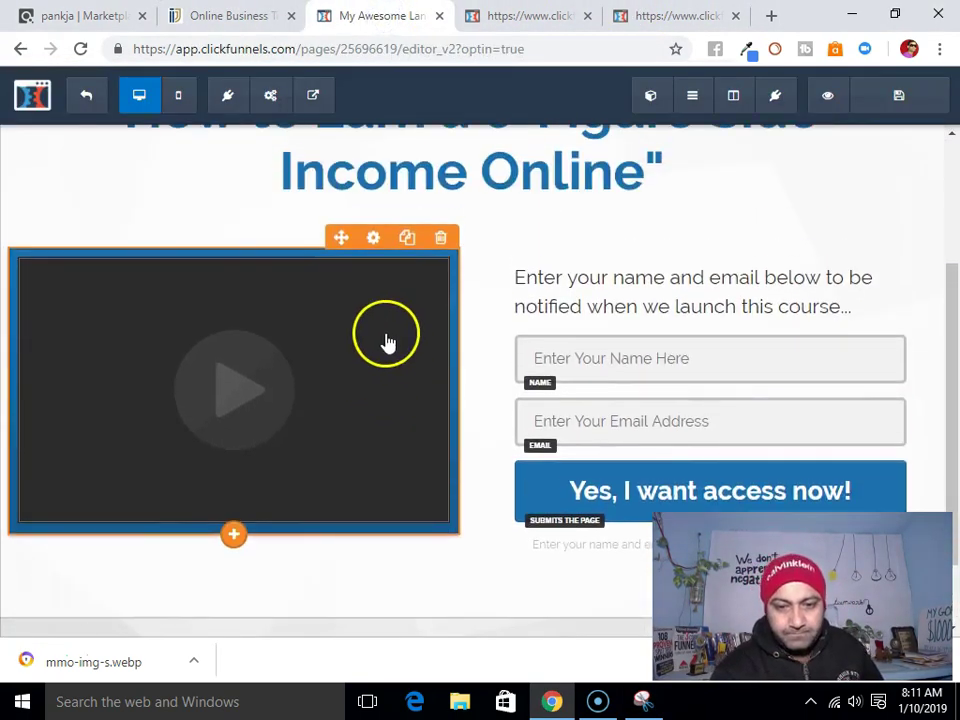
click(374, 240)
scroll(752, 345, down, 1)
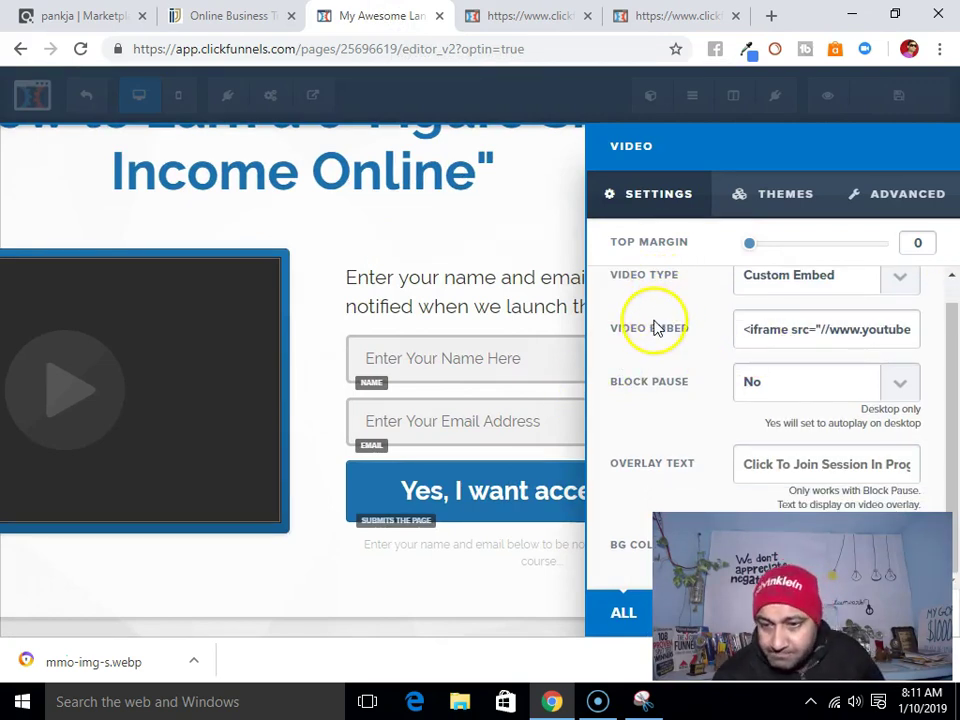
scroll(655, 328, up, 1)
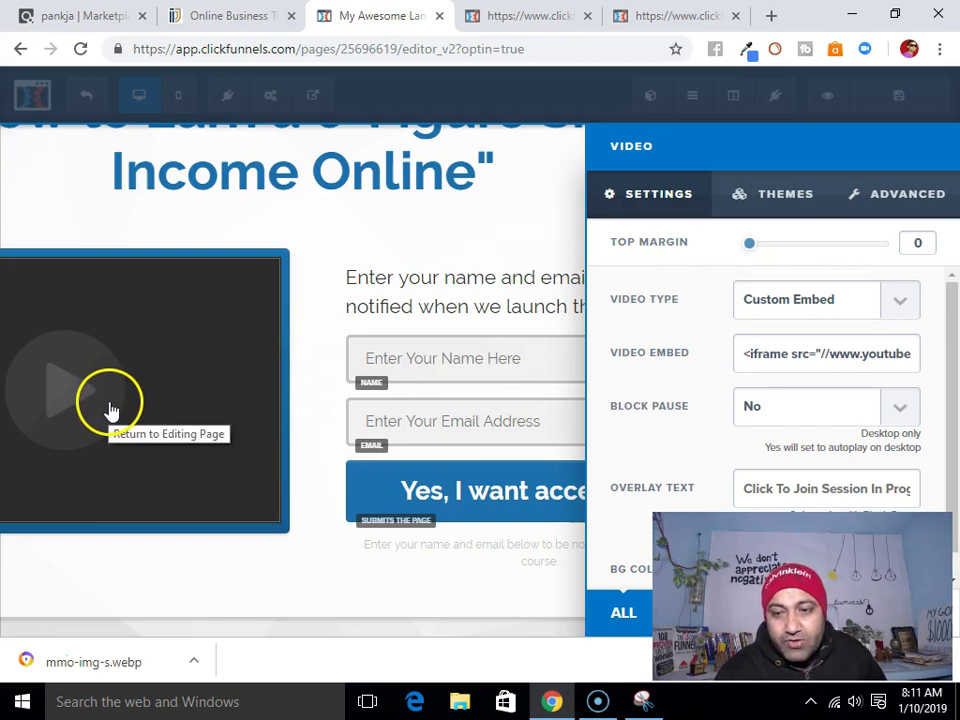
click(898, 303)
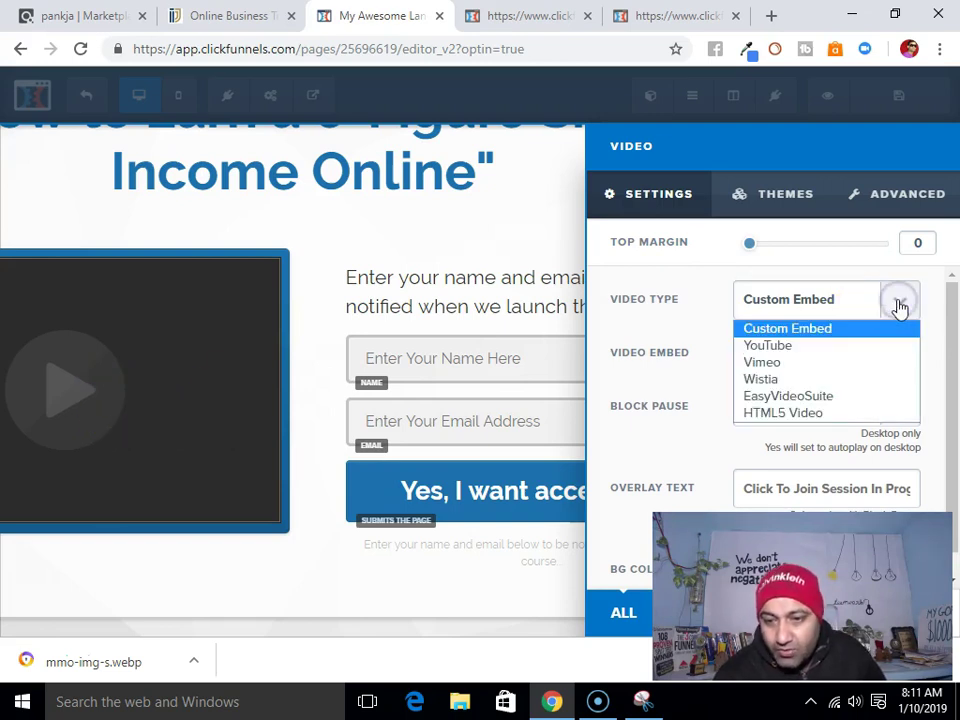
click(671, 326)
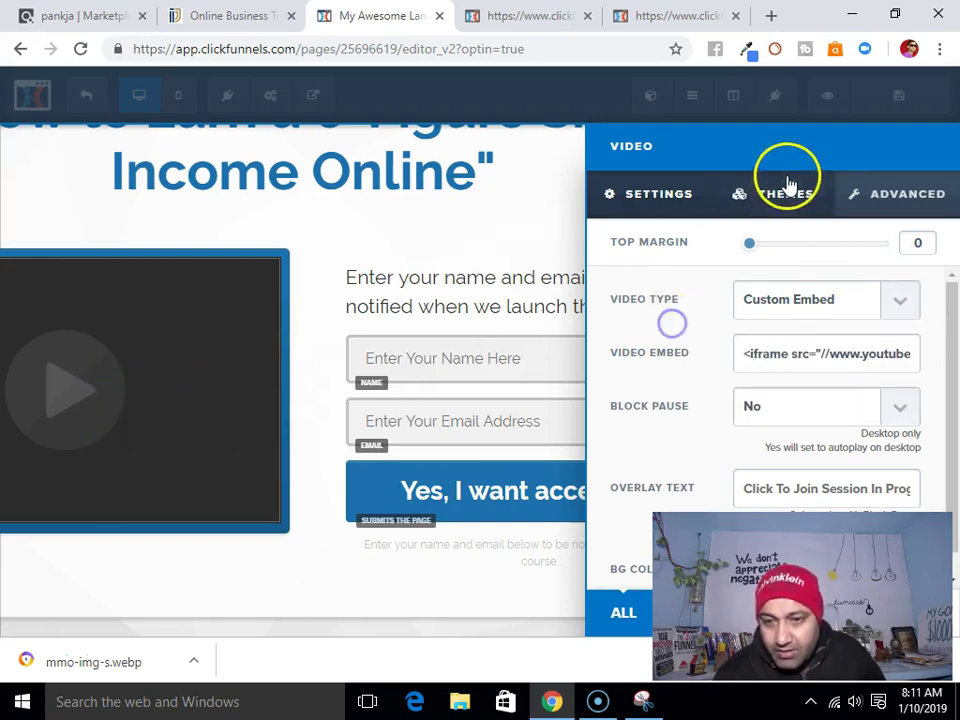
click(495, 250)
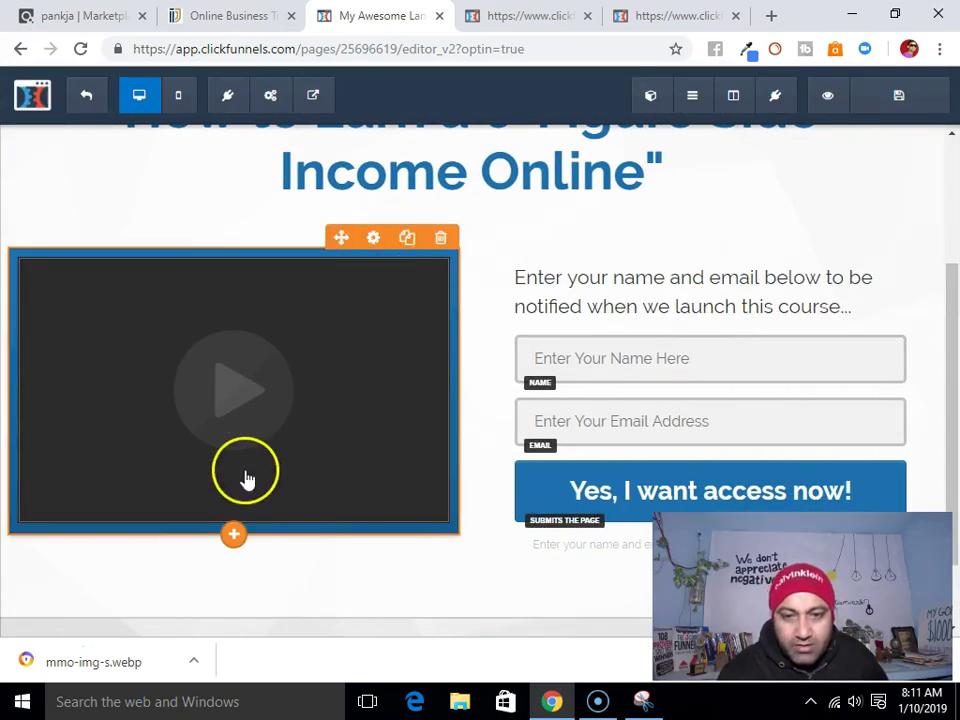
Add an image element below the video placeholder and delete the video element
scroll(243, 472, down, 1)
click(237, 440)
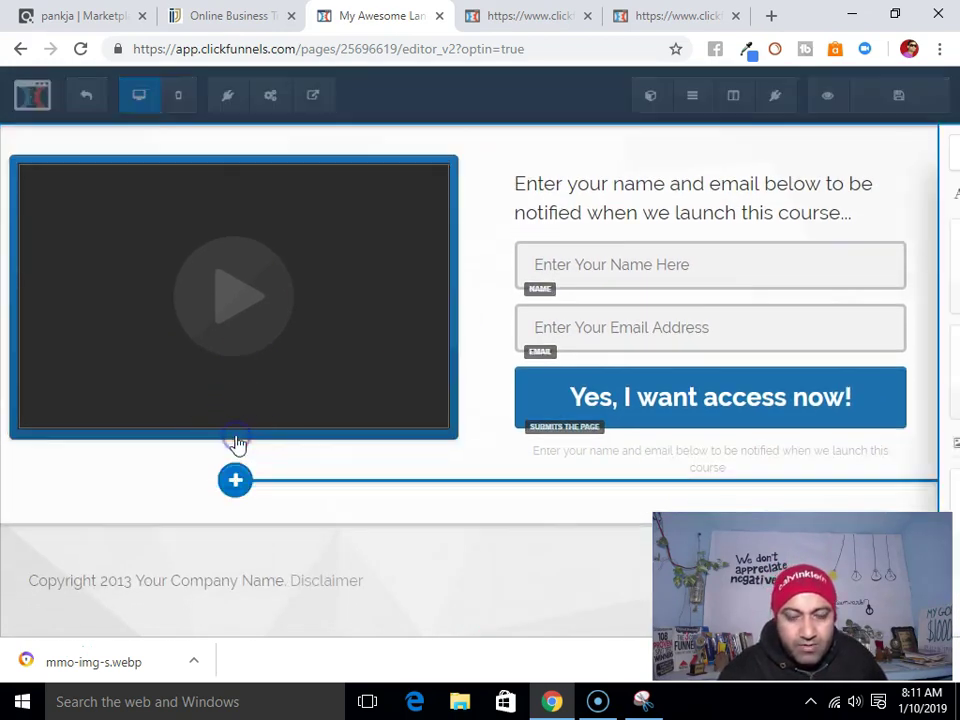
scroll(666, 345, down, 1)
drag(600, 408, 231, 439)
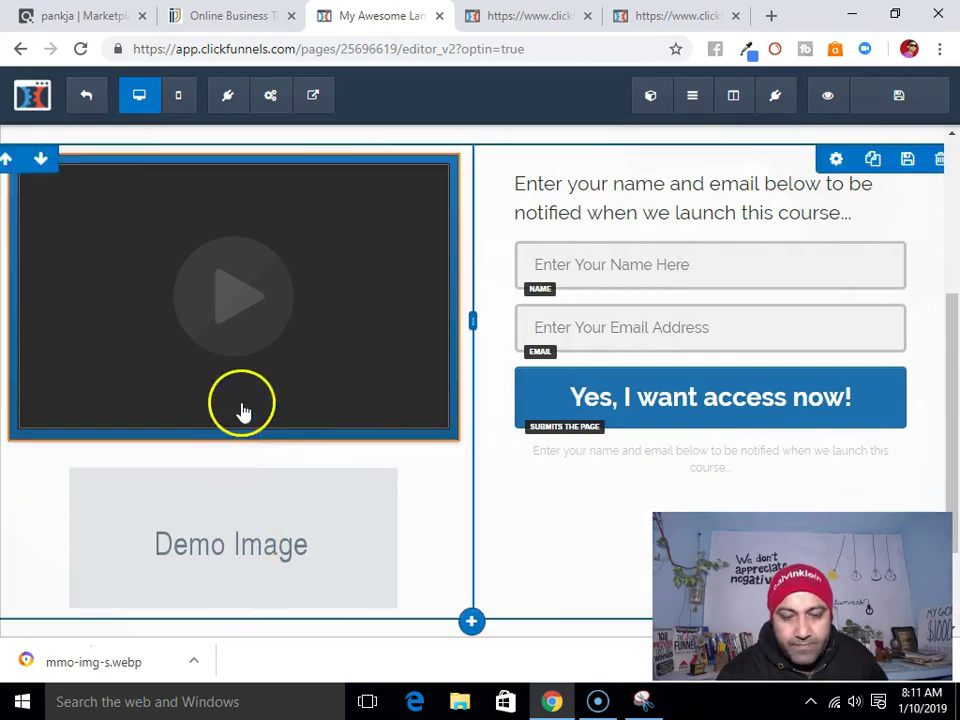
click(443, 170)
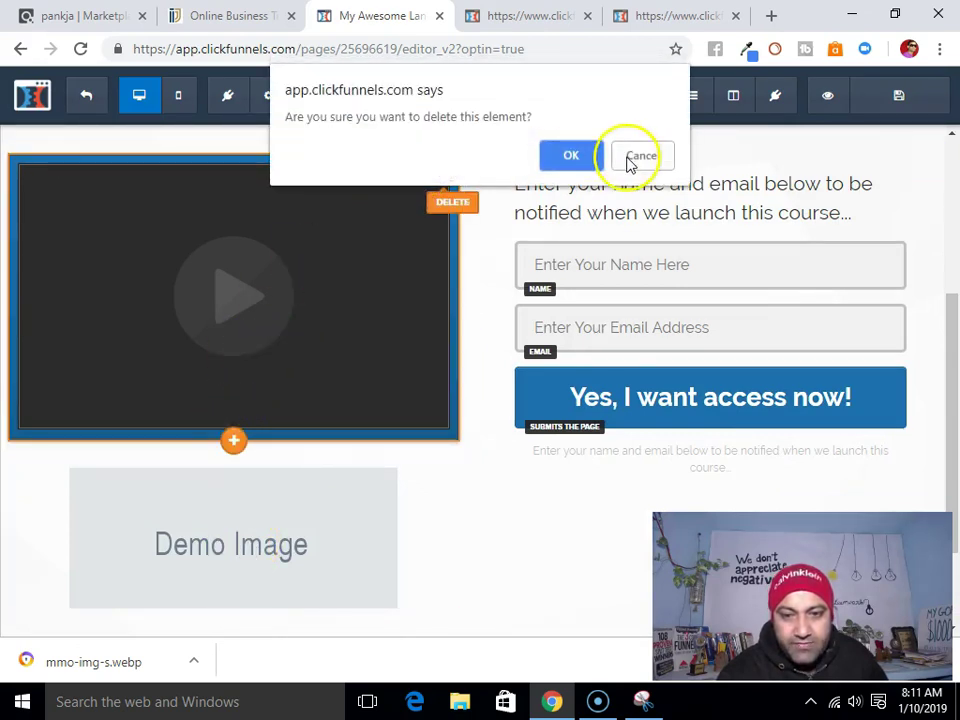
click(580, 157)
Upload the picture file from the Desktop to the image library and use it in place of the demo image
click(236, 261)
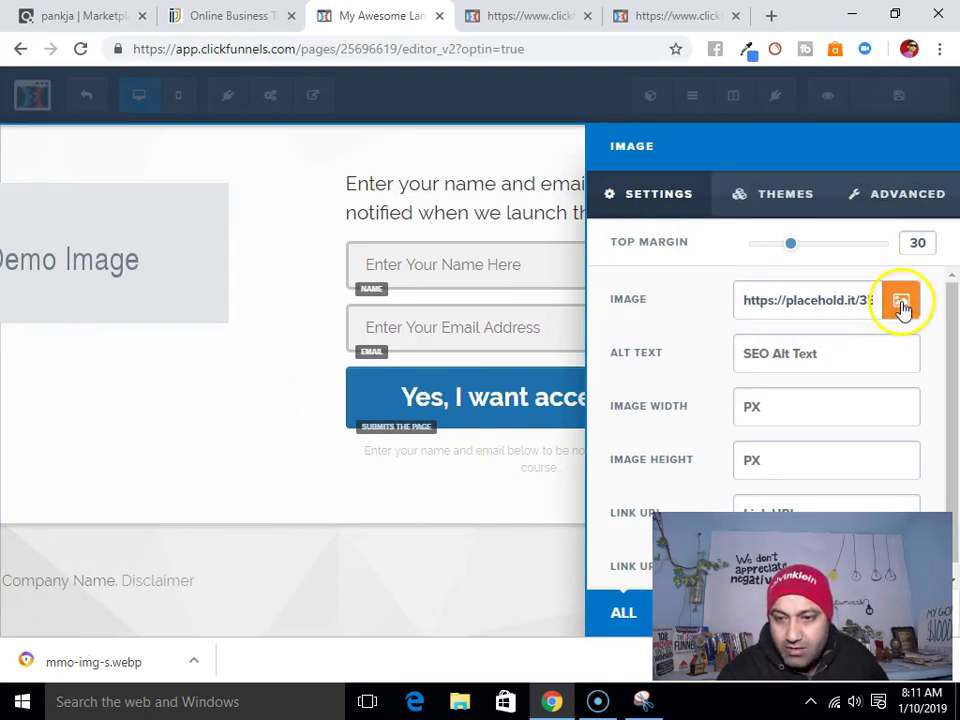
click(901, 302)
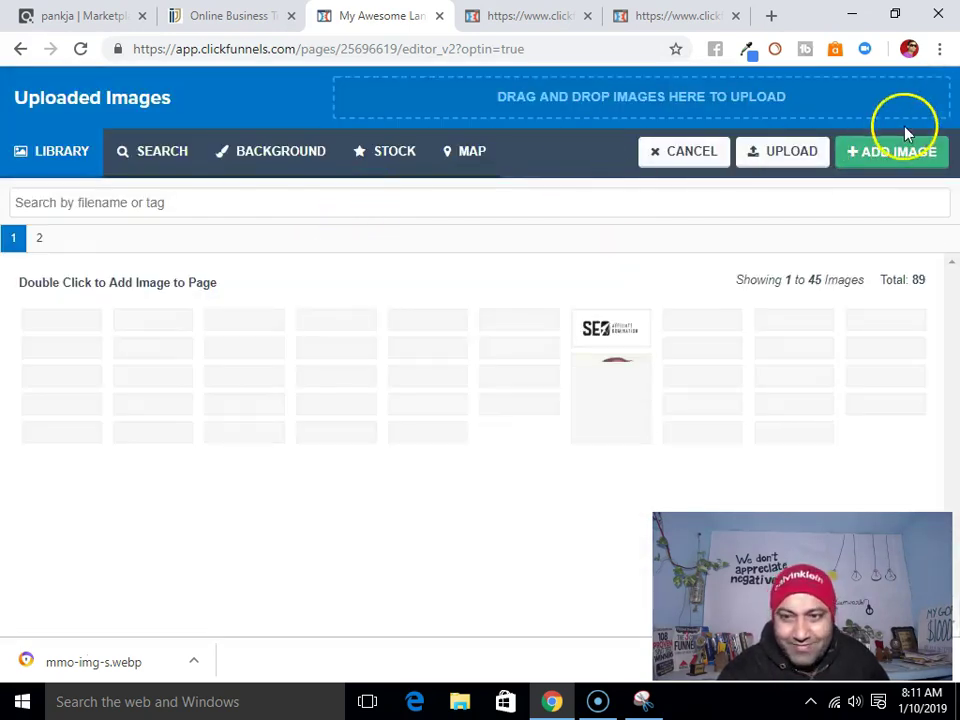
click(795, 151)
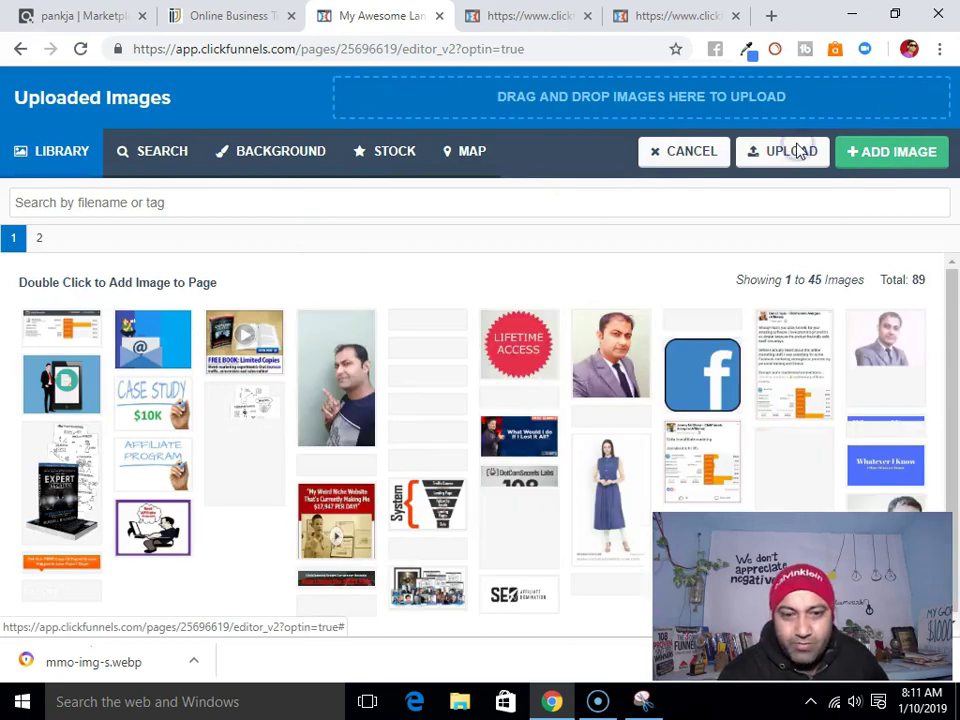
click(72, 134)
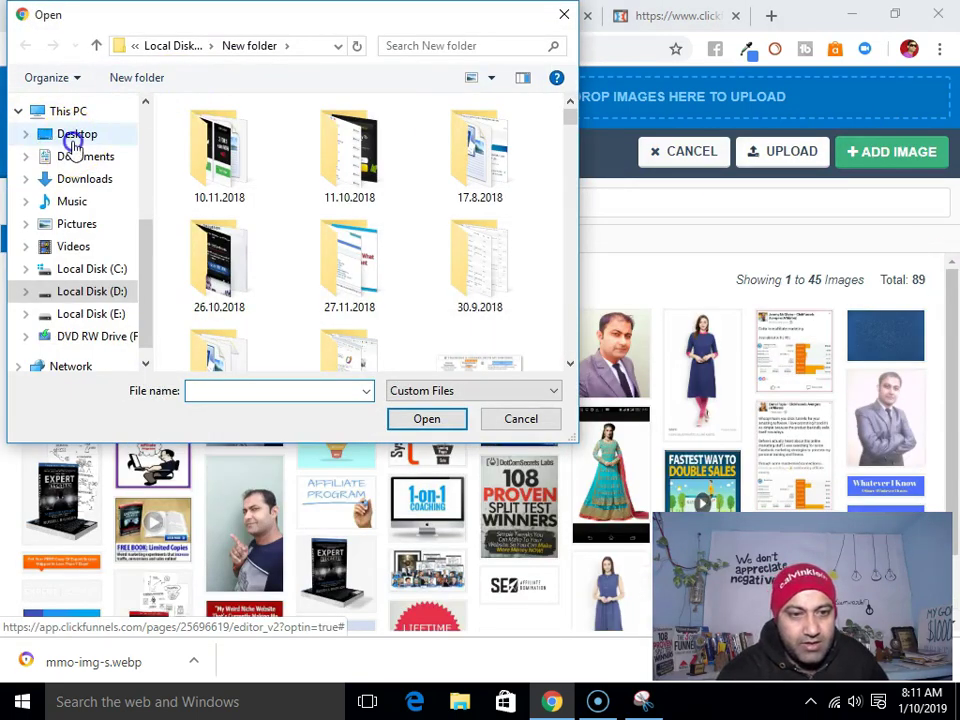
drag(576, 150, 553, 283)
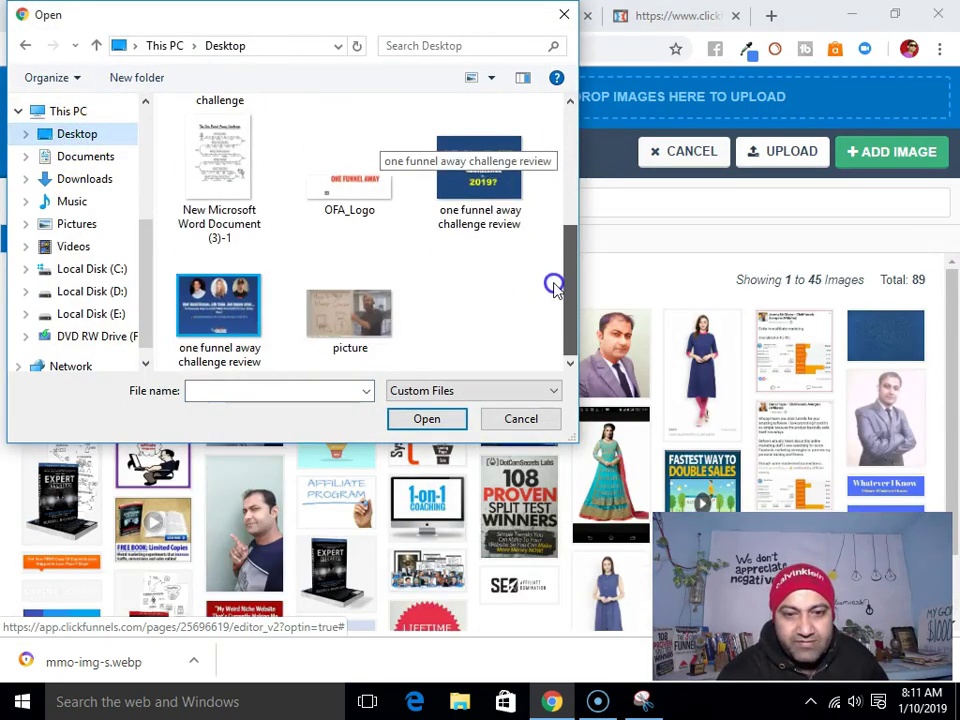
click(350, 300)
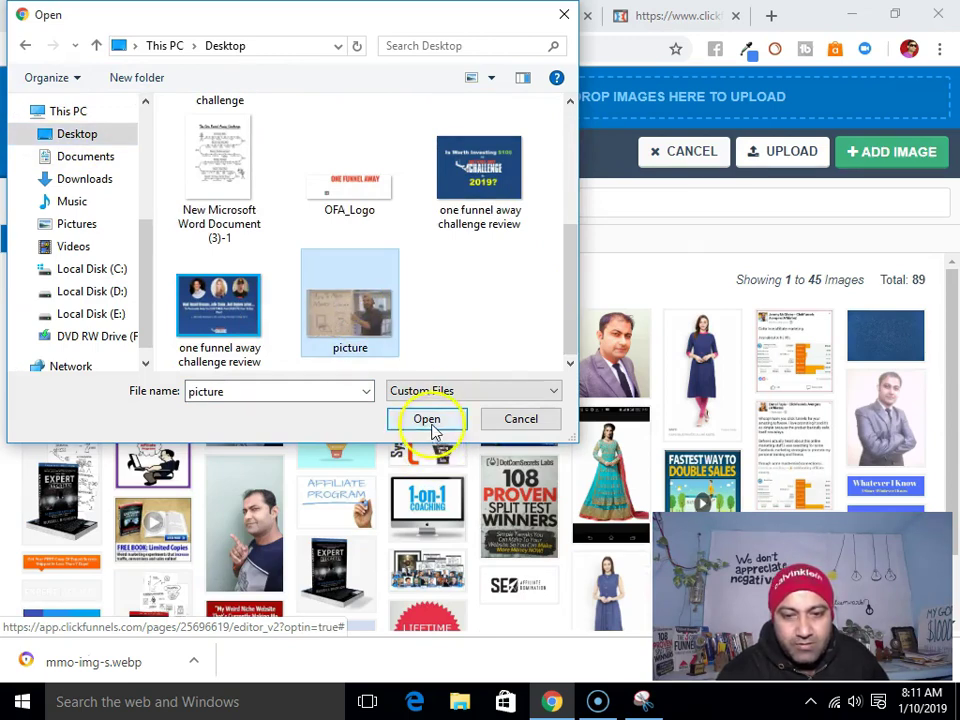
click(427, 420)
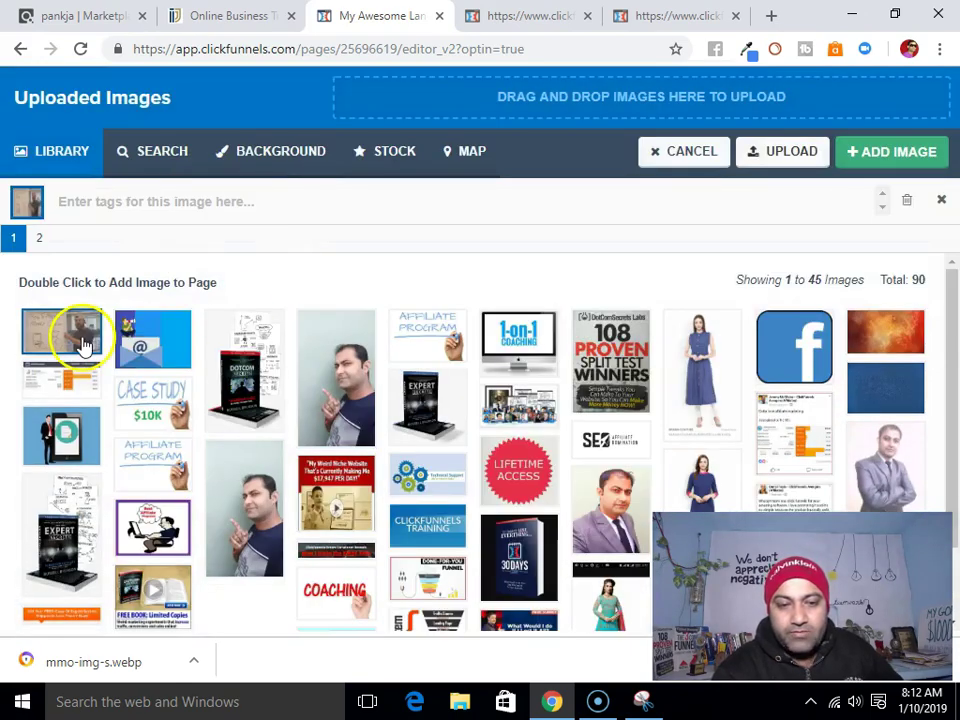
click(876, 156)
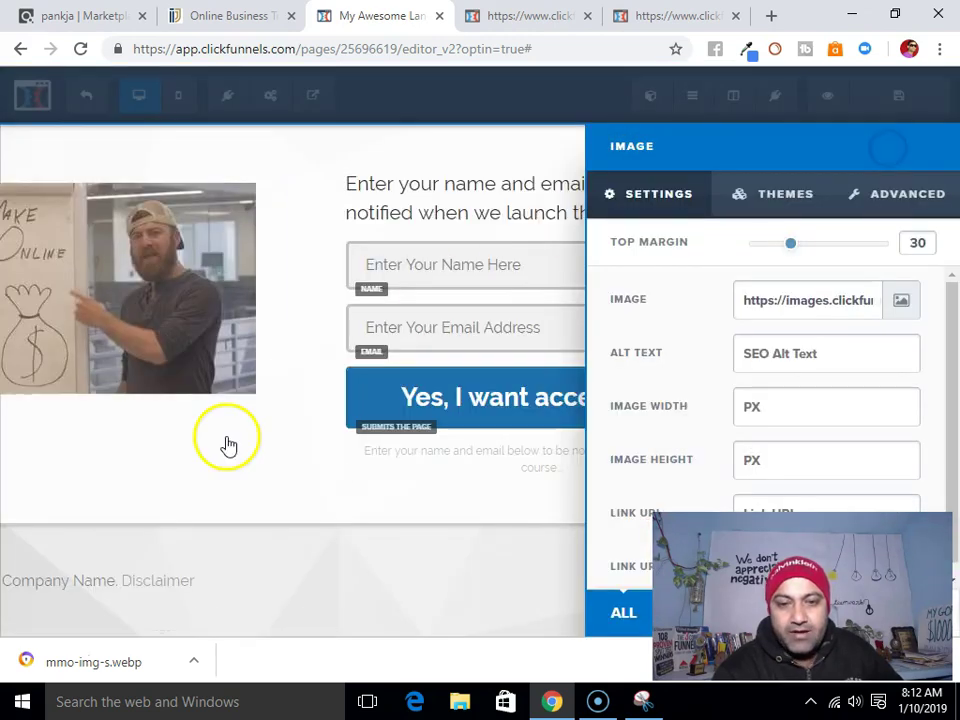
click(318, 273)
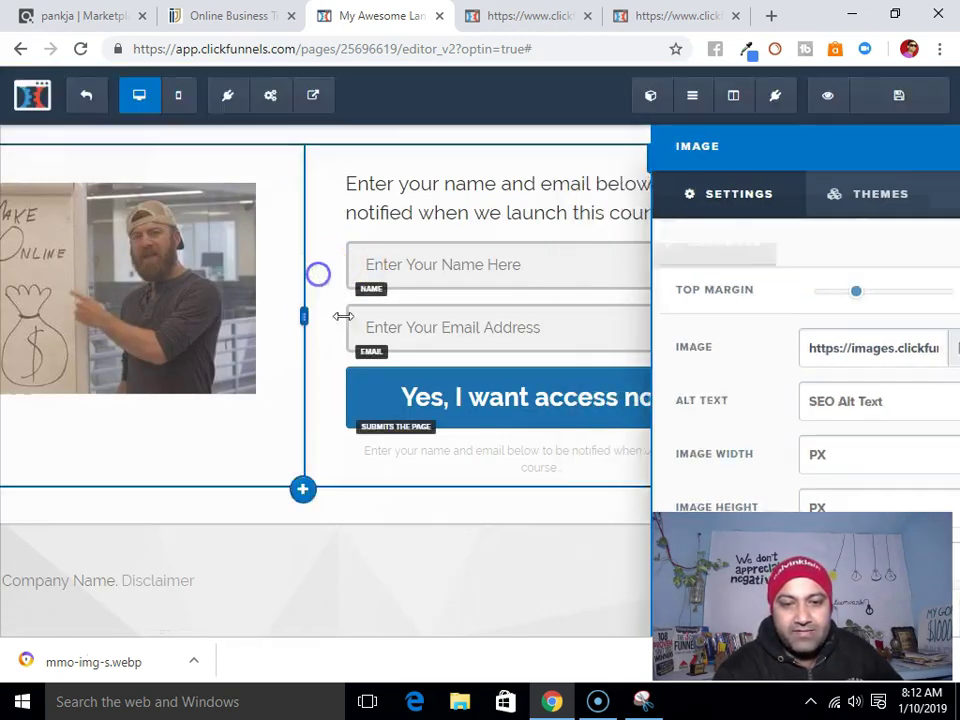
scroll(508, 304, up, 3)
scroll(439, 377, down, 1)
scroll(439, 377, up, 1)
scroll(439, 377, down, 1)
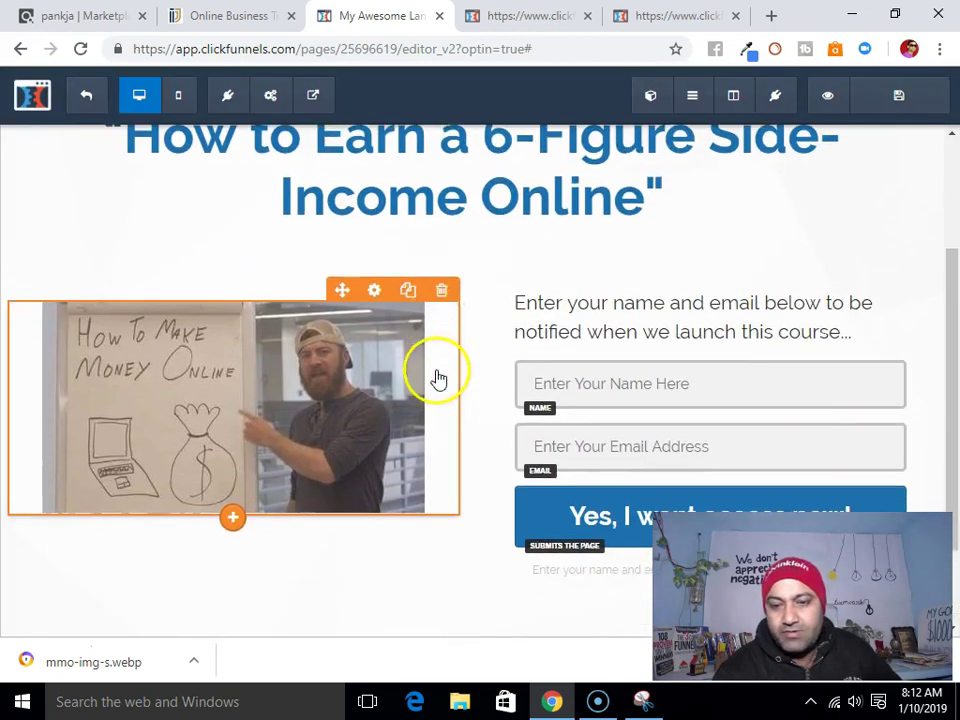
click(553, 313)
drag(497, 285, 906, 343)
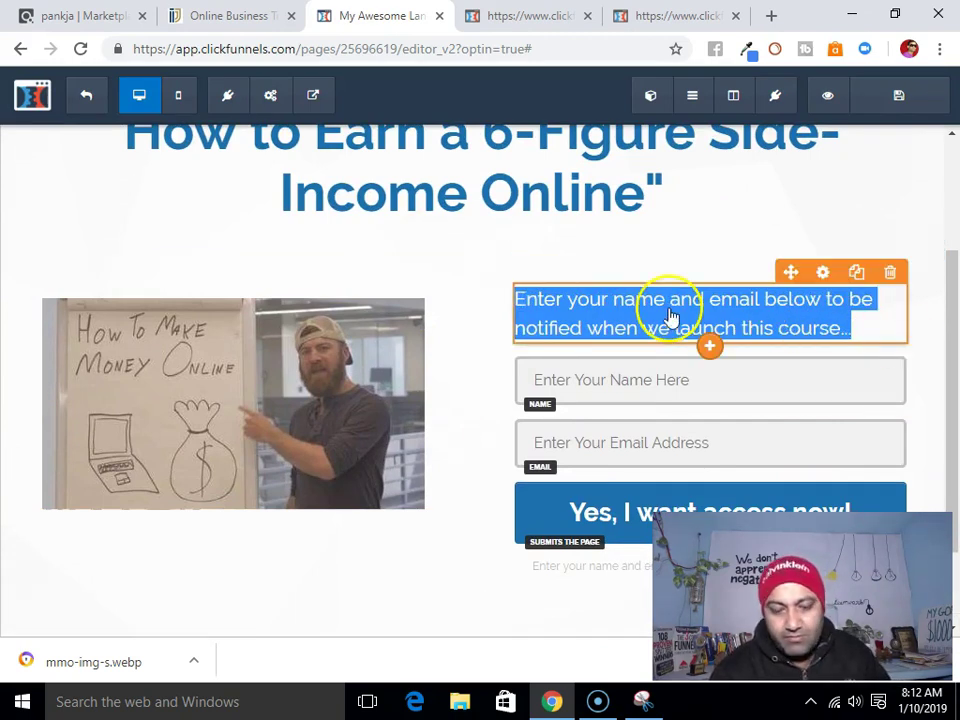
Switch to the imjetset.com training page and copy the "Free Training Series Reveals Everything, Step-by-Step" caption under the whiteboard image
click(250, 16)
scroll(636, 450, down, 2)
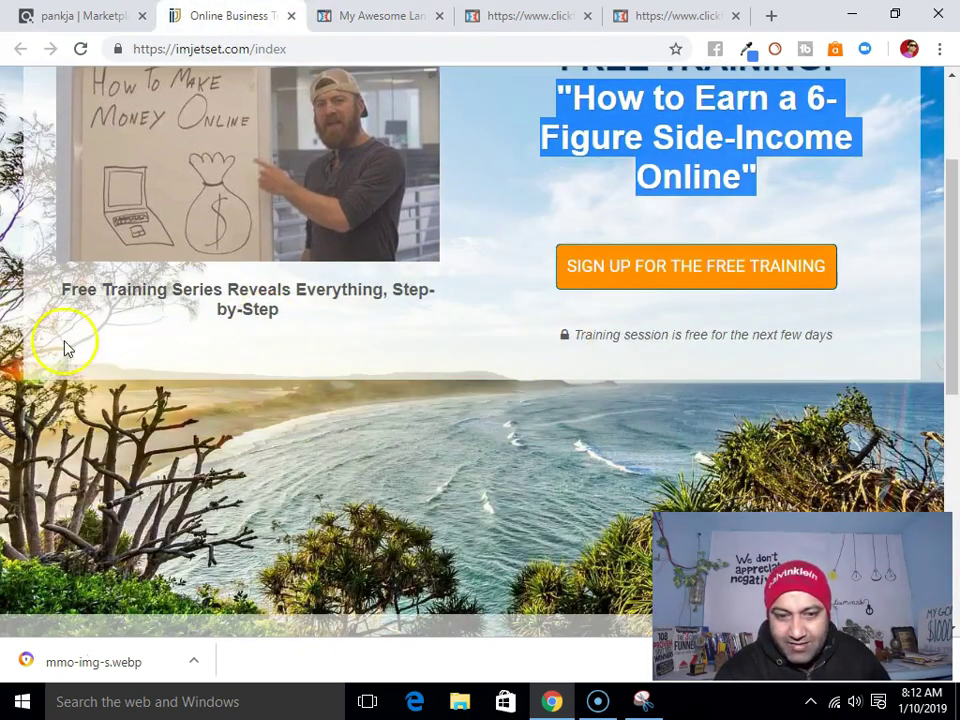
drag(64, 293, 309, 318)
right_click(305, 300)
click(335, 313)
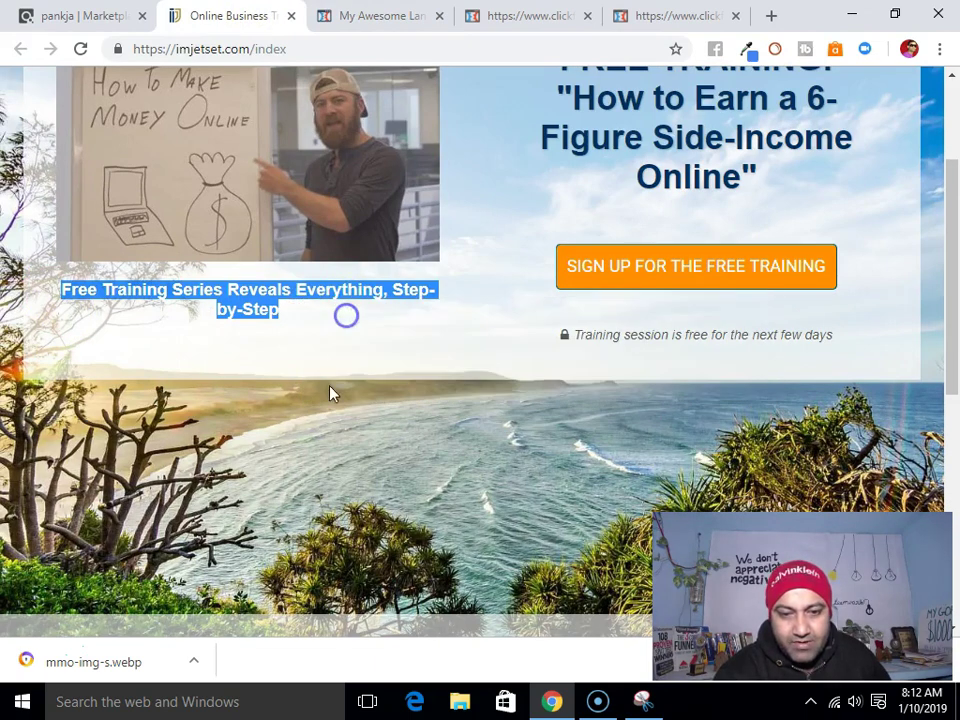
Return to the ClickFunnels editor, add a sub-headline below the whiteboard image, and replace its placeholder text with the copied caption
click(383, 24)
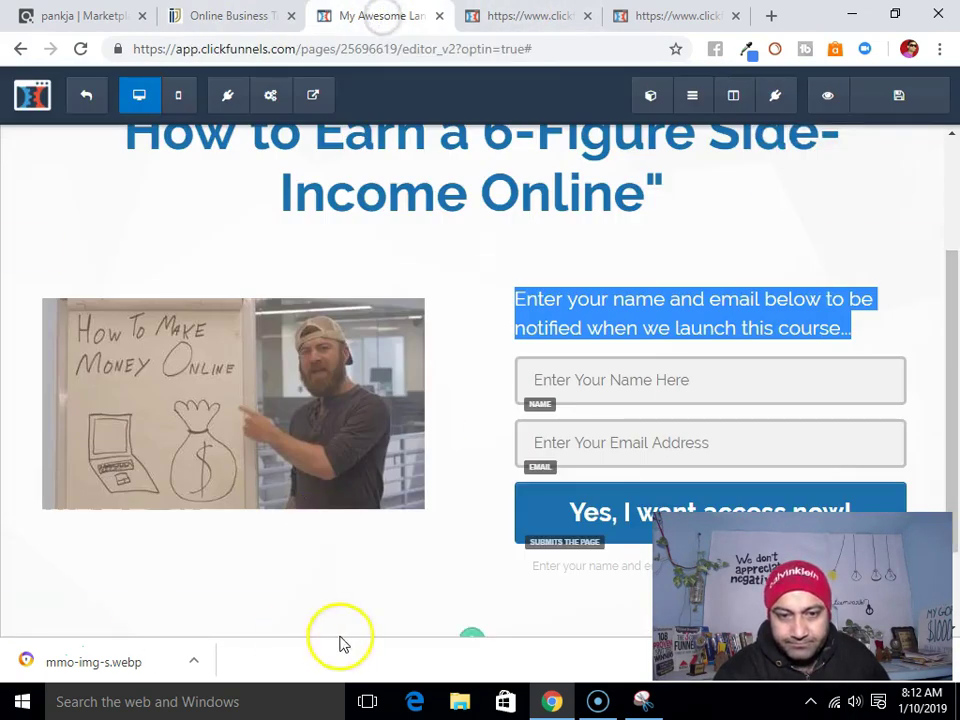
scroll(257, 392, down, 2)
click(230, 421)
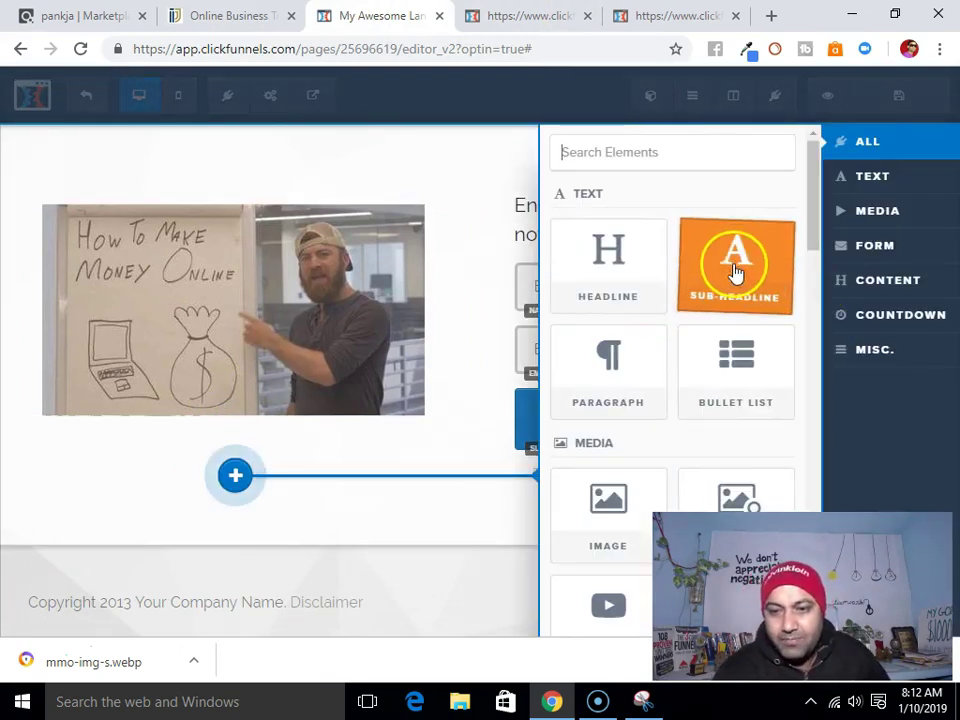
click(735, 258)
click(237, 457)
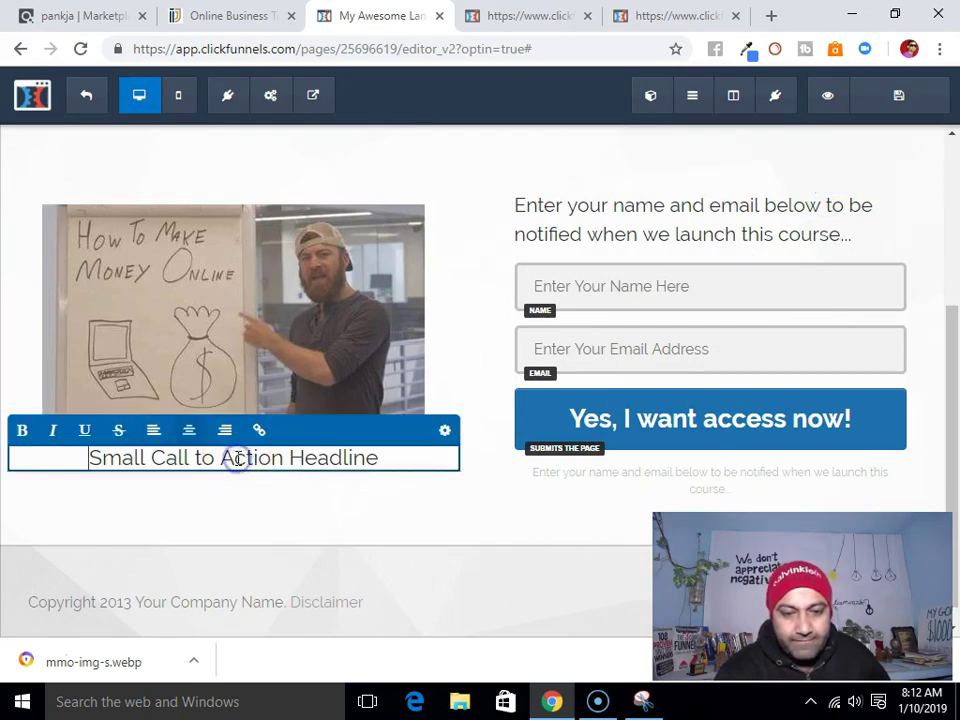
triple_click(237, 457)
right_click(248, 455)
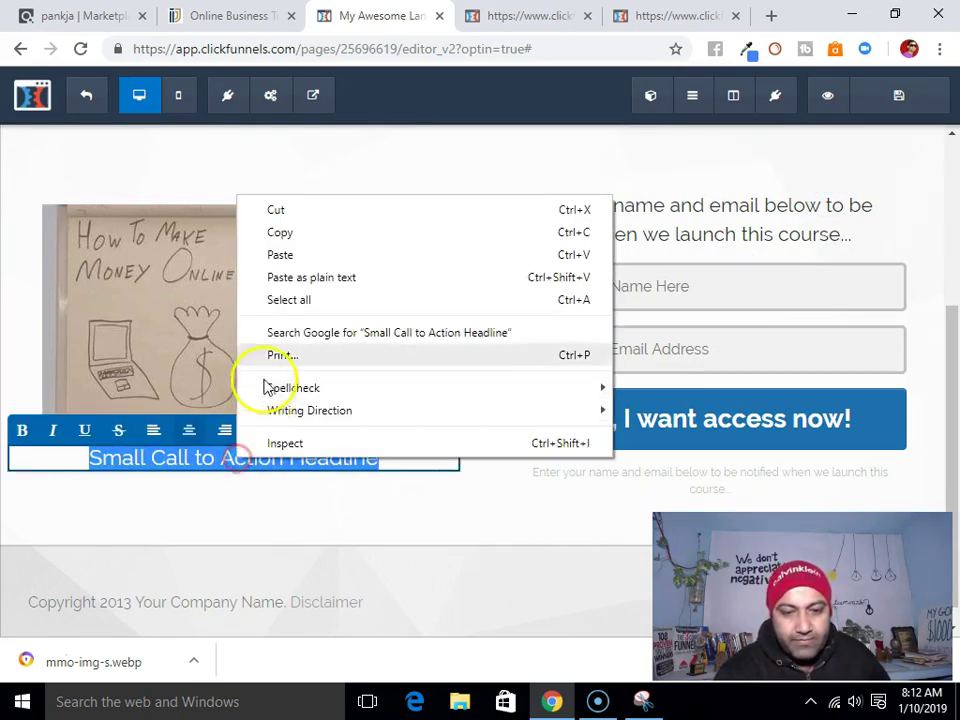
click(283, 254)
click(371, 535)
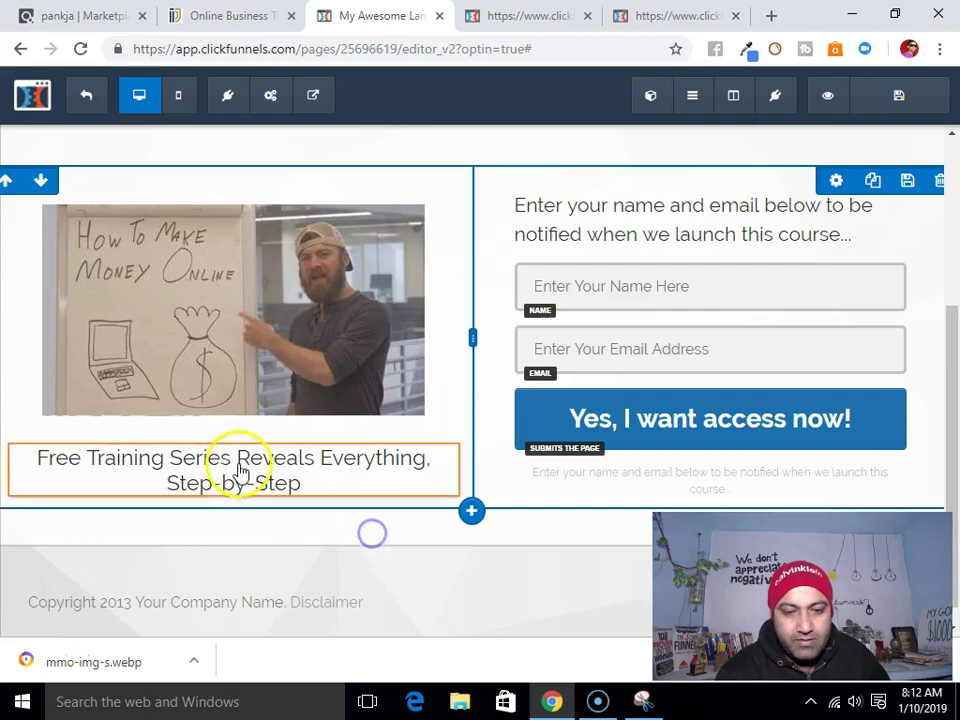
Set the caption sub-headline's top margin to 5 and its font size to 18
click(376, 434)
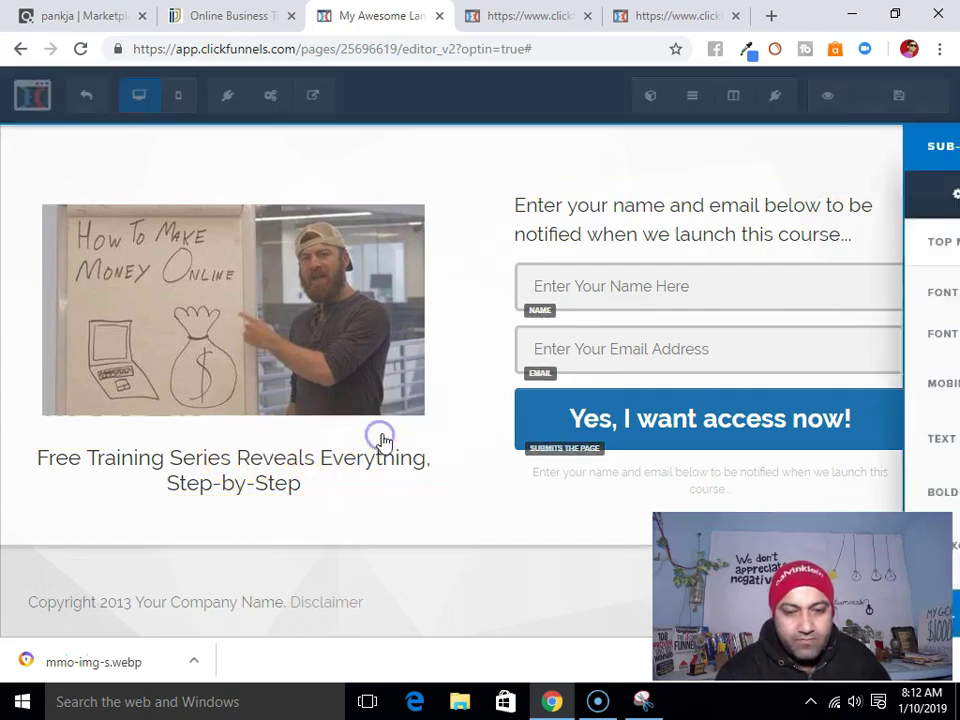
drag(790, 243, 761, 251)
drag(764, 334, 752, 340)
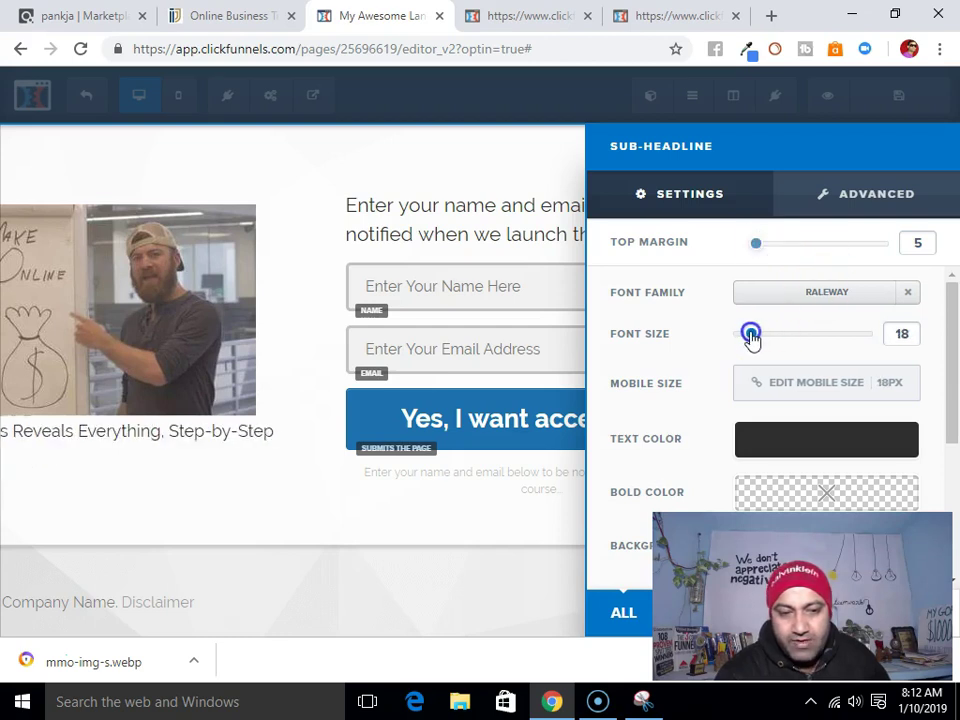
click(273, 553)
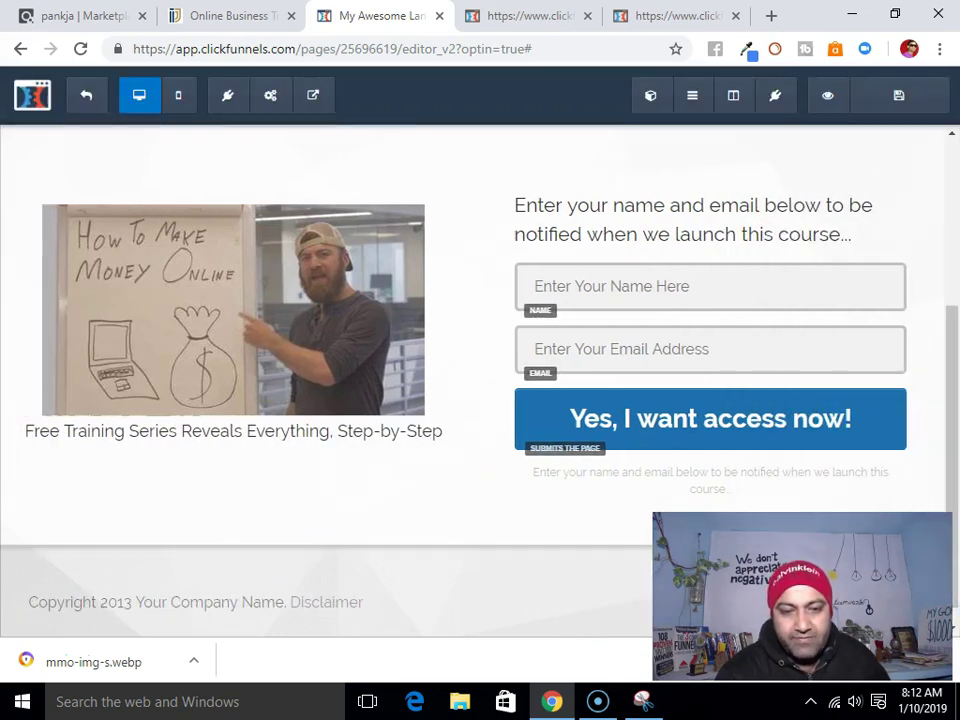
Set the font size of the caption below the whiteboard image to 22
mouse_move(371, 437)
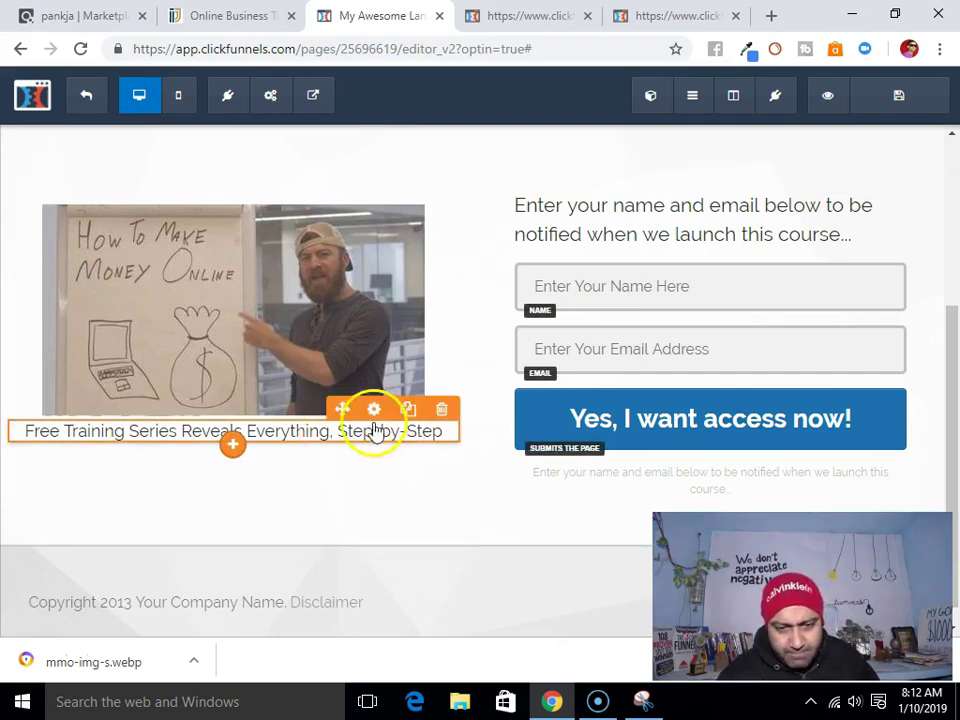
click(371, 412)
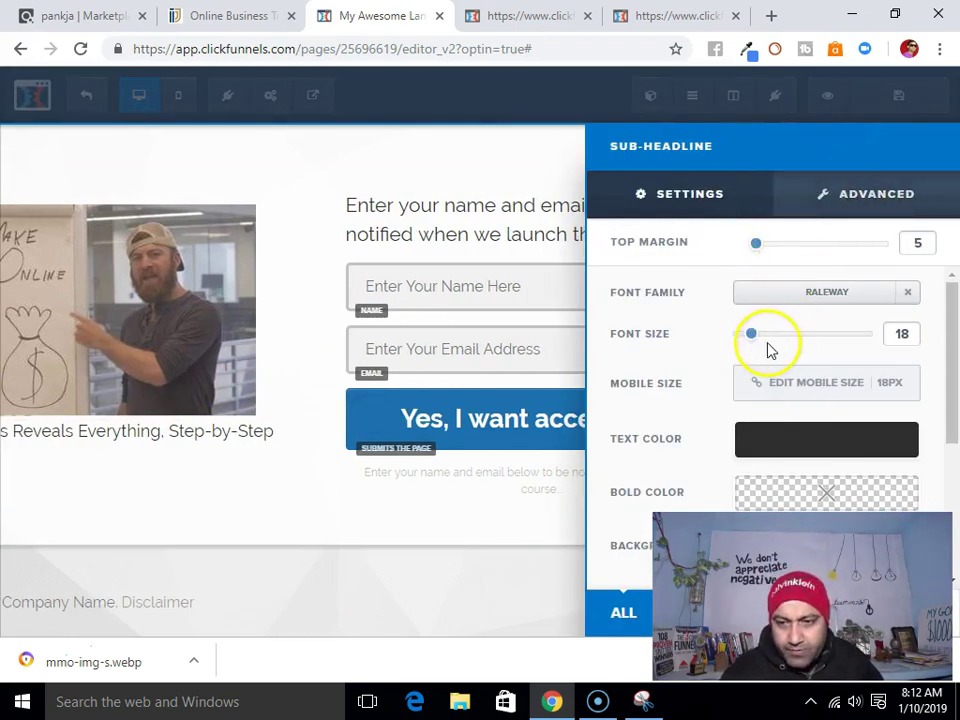
drag(753, 340, 761, 343)
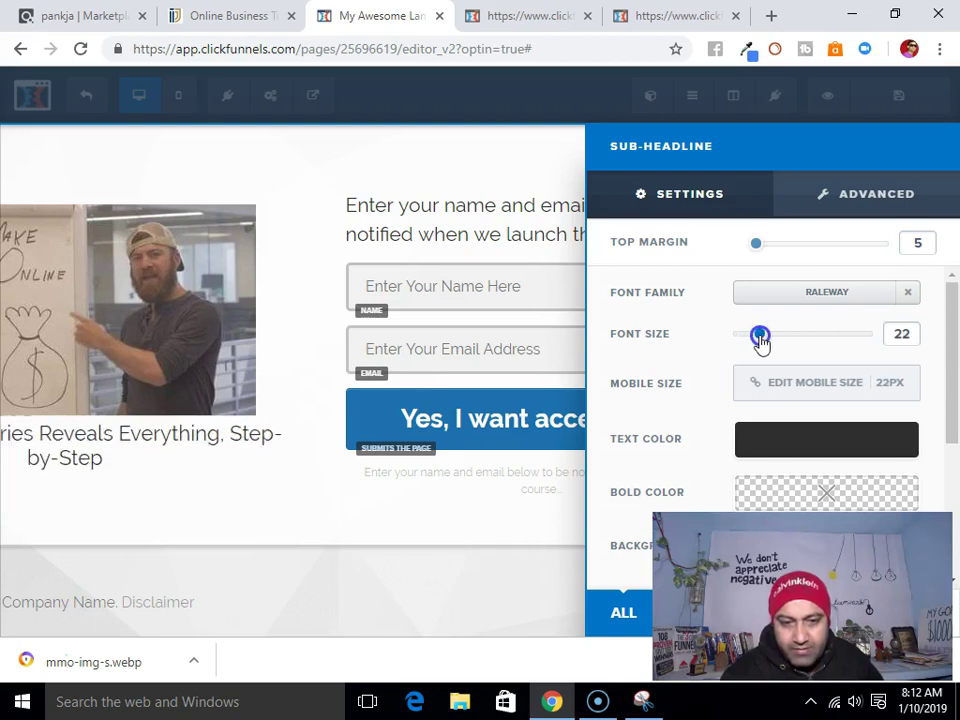
click(245, 360)
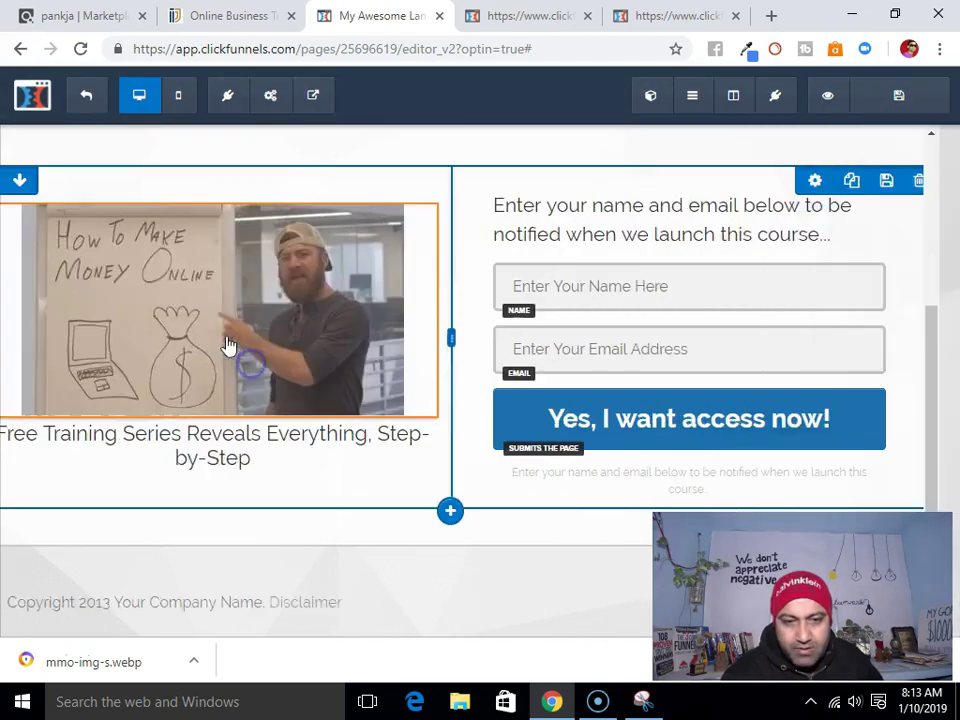
Try a width of 300 px for the whiteboard image, and set it to 500 px instead
mouse_move(369, 296)
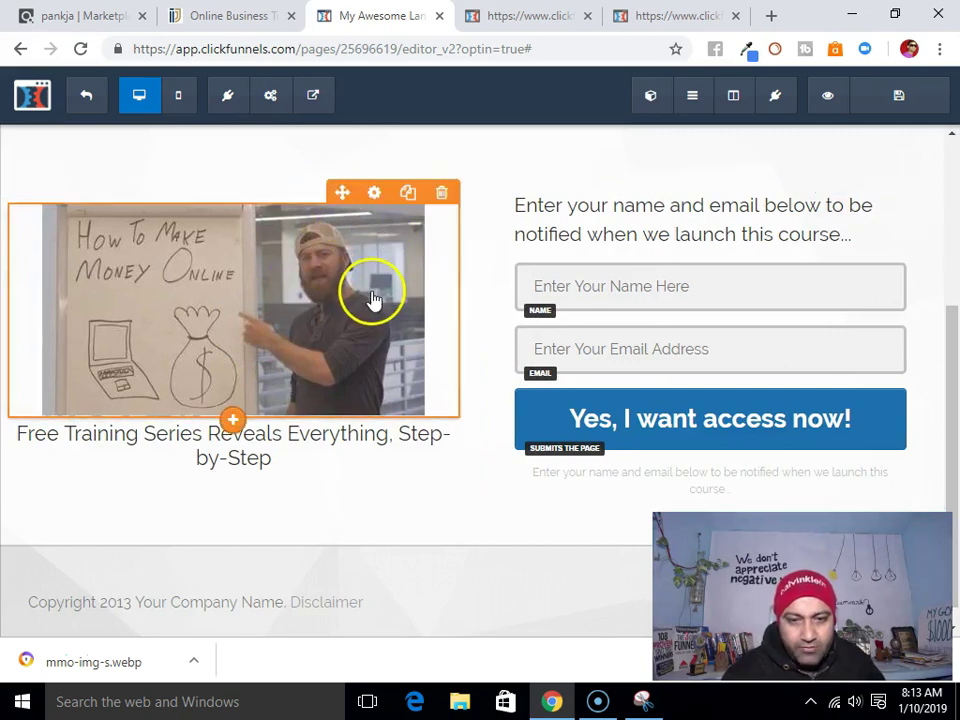
click(372, 195)
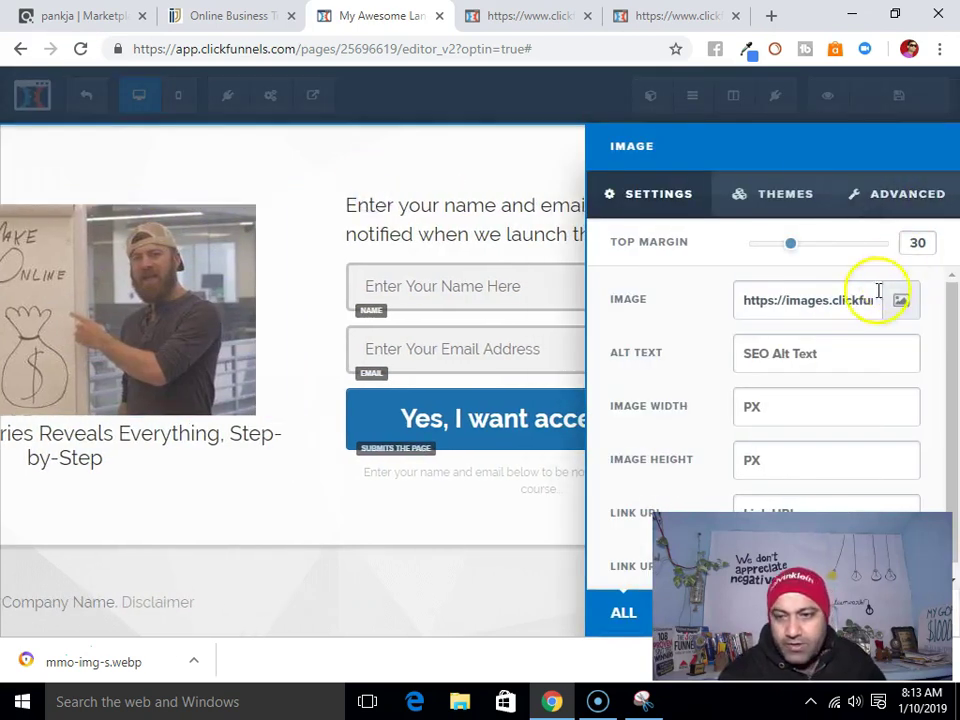
click(767, 391)
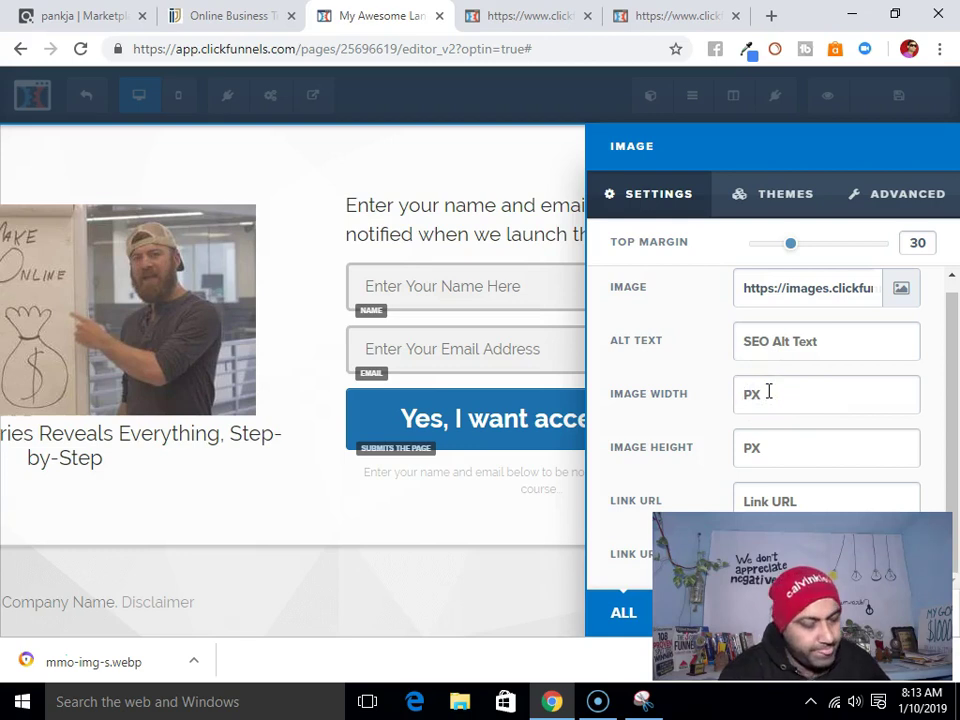
text(30)
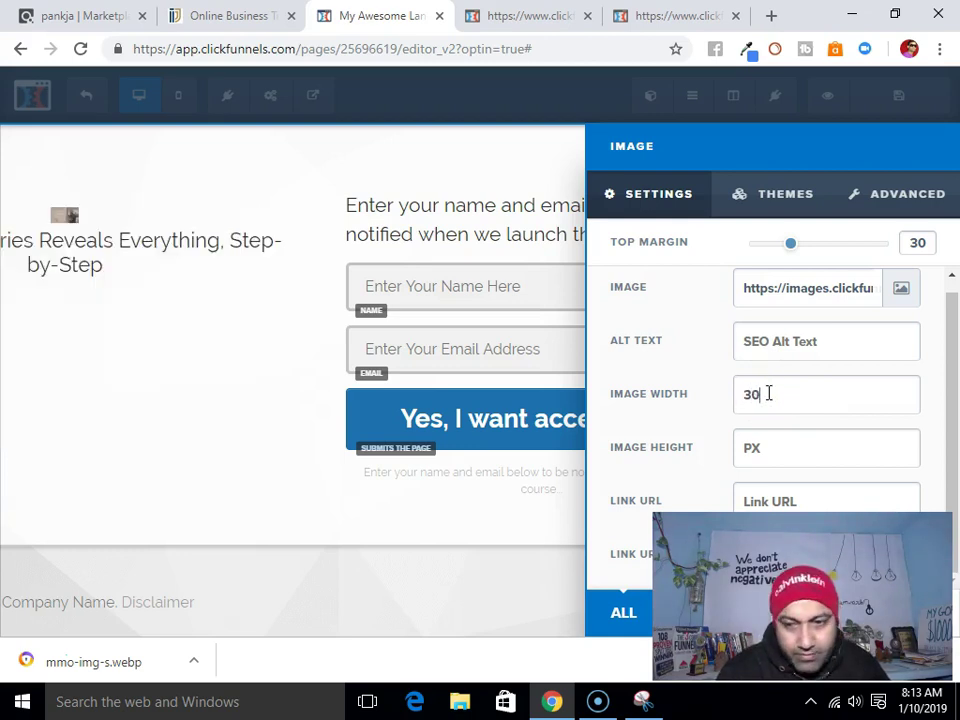
text(0)
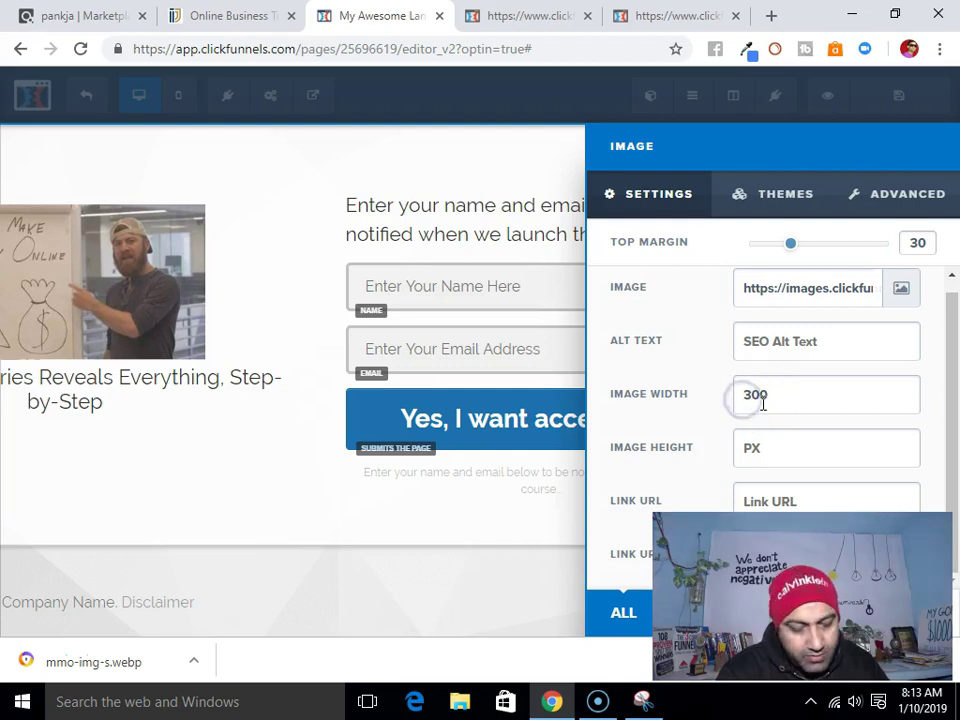
key(BackSpace)
text(5)
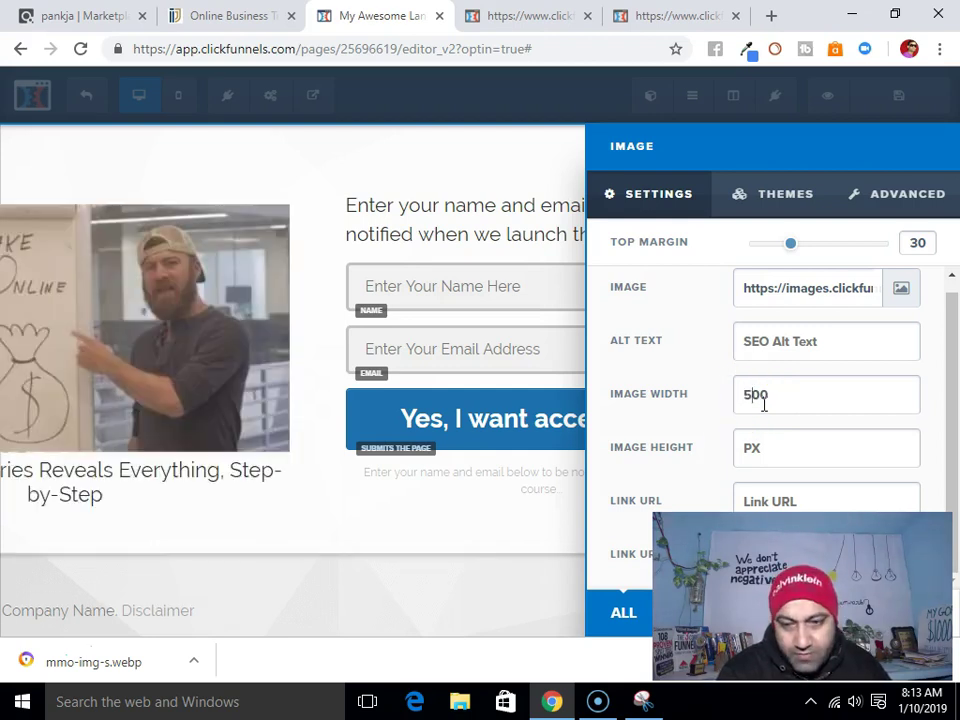
click(309, 500)
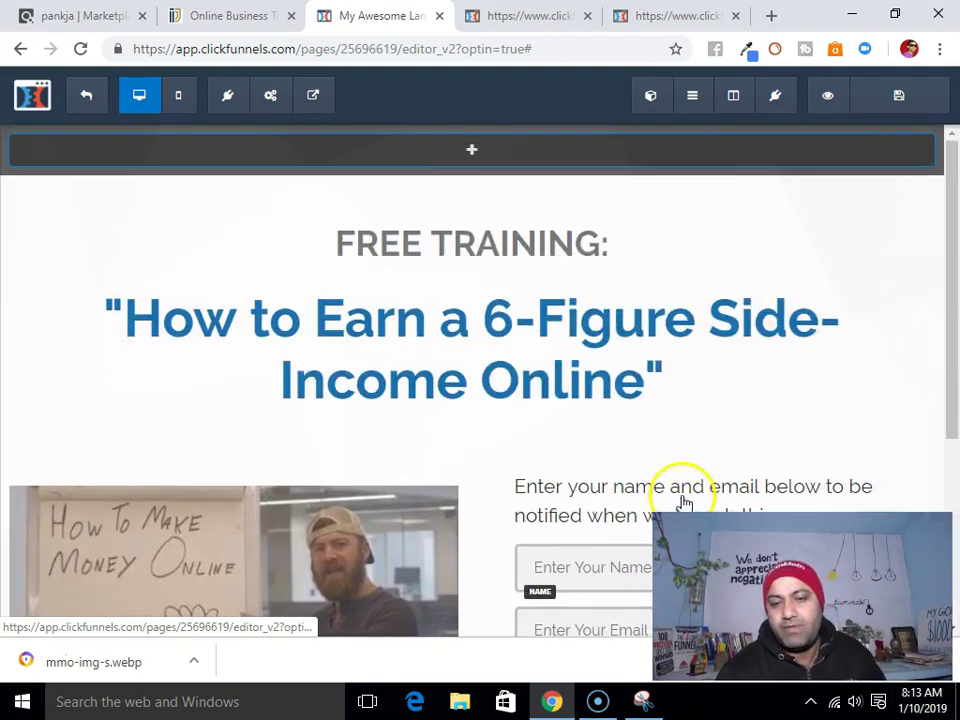
Review the intro text above the form and check the sign-up button's wording on the imjetset.com training page
click(678, 494)
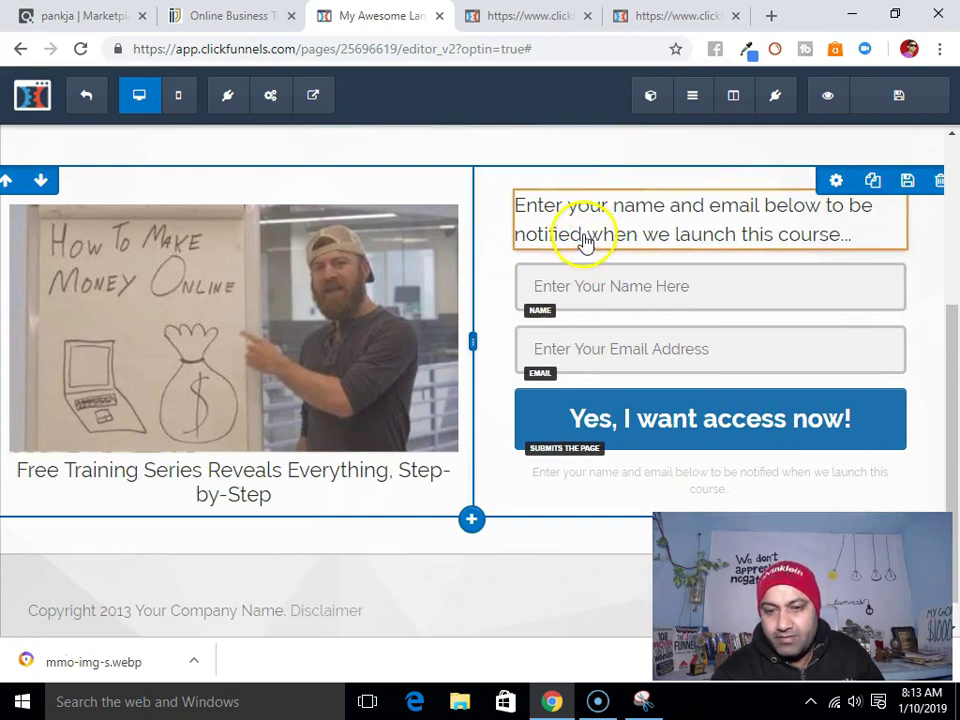
click(584, 236)
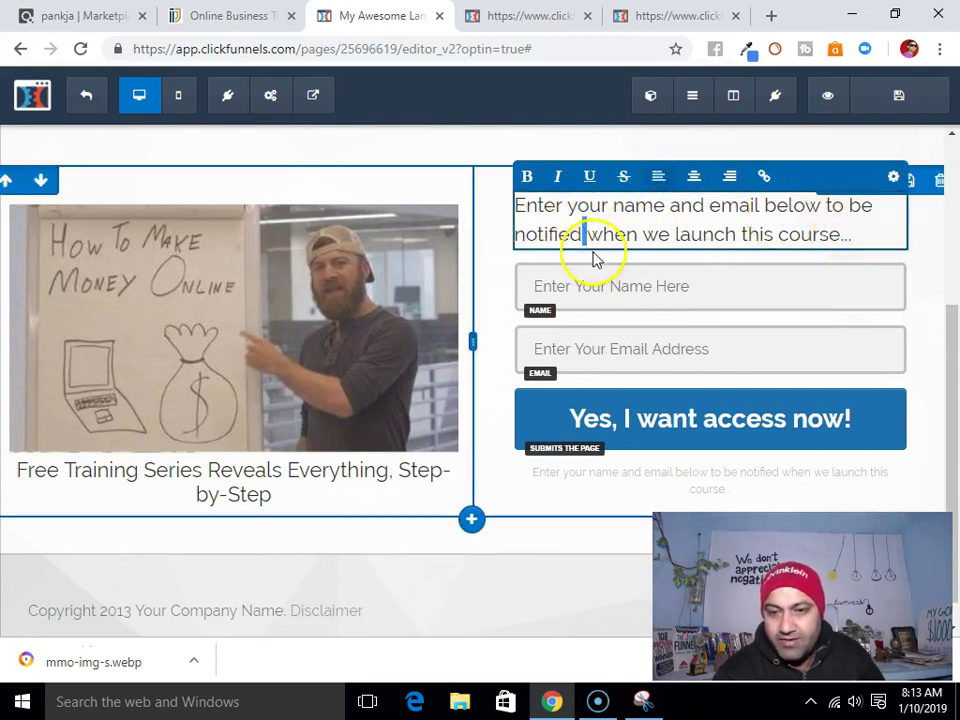
click(225, 16)
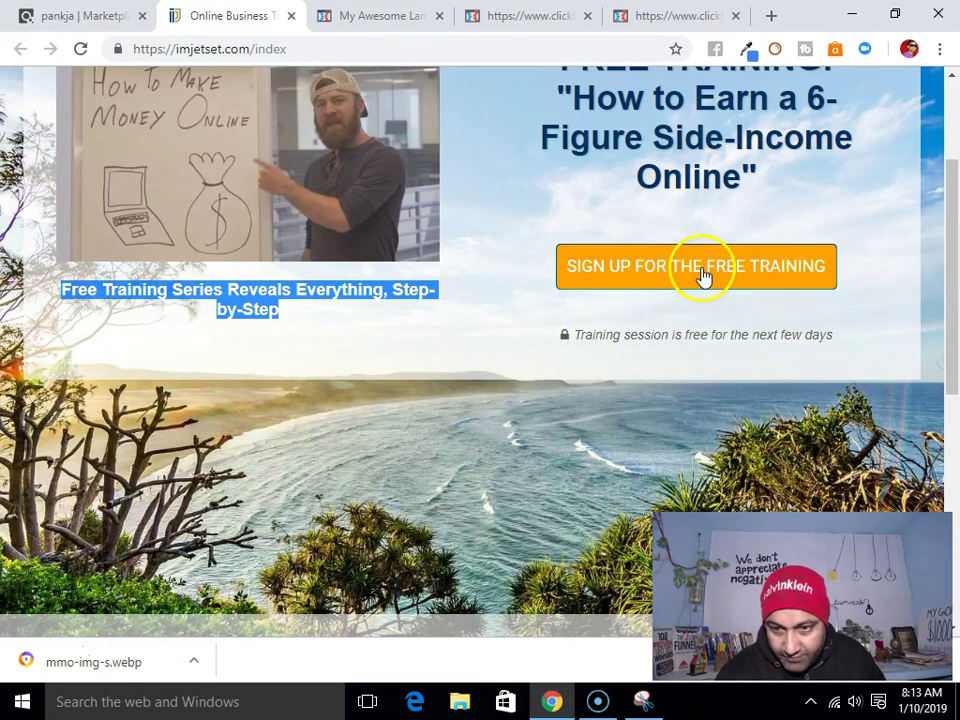
Return to the ClickFunnels editor and change the optin button's text to "Sign Up For The FREE Training!"
click(388, 20)
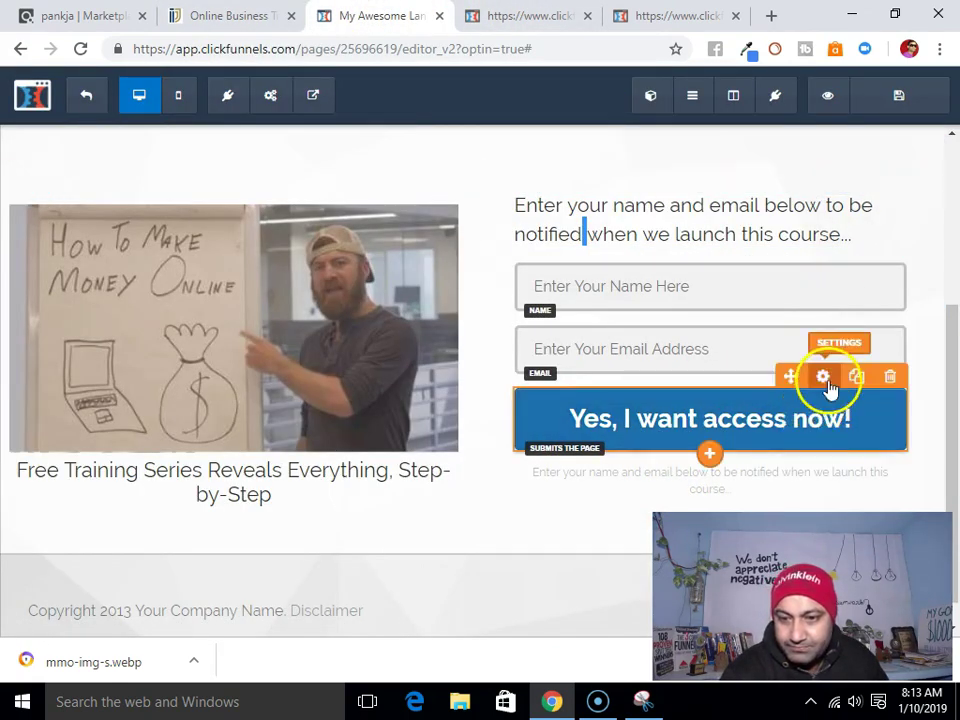
click(824, 377)
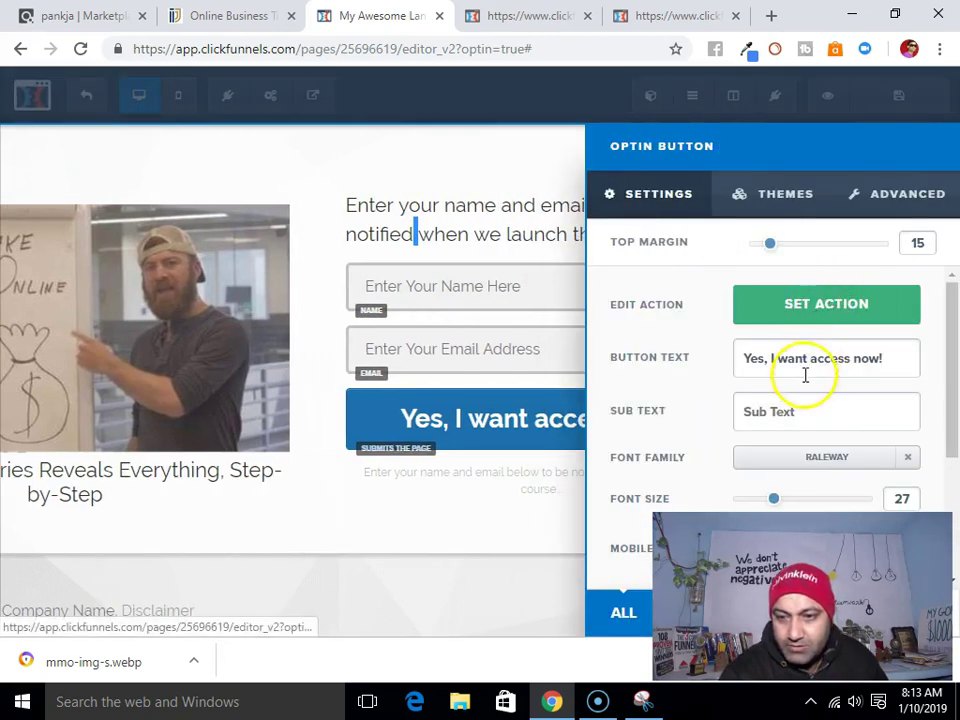
drag(890, 356, 722, 372)
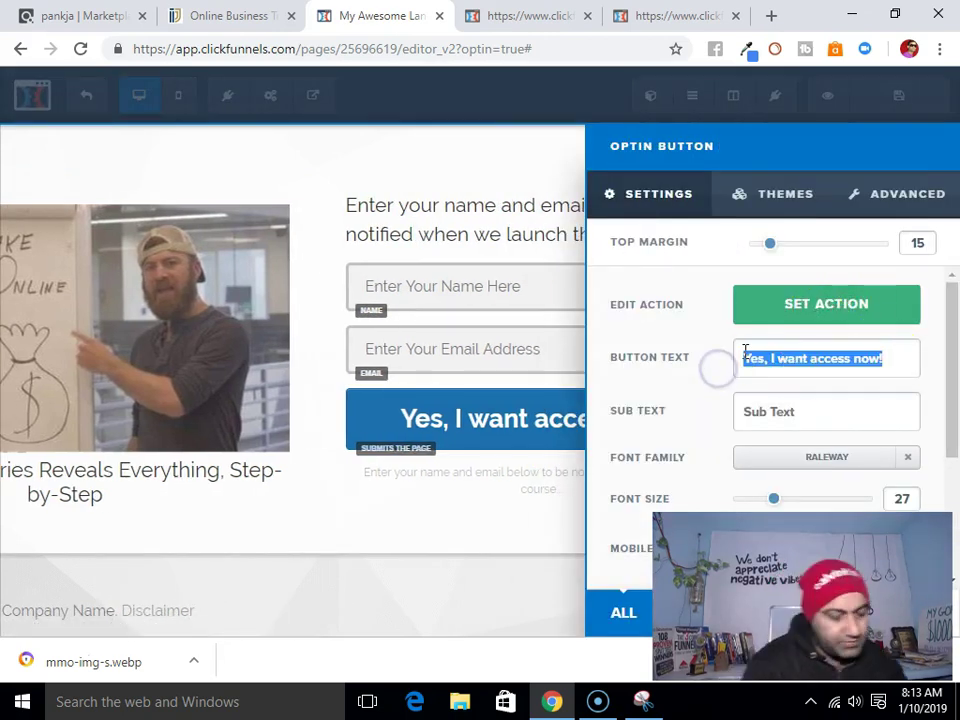
text(Sign)
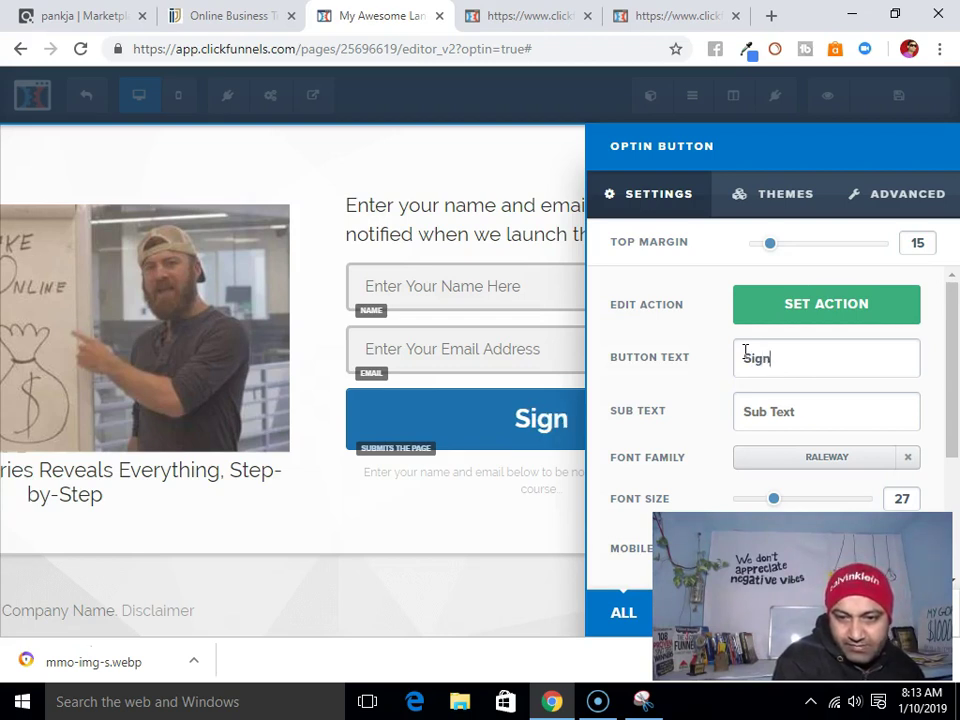
text( Up For )
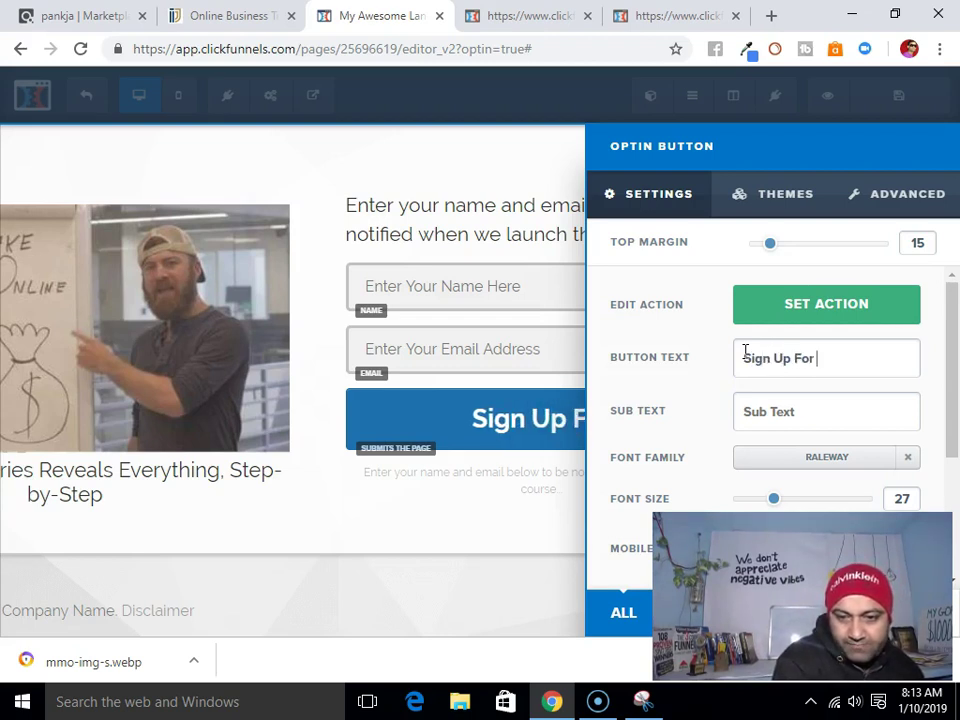
text(The FREE)
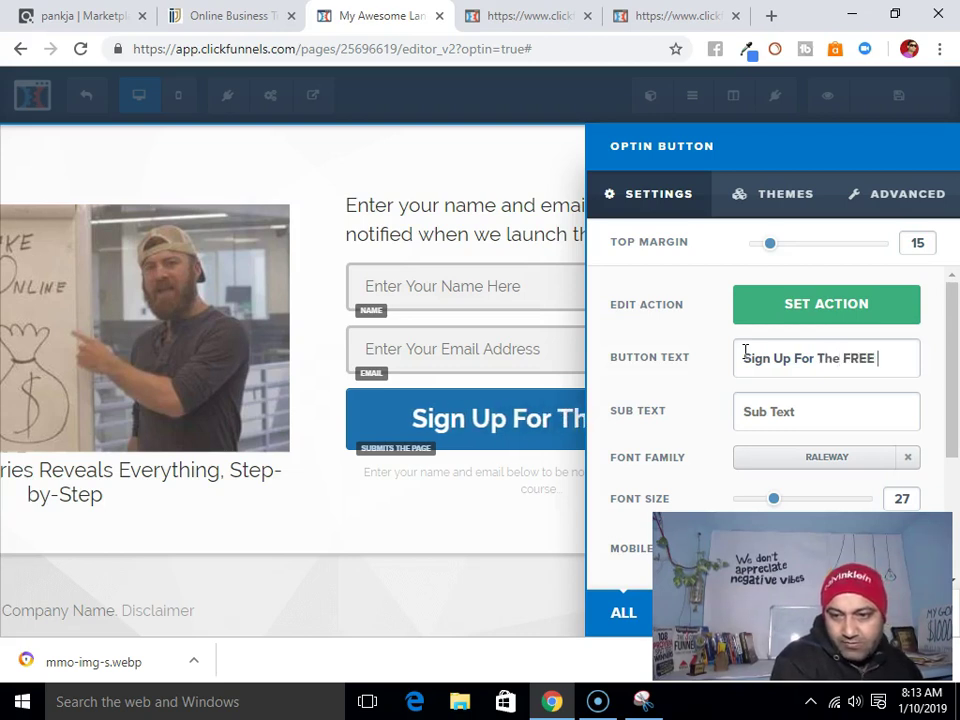
text( TRa)
key(BackSpace)
key(BackSpace)
text(rai)
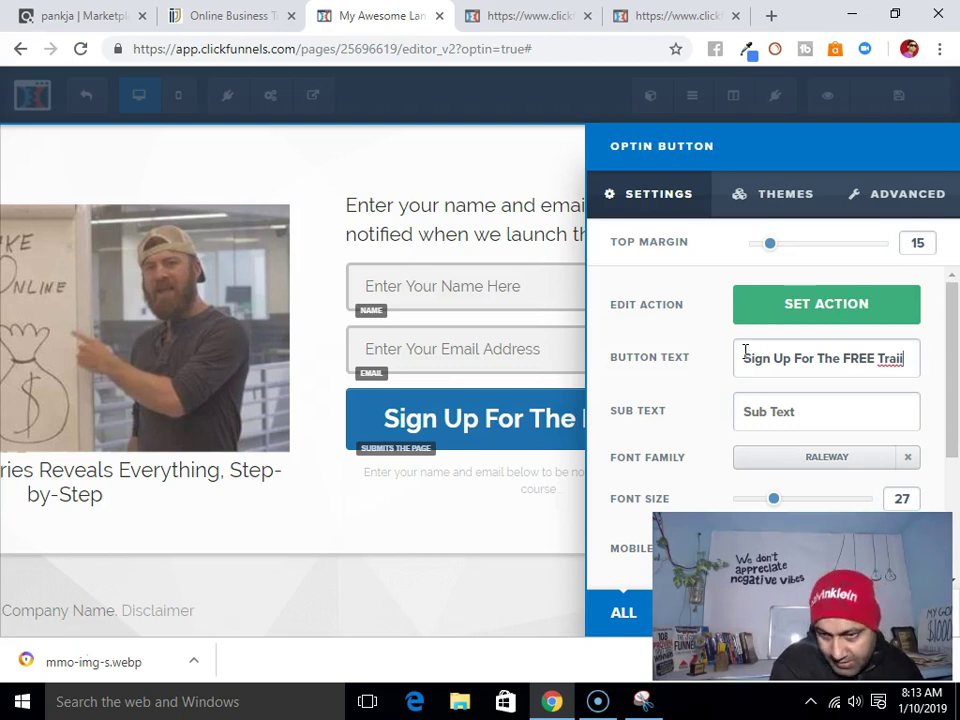
text(ning)
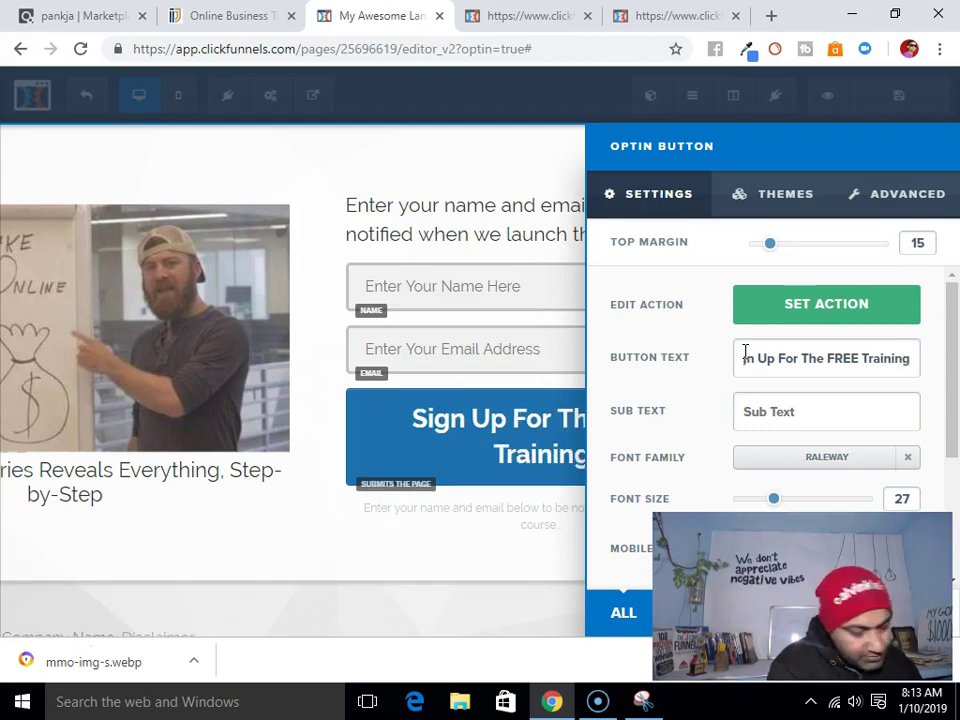
text(!)
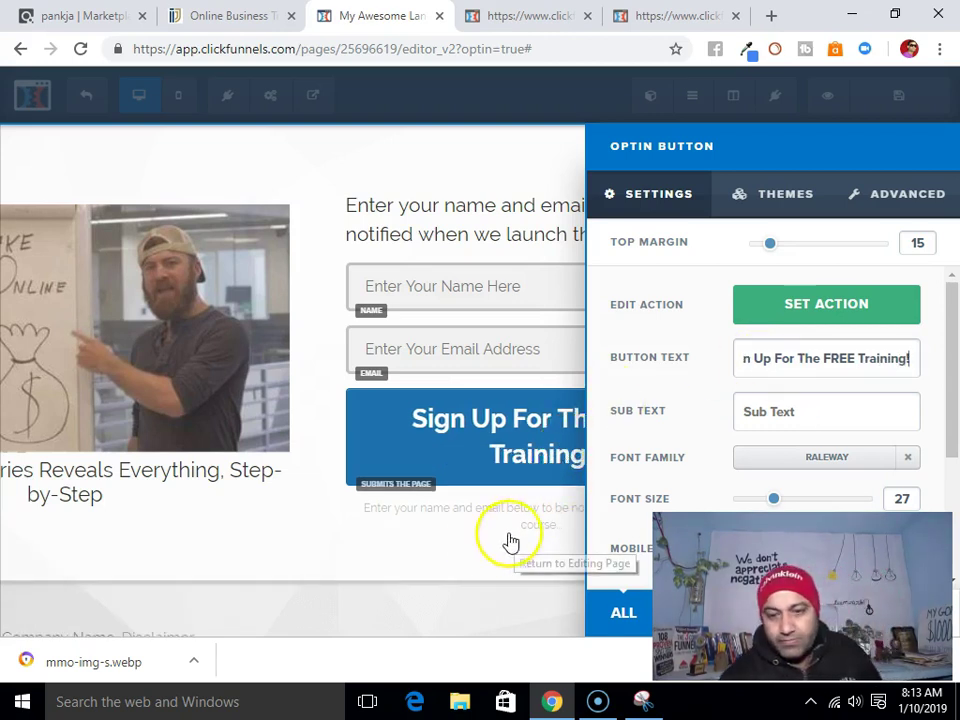
Set the font size of the "Sign Up For The FREE Training!" optin button text to 22
click(480, 551)
mouse_move(771, 454)
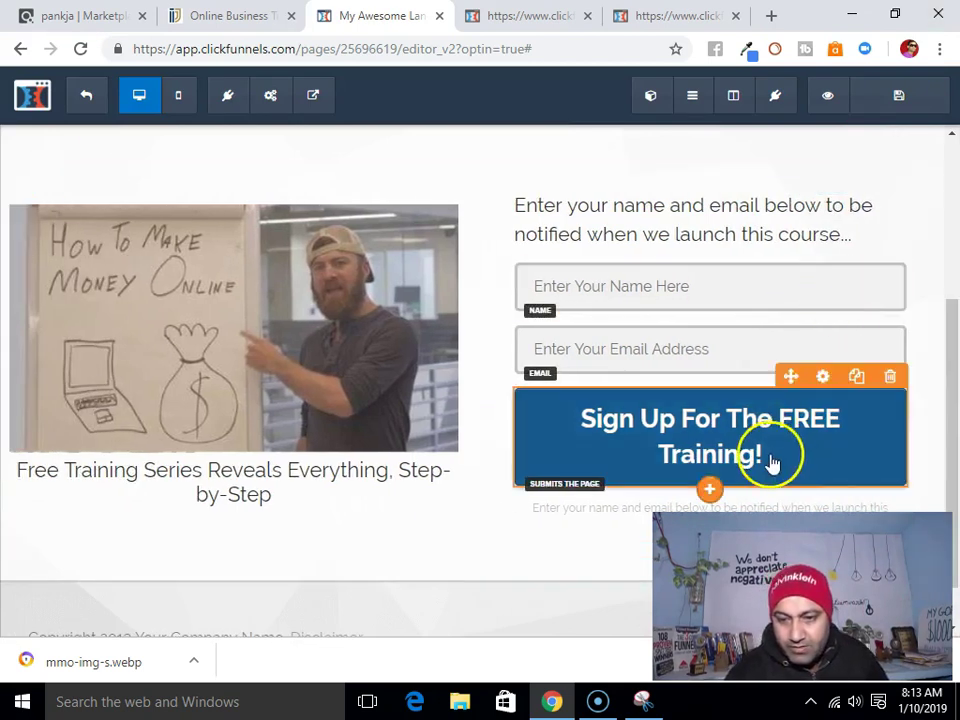
click(822, 380)
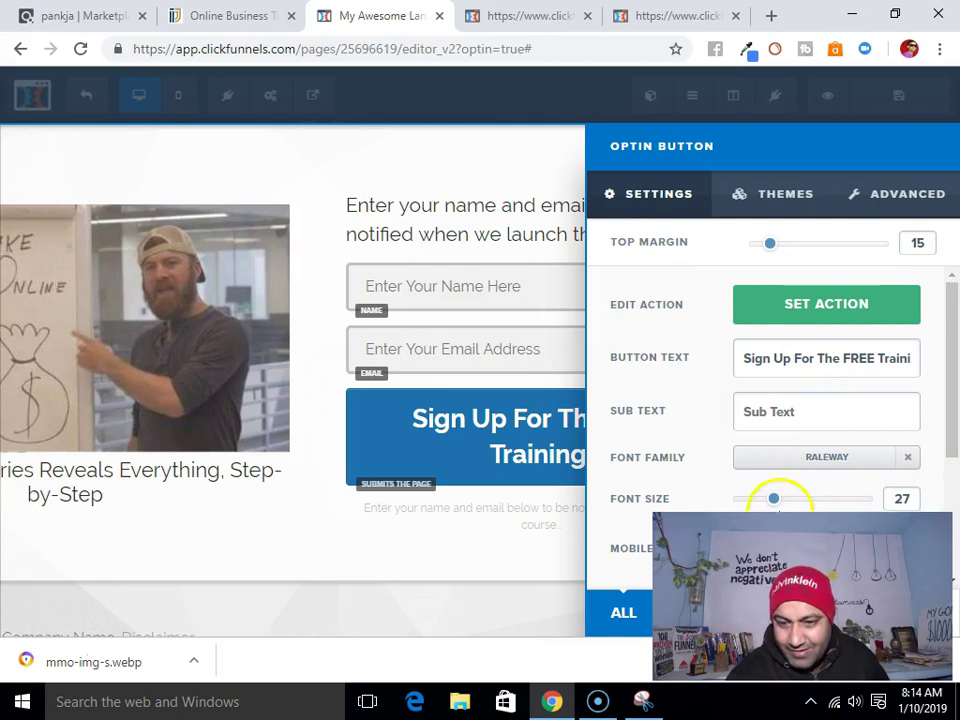
drag(776, 503, 762, 503)
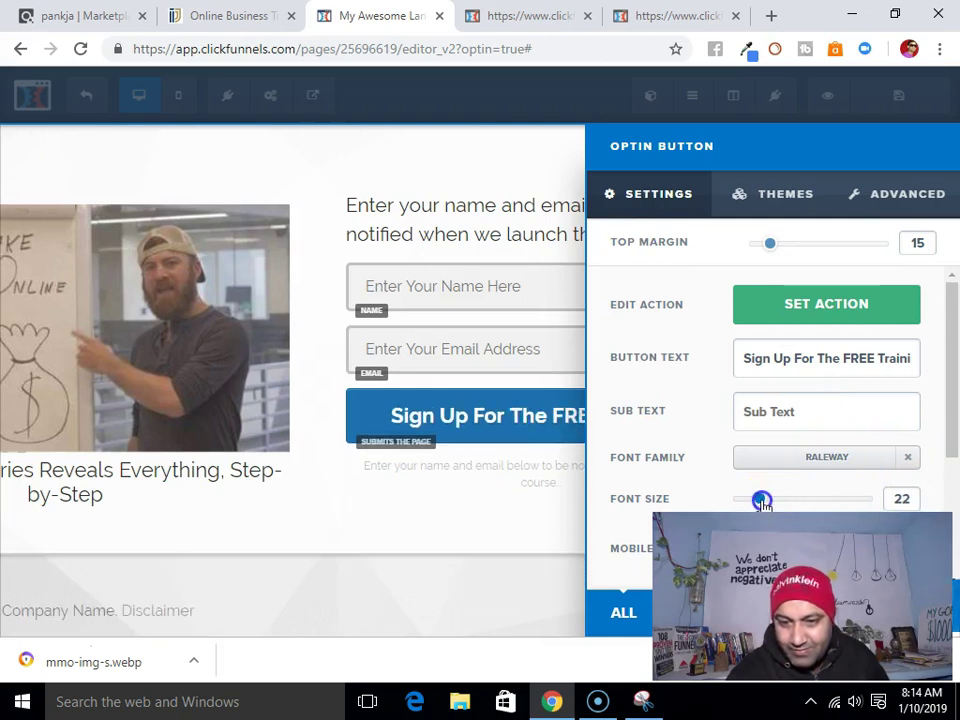
click(529, 520)
Change the optin button's background color to the red conversion color #e43b2c
mouse_move(707, 422)
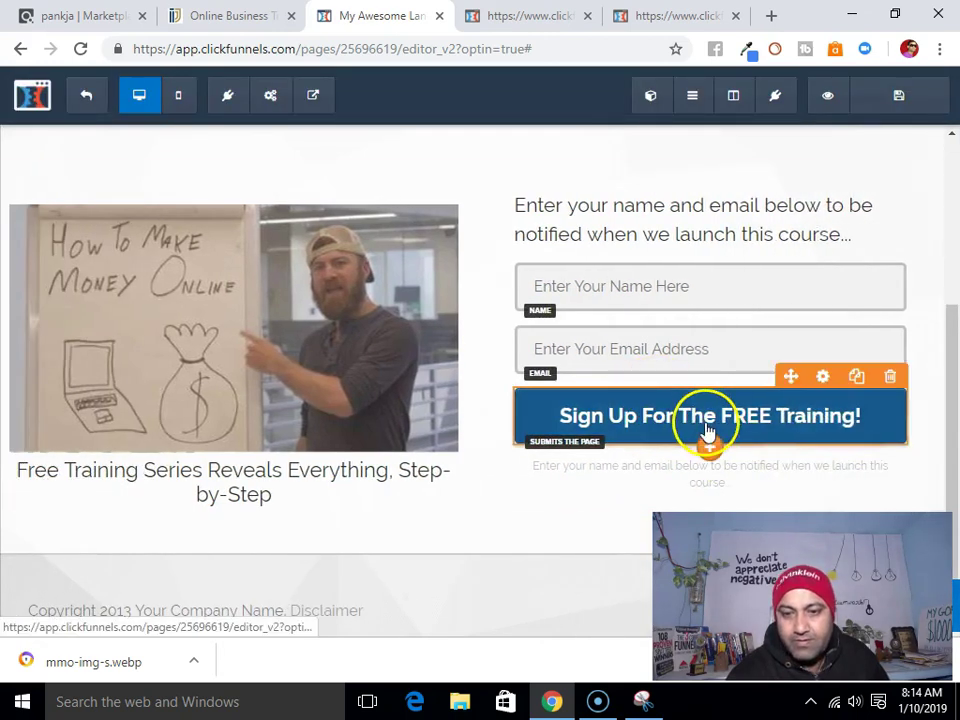
click(819, 378)
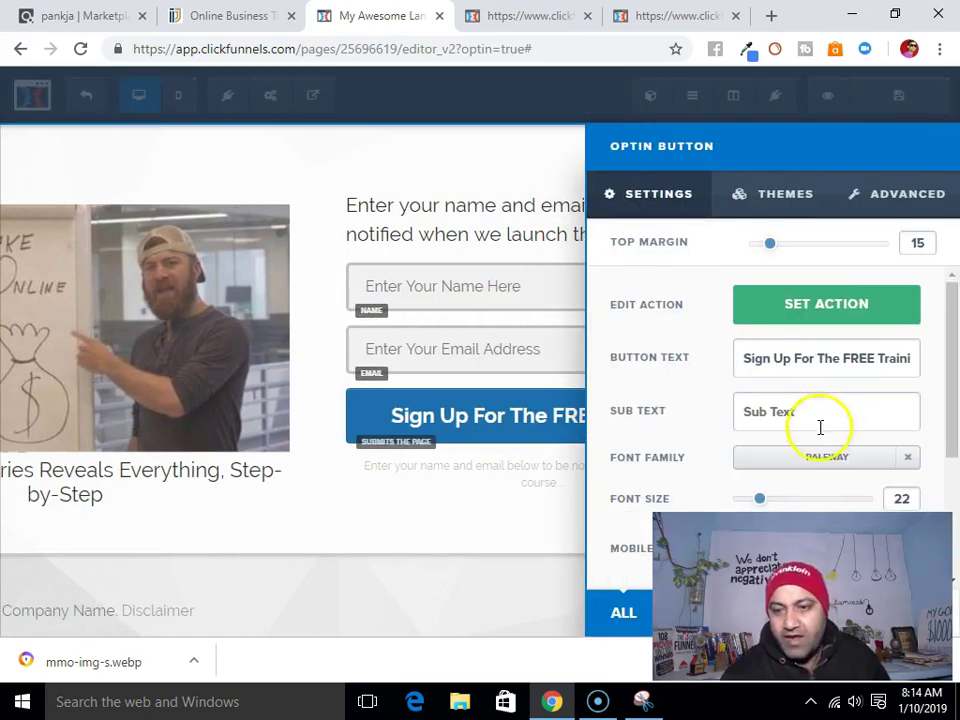
scroll(818, 426, down, 3)
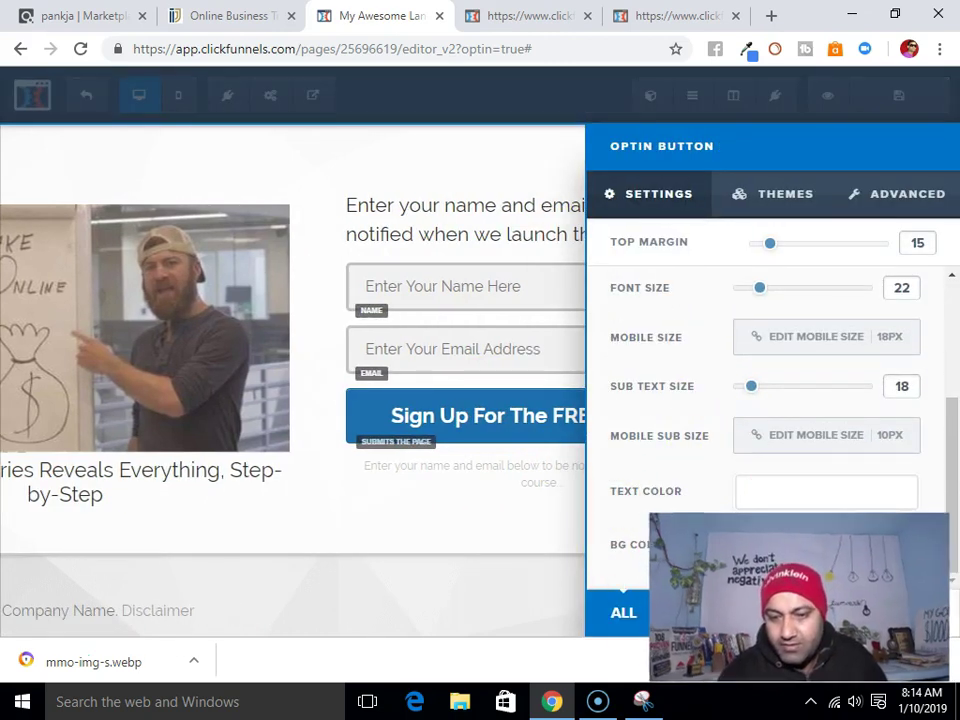
click(826, 545)
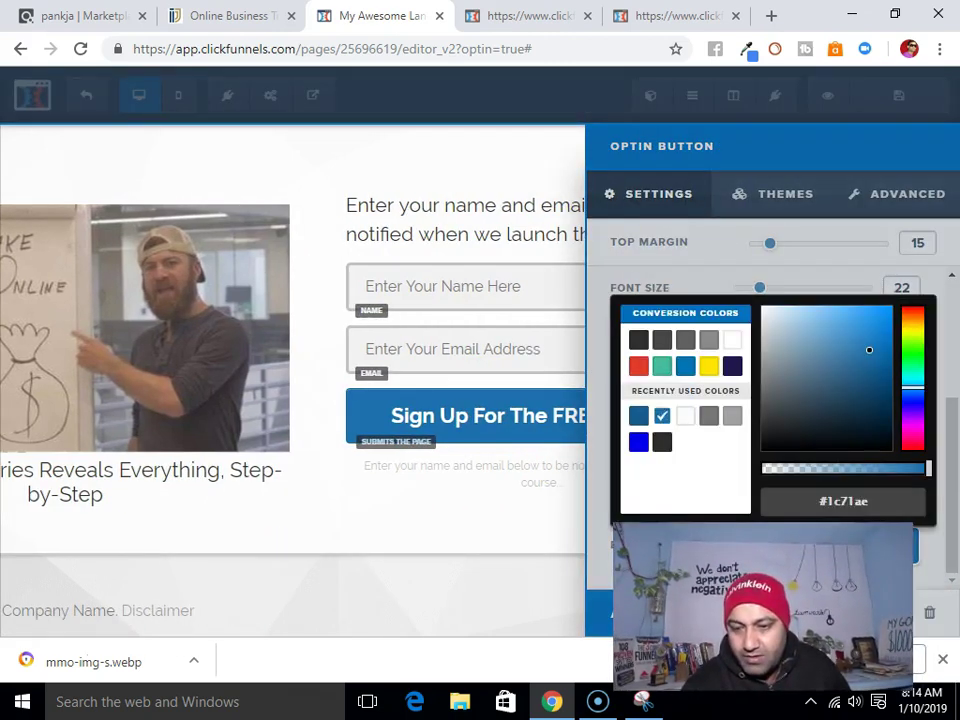
click(638, 366)
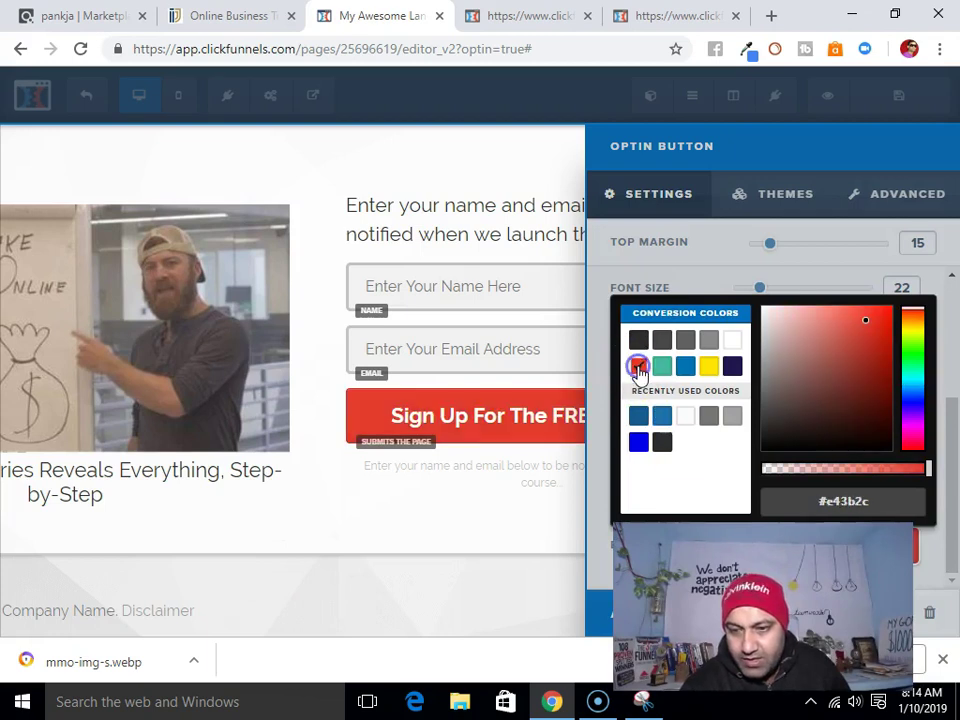
click(508, 474)
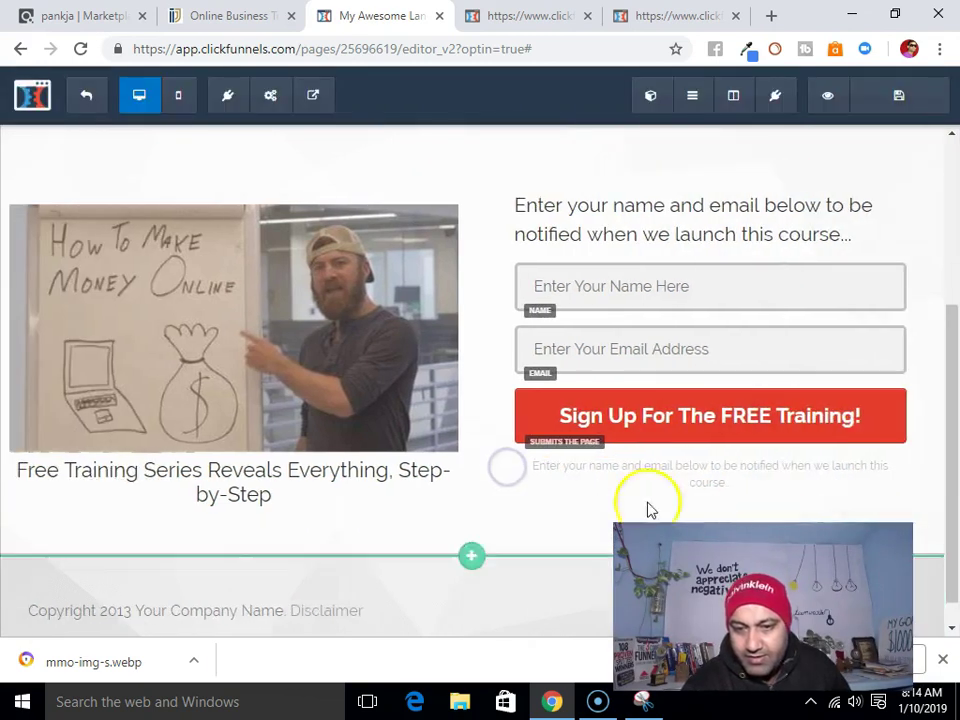
Change the footer copyright text to "Copyright 2019 Whatever I Know." and clear the URL of its Disclaimer link
scroll(229, 375, up, 4)
scroll(393, 383, down, 3)
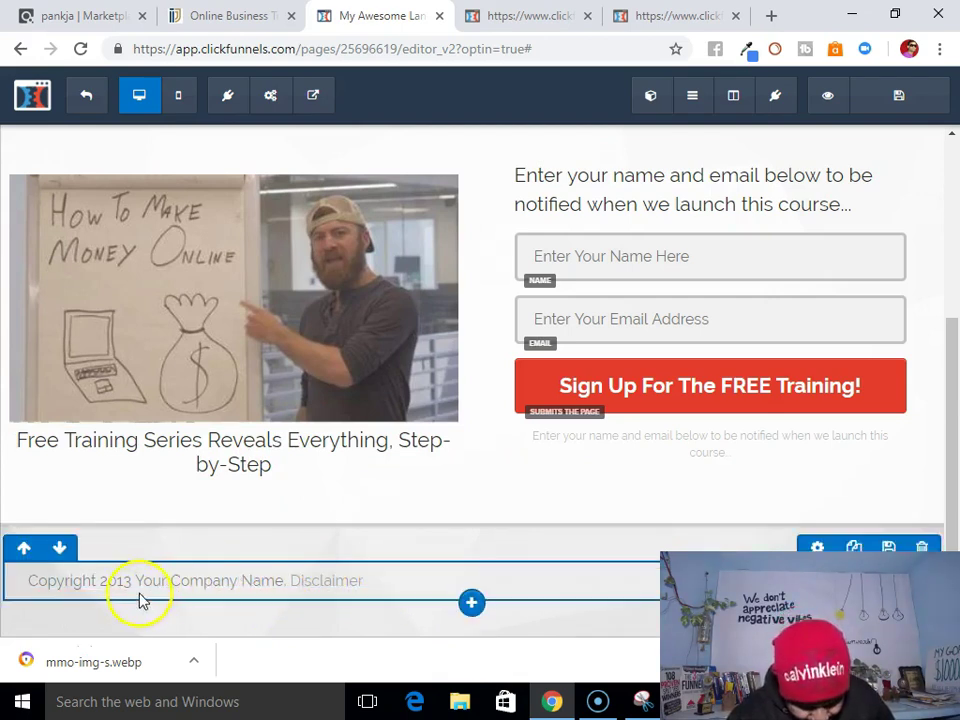
click(282, 585)
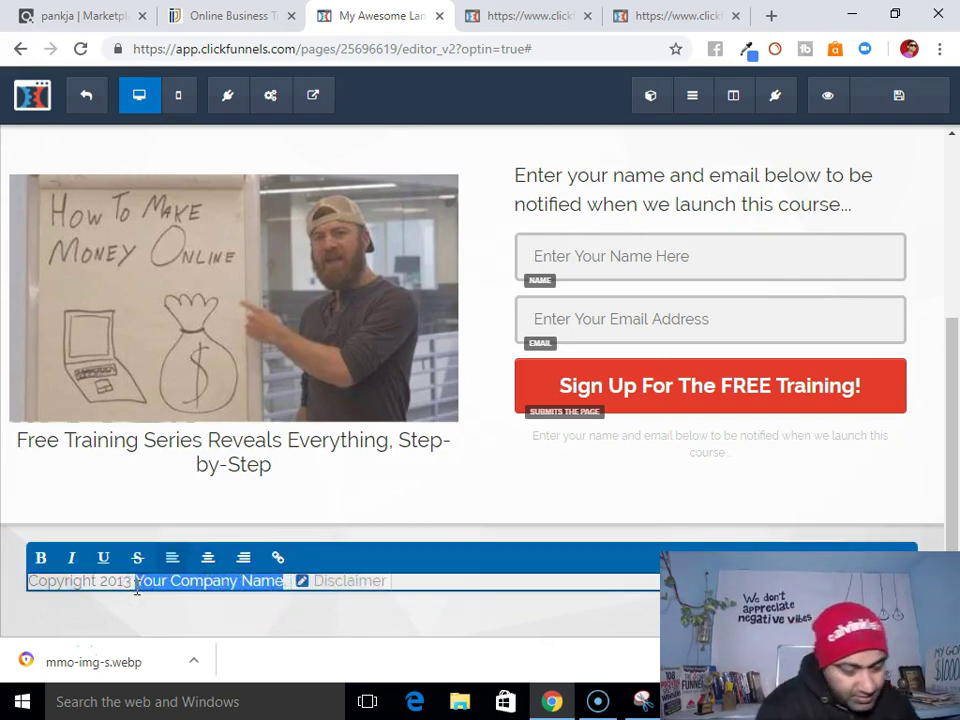
text(M)
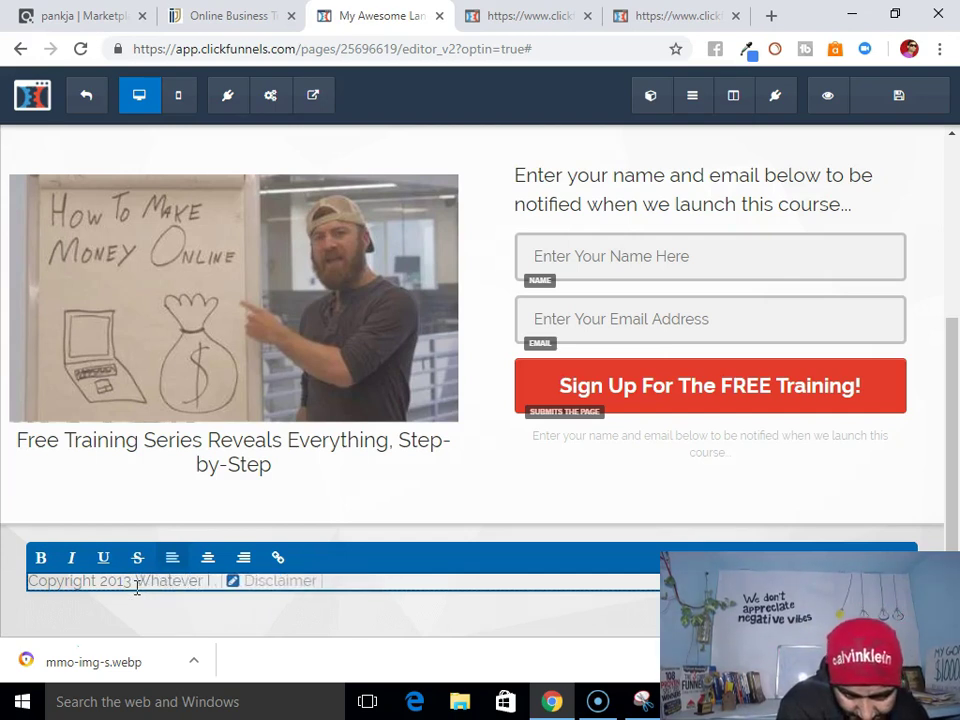
click(182, 596)
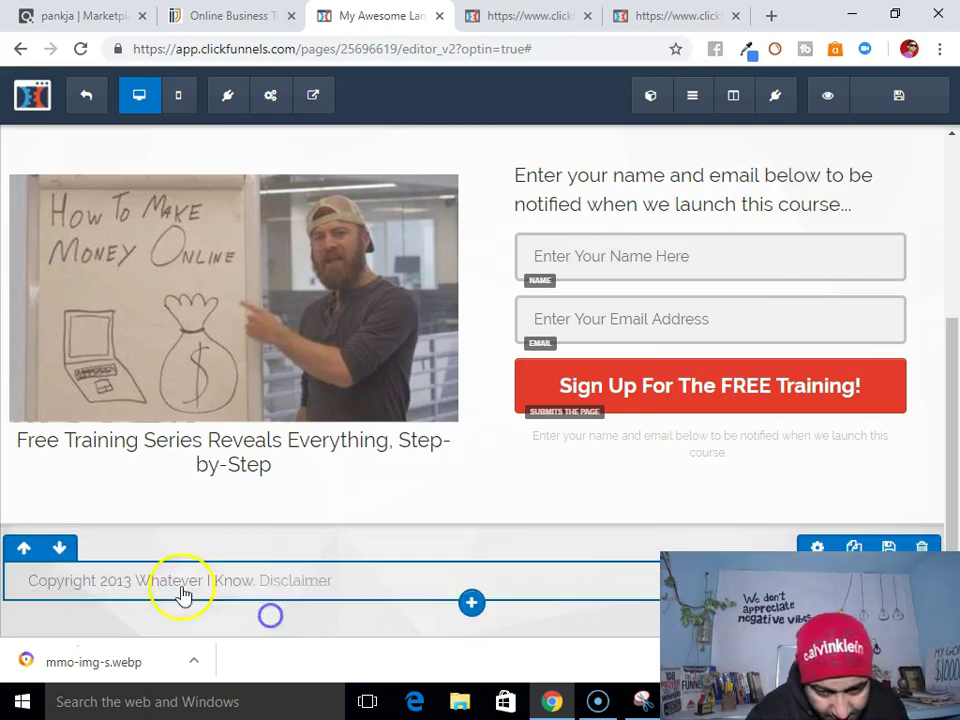
click(130, 582)
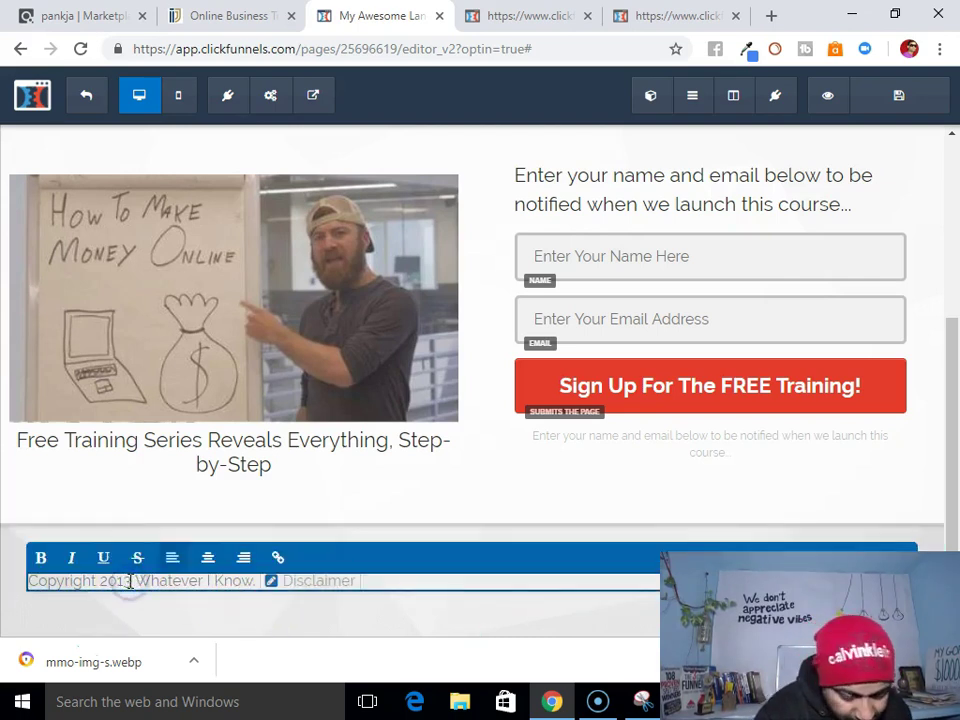
key(BackSpace)
text(9)
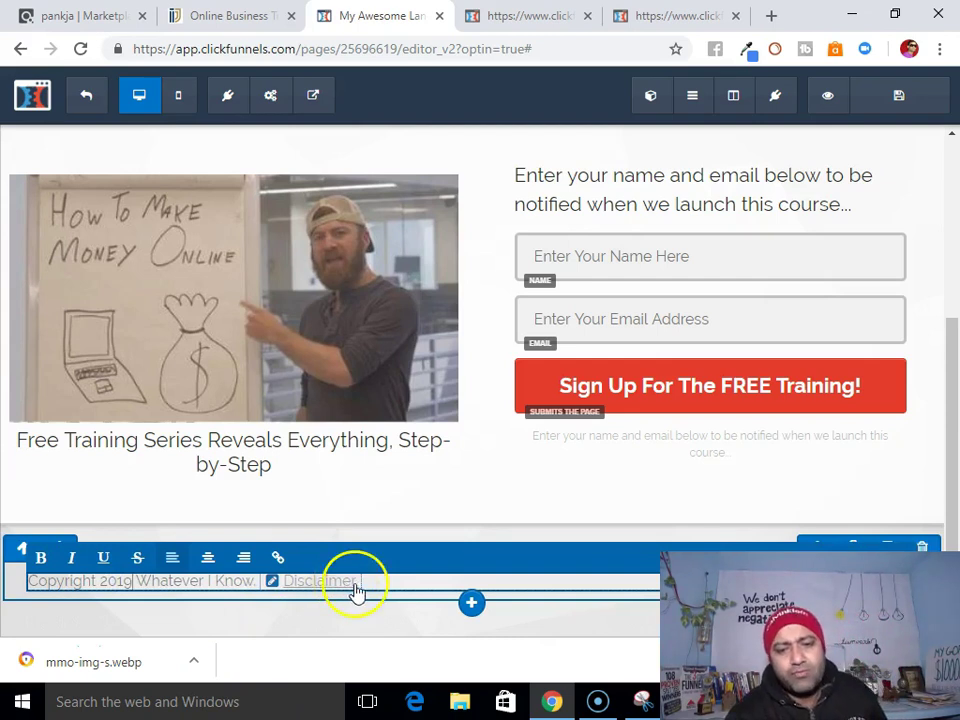
click(274, 583)
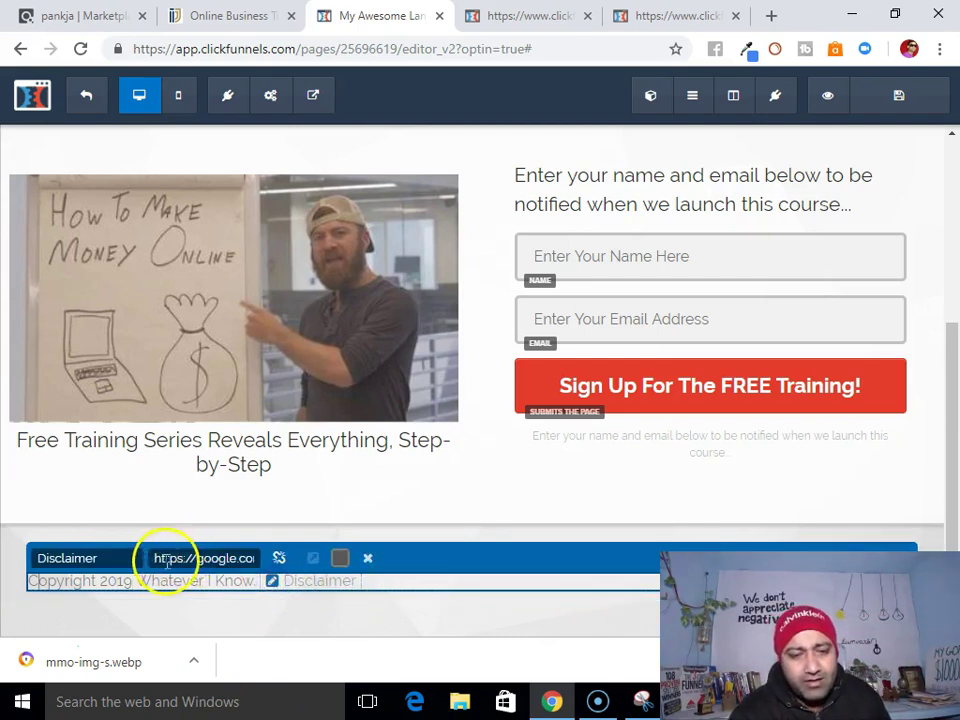
drag(156, 563, 305, 580)
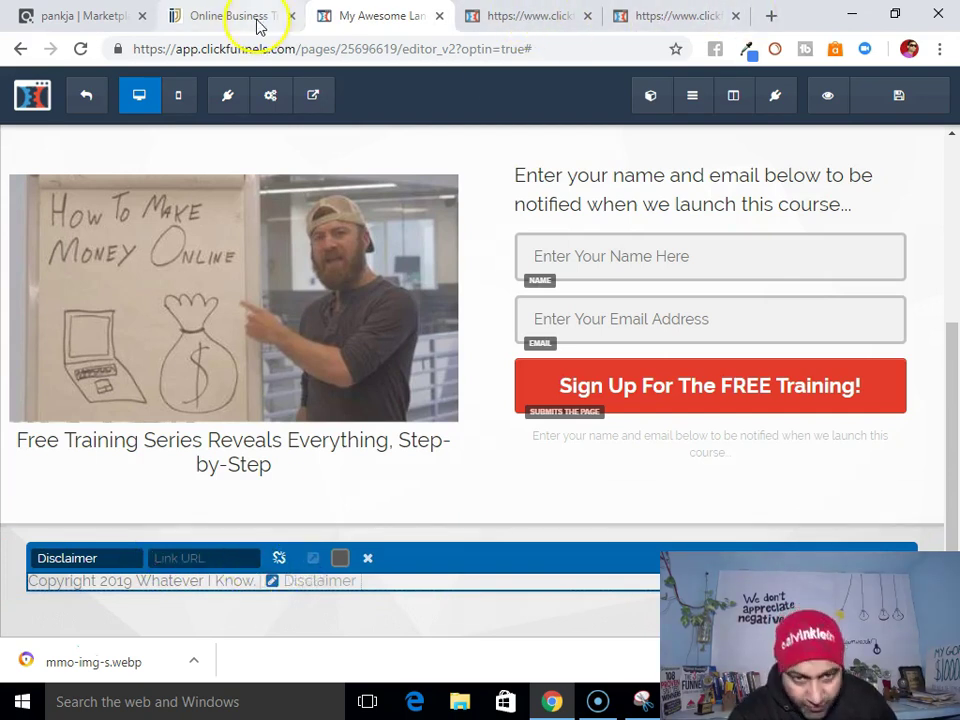
Copy the address of the affiliate disclaimer page on whateveriknow.com and return to the ClickFunnels editor
click(771, 15)
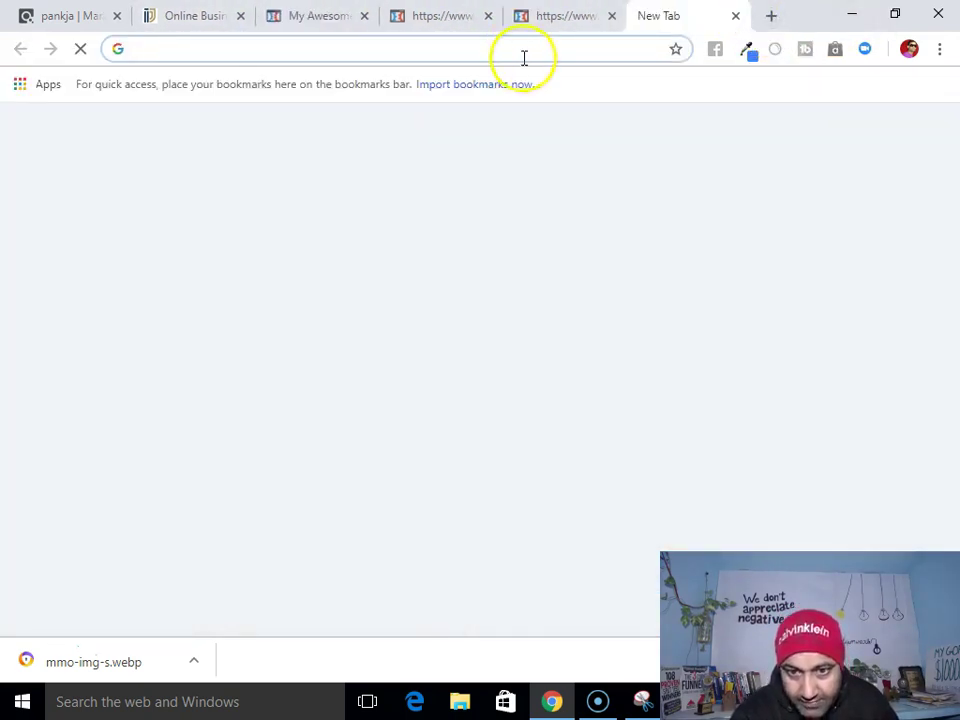
text(wha)
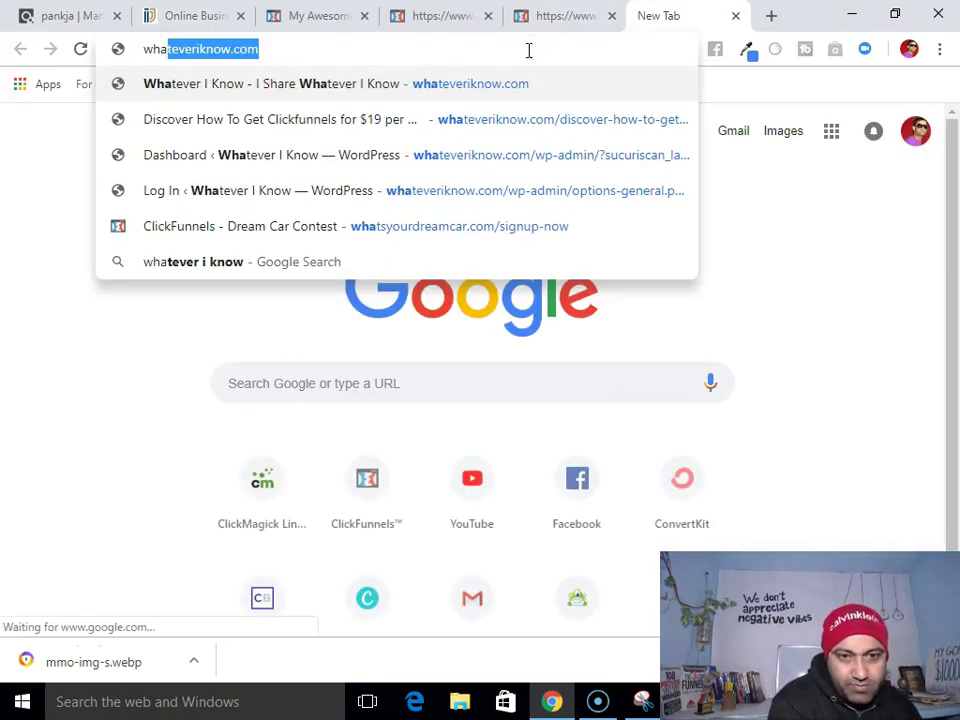
key(Return)
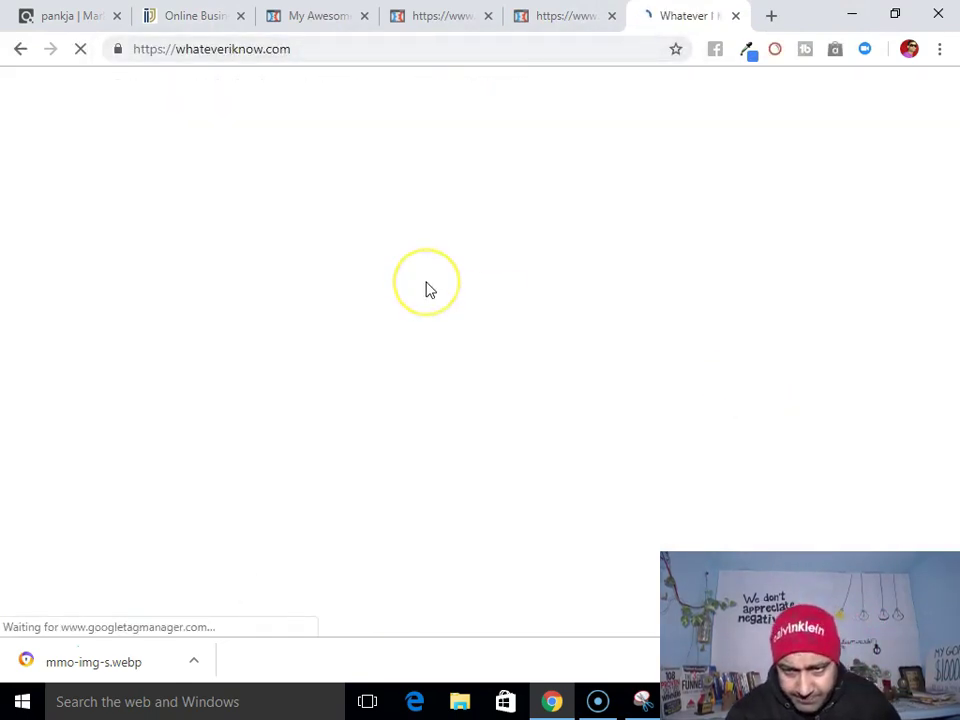
scroll(435, 315, down, 15)
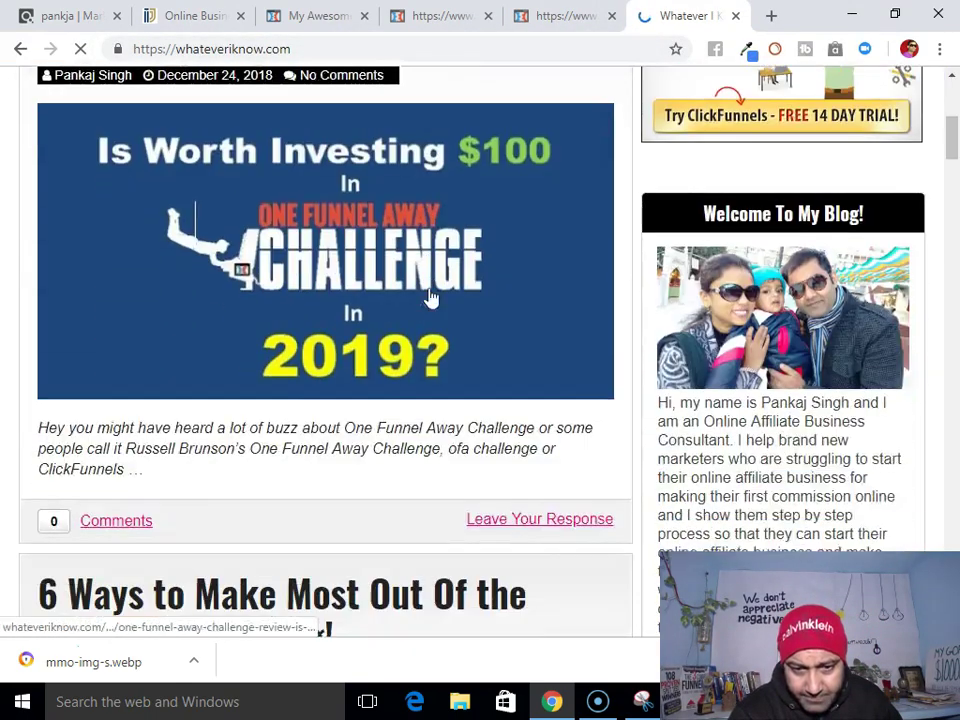
scroll(440, 325, down, 5)
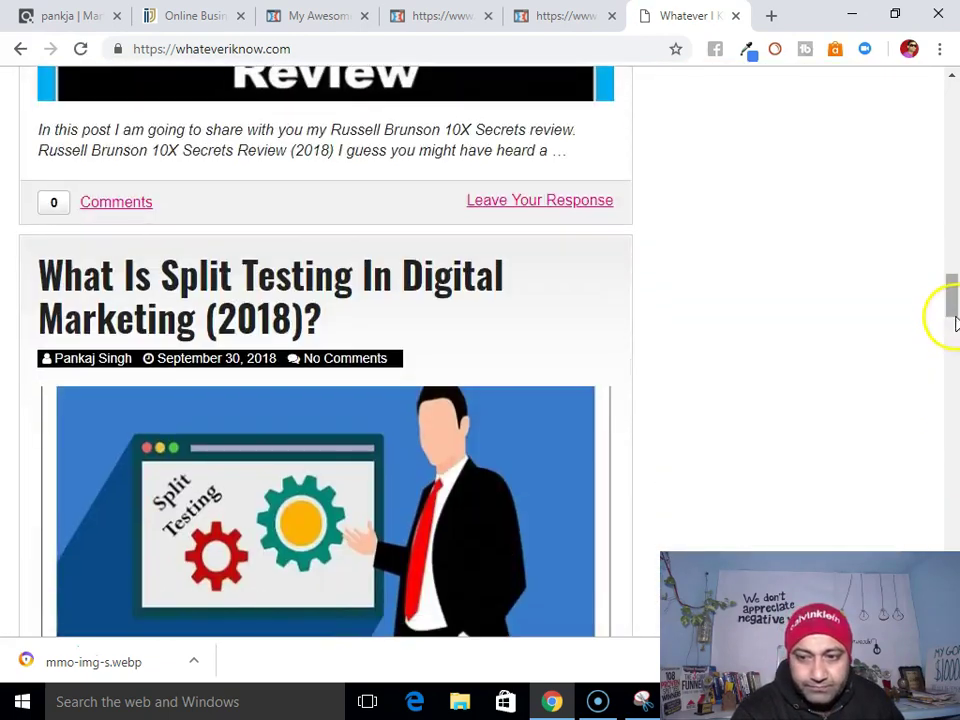
scroll(949, 508, down, 15)
click(550, 620)
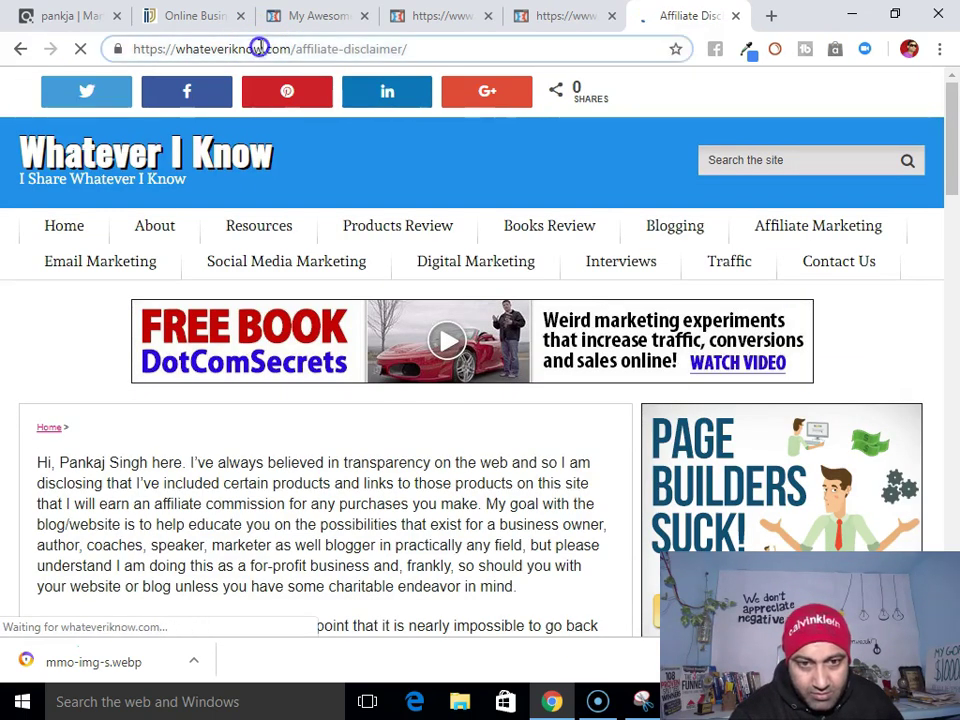
click(257, 47)
right_click(257, 47)
click(295, 116)
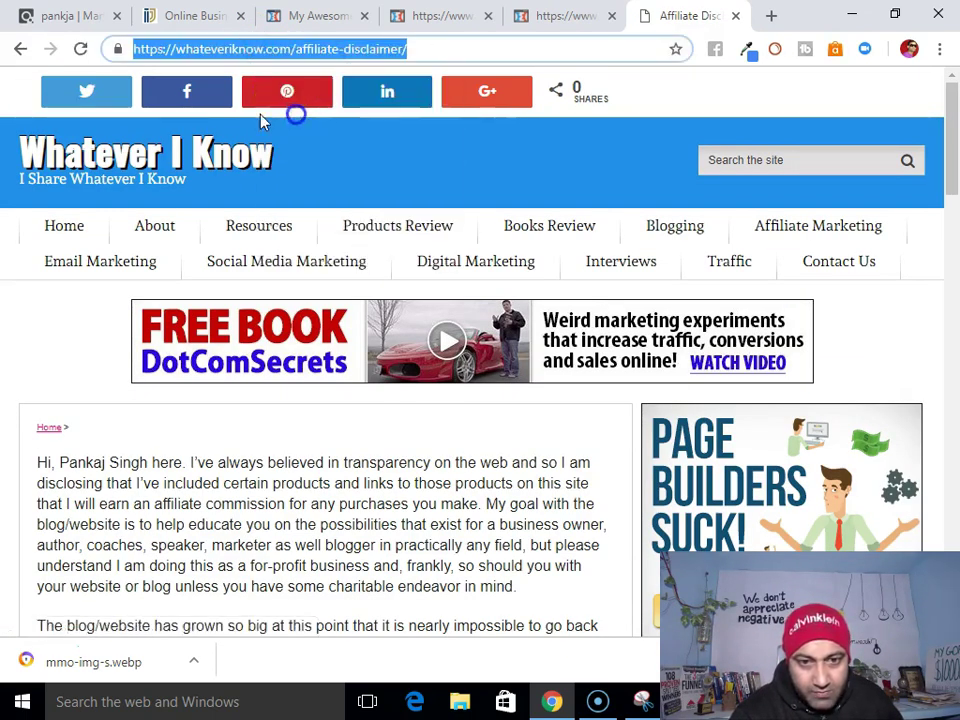
click(193, 16)
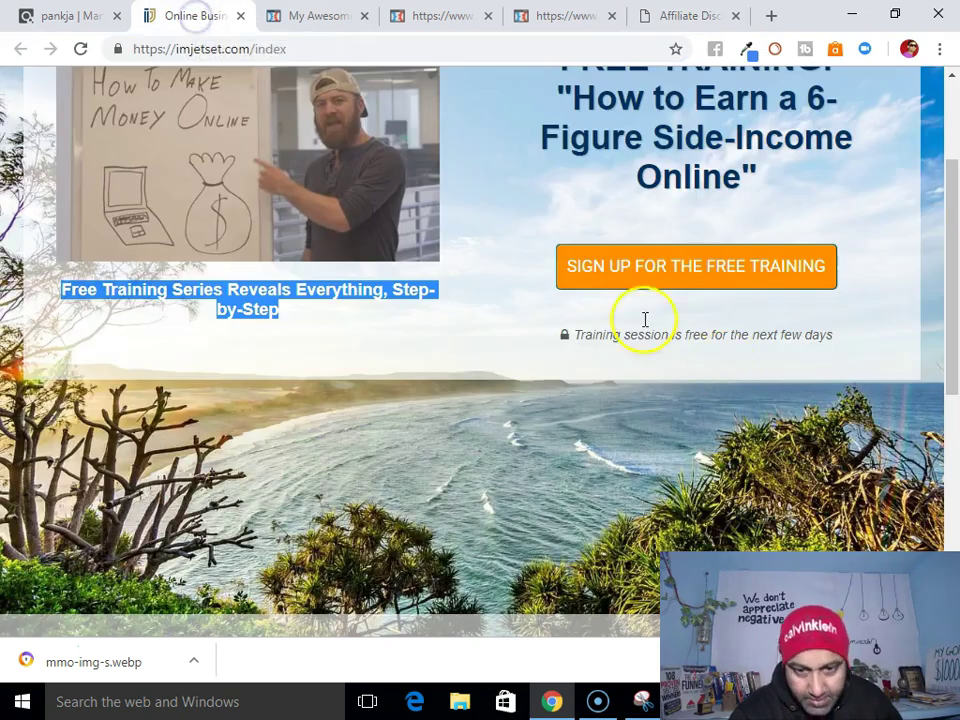
click(330, 20)
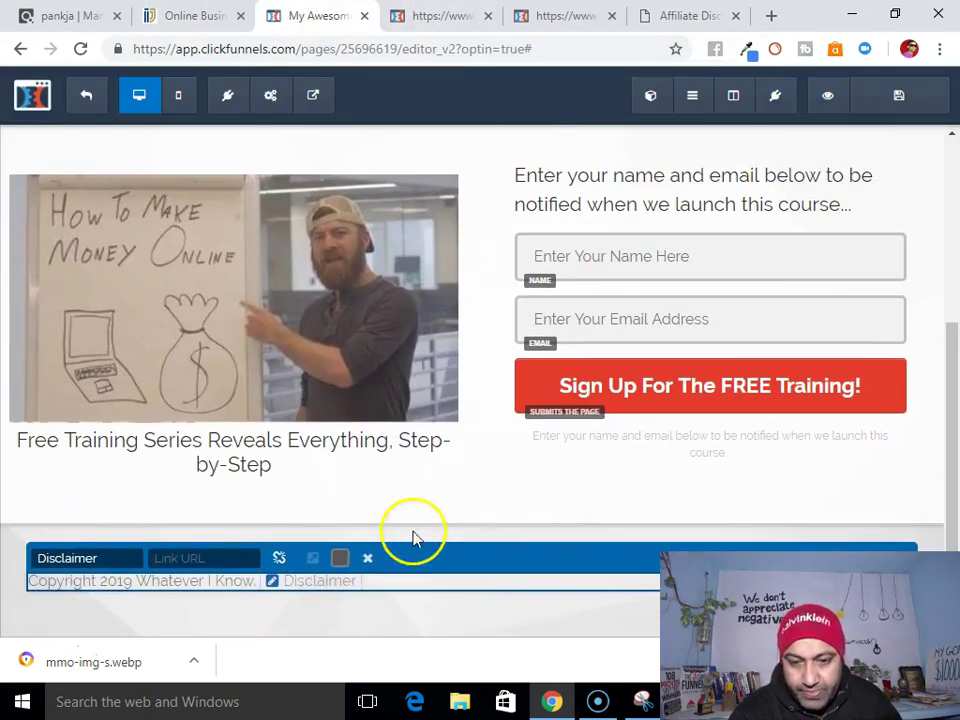
Try the copied affiliate disclaimer address as the URL of the footer's existing Disclaimer link, and remove that link
click(224, 561)
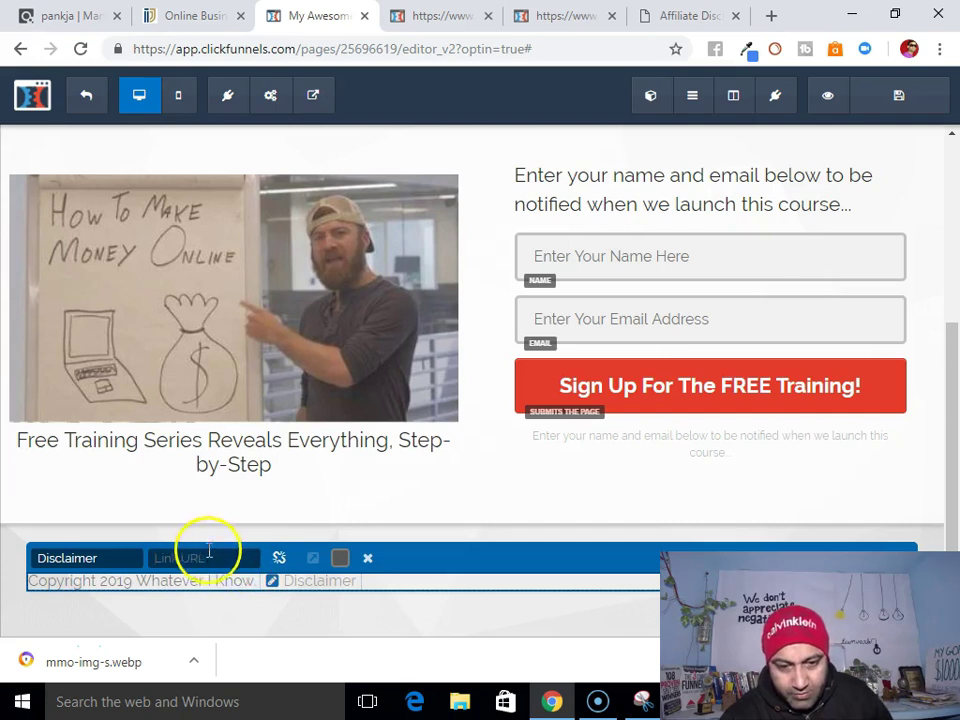
right_click(210, 558)
click(251, 407)
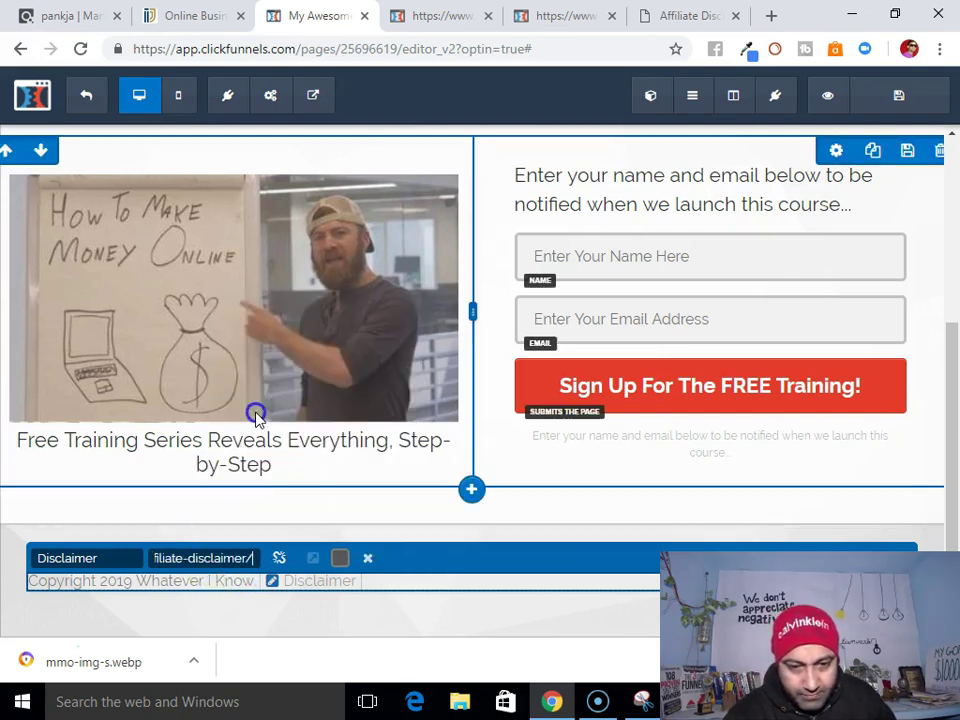
click(325, 513)
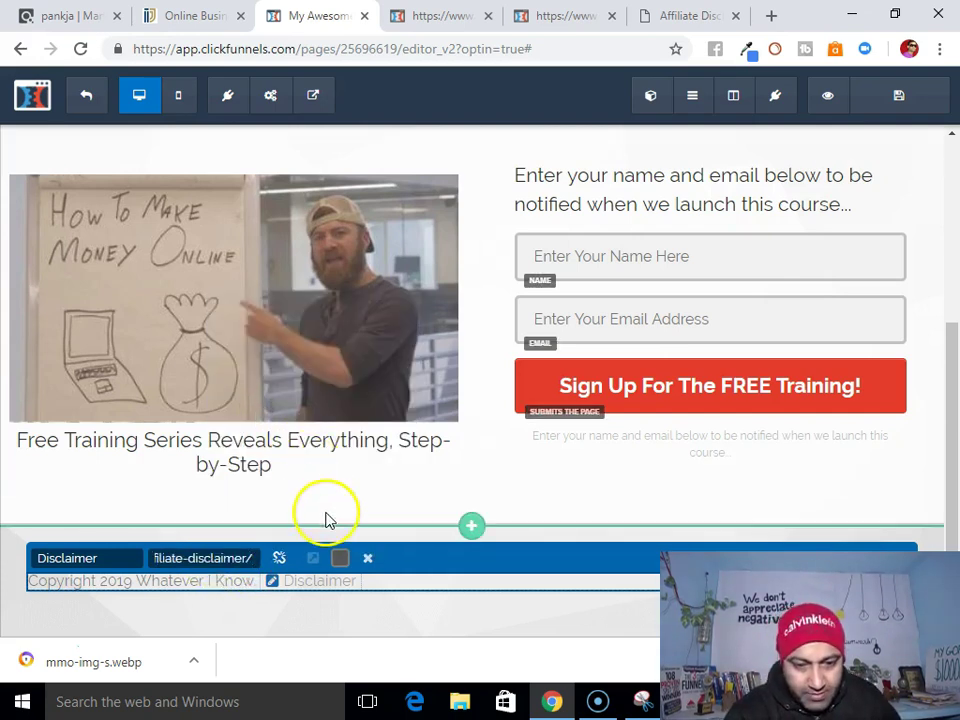
click(279, 559)
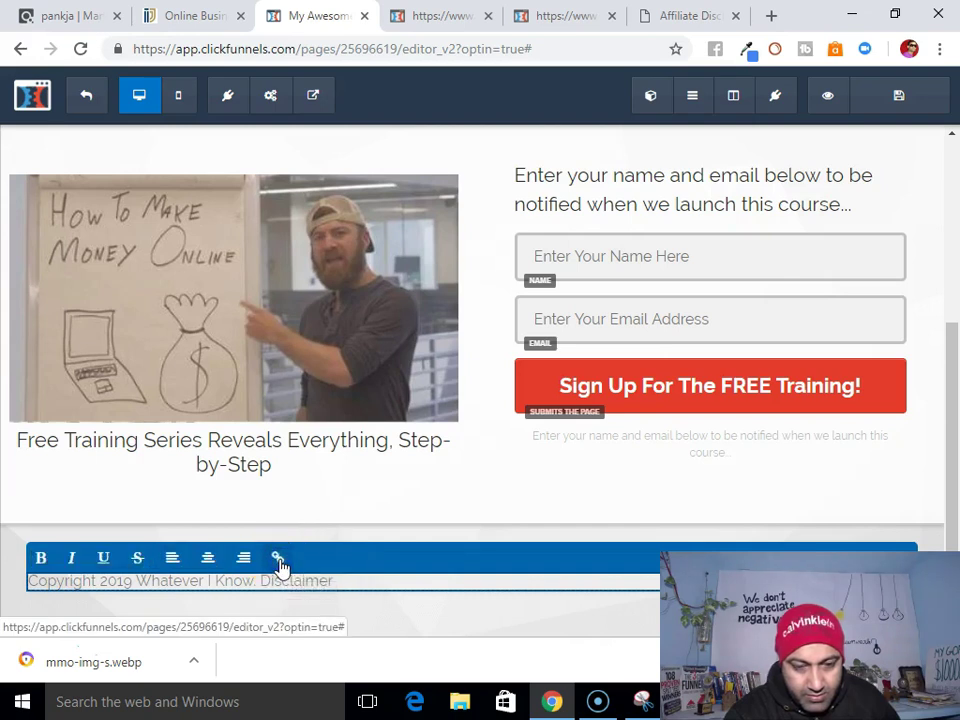
click(297, 580)
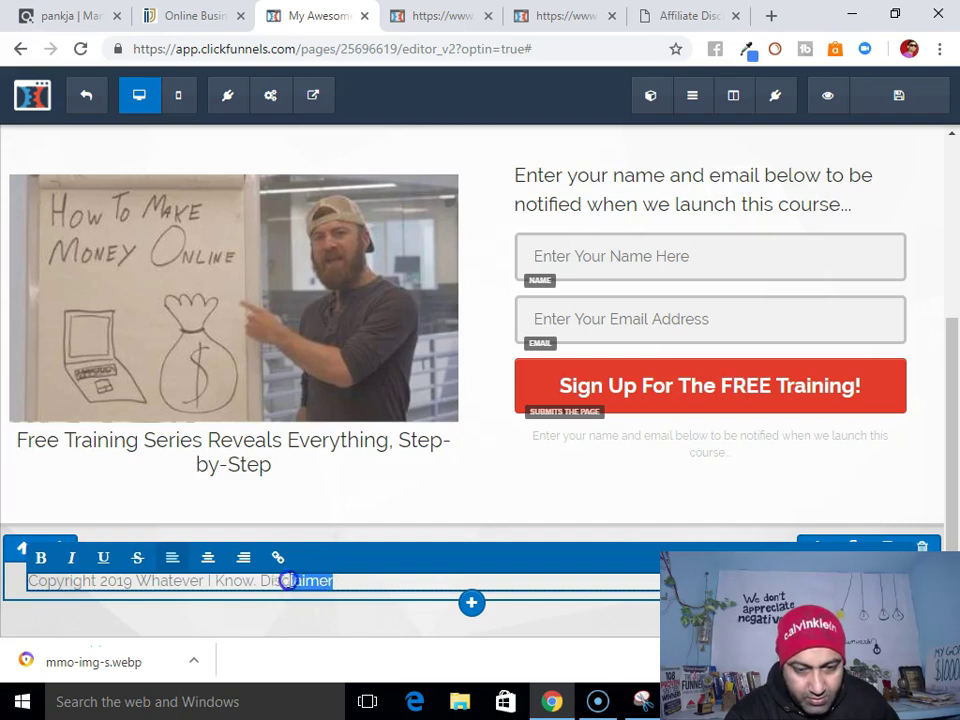
click(278, 558)
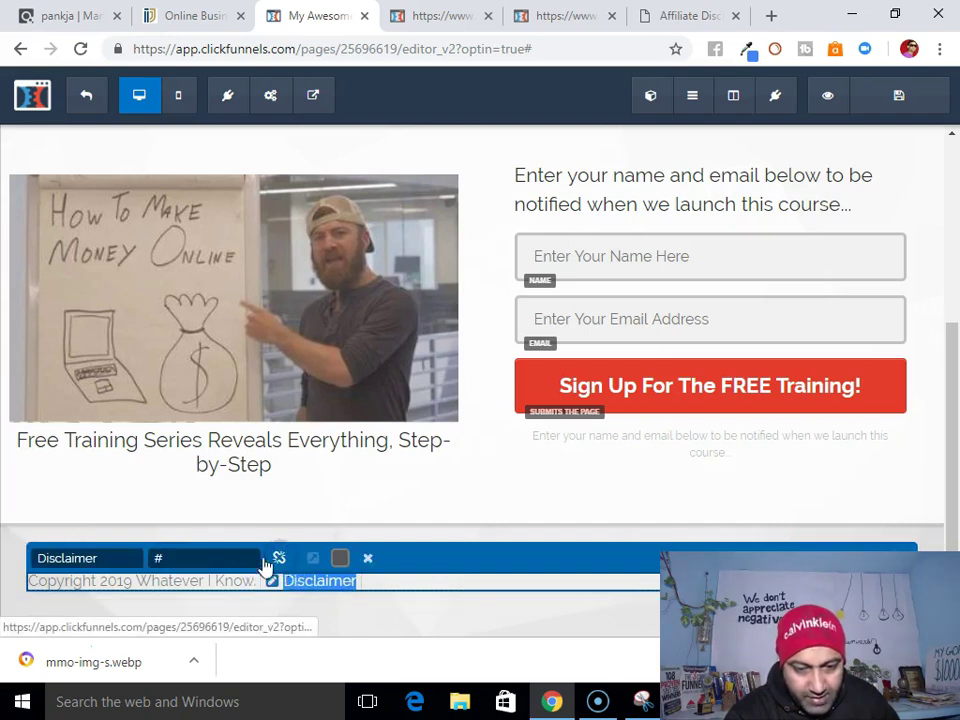
right_click(158, 556)
click(210, 349)
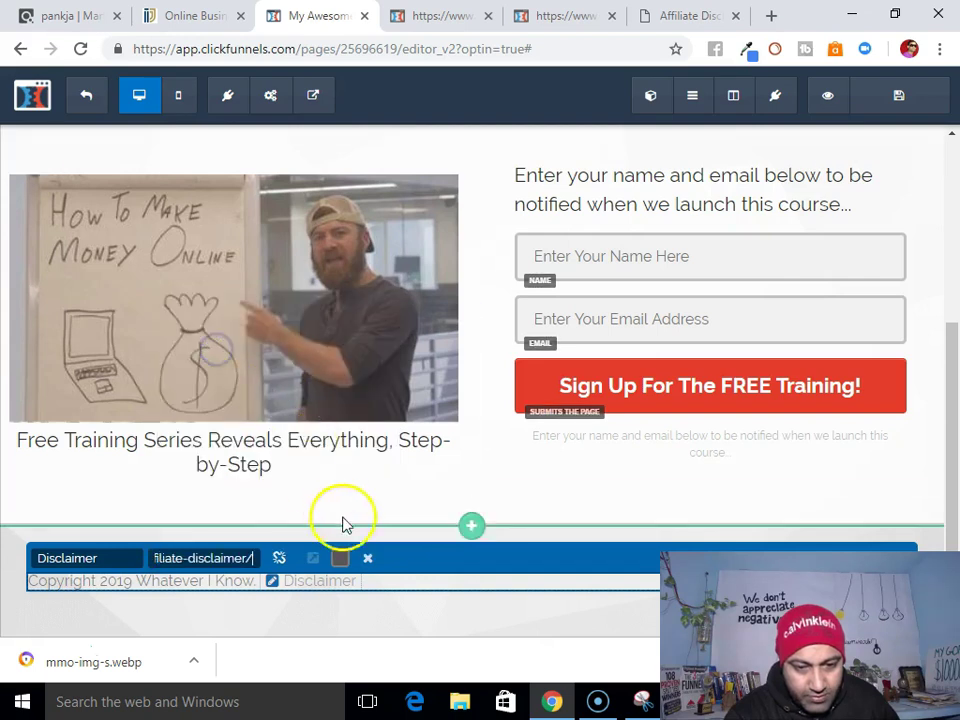
click(313, 566)
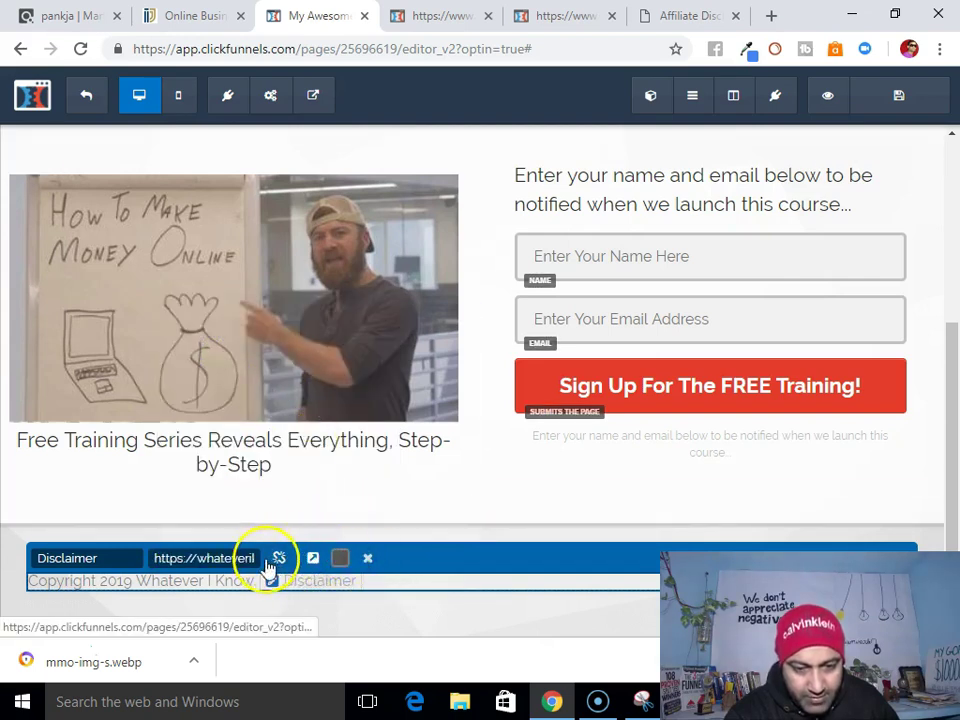
drag(155, 558, 322, 562)
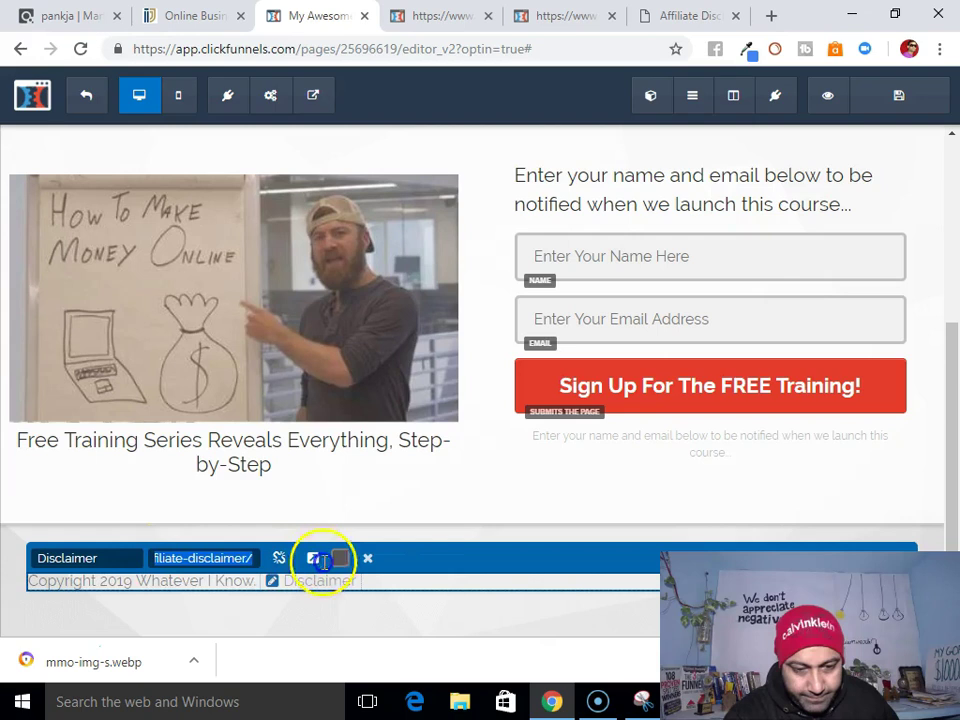
Finish editing the footer's Disclaimer link and delete the small grey text element below the sign-up button
click(258, 562)
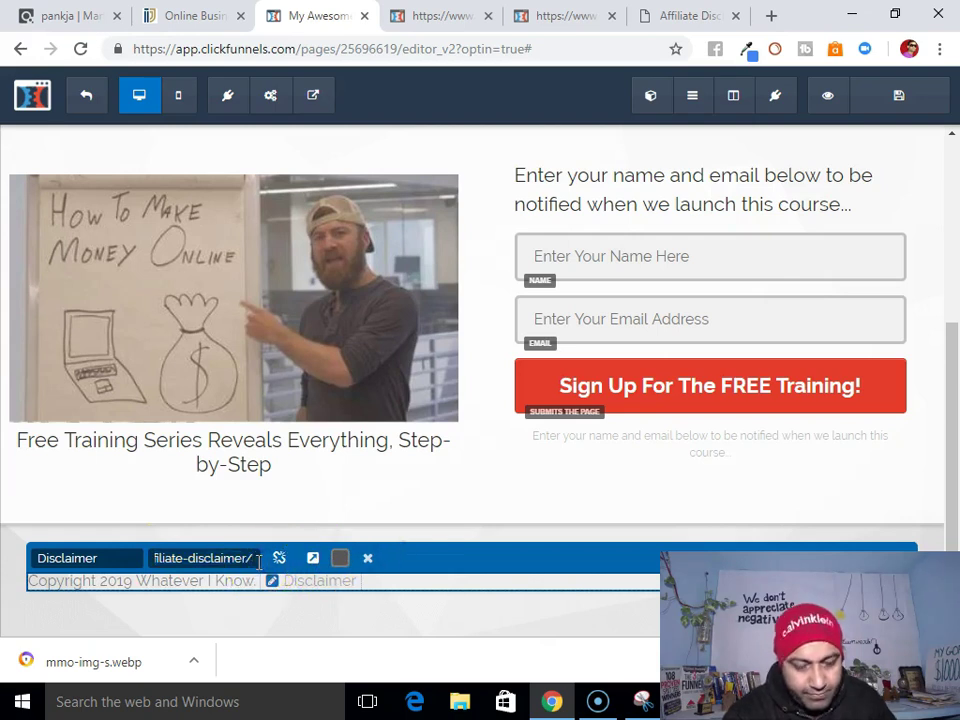
click(467, 497)
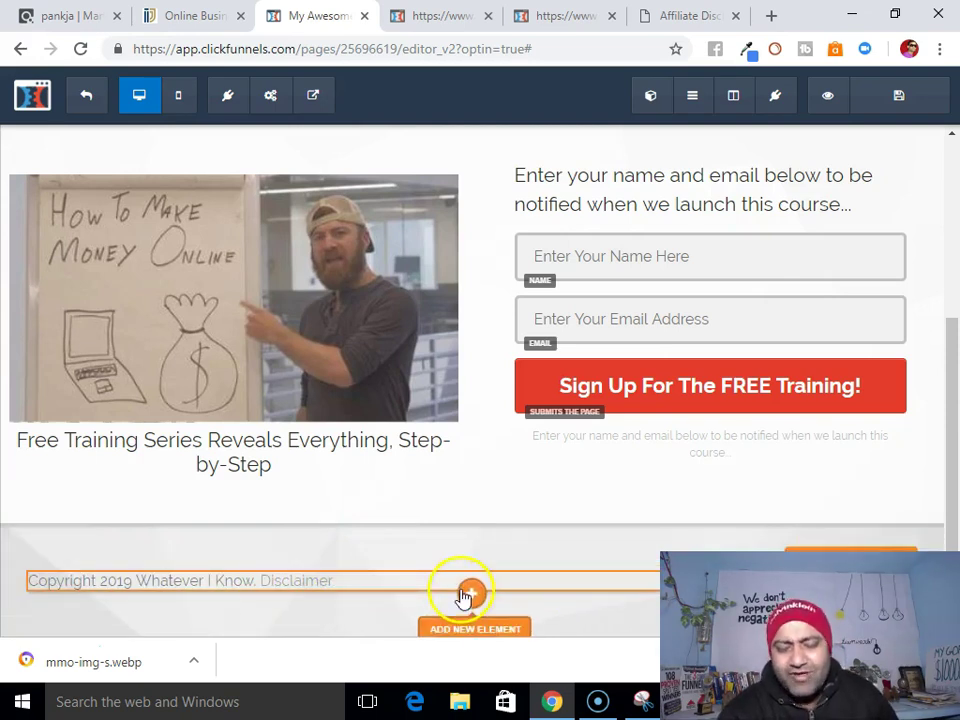
scroll(600, 600, up, 1)
scroll(558, 360, up, 2)
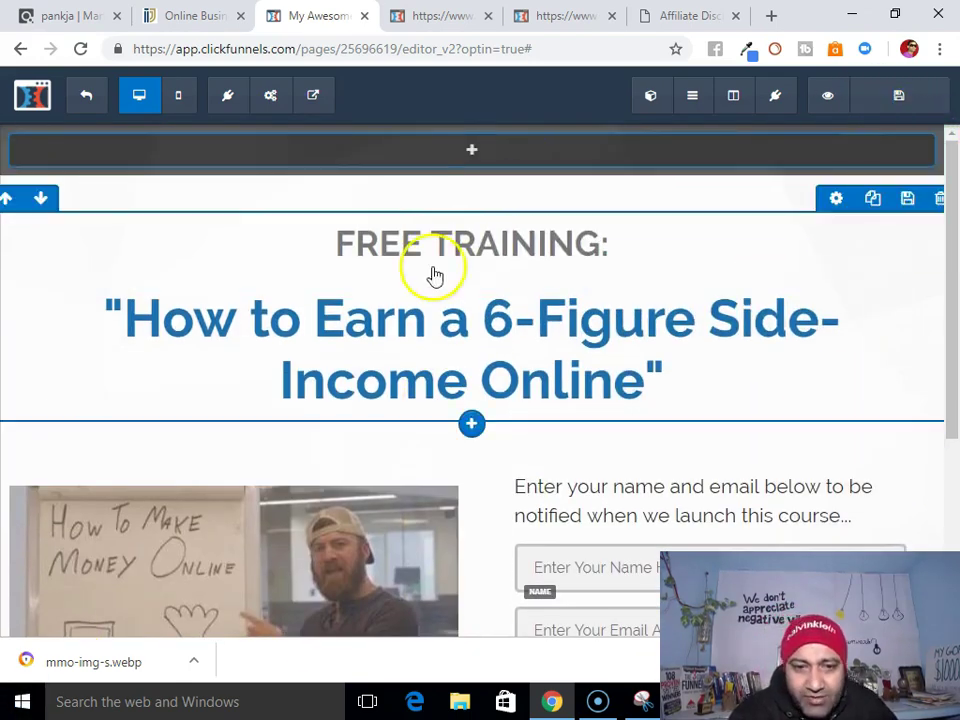
scroll(435, 330, down, 1)
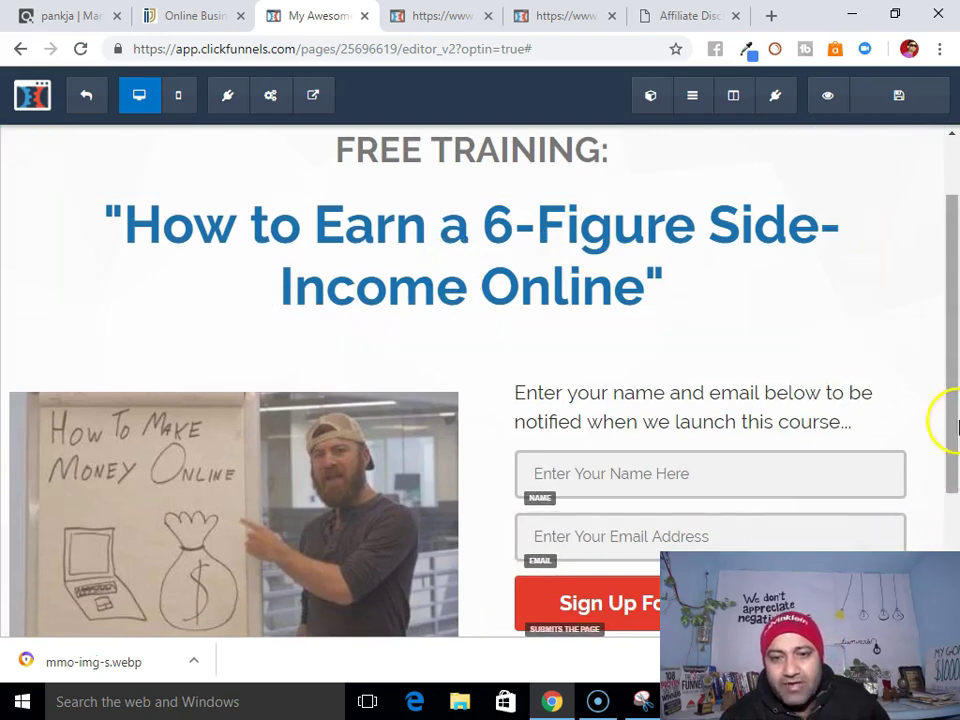
scroll(670, 465, down, 2)
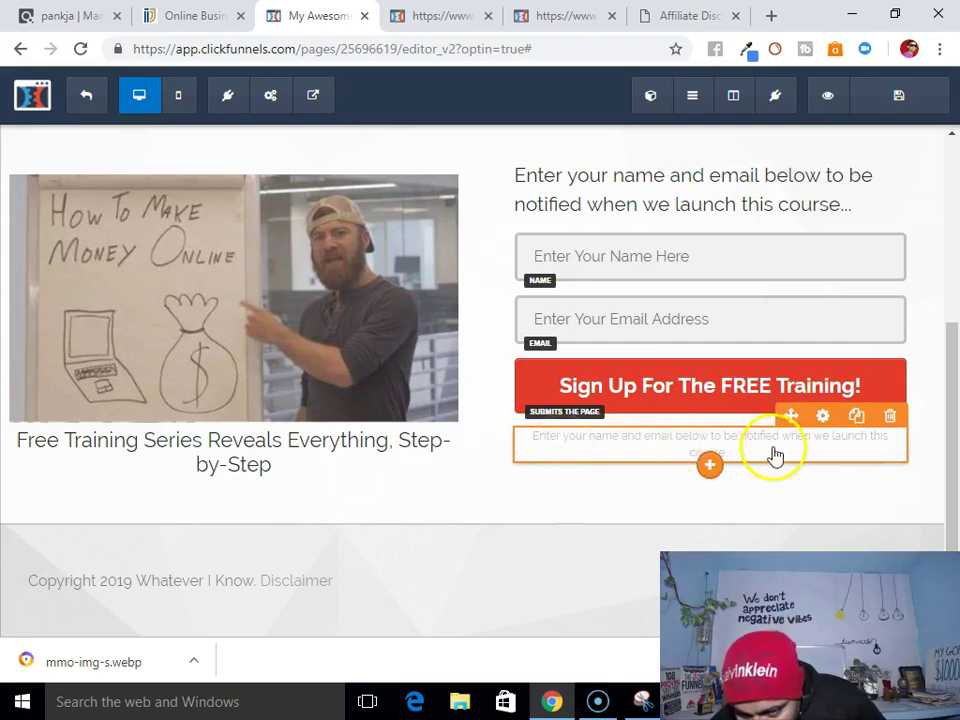
click(890, 418)
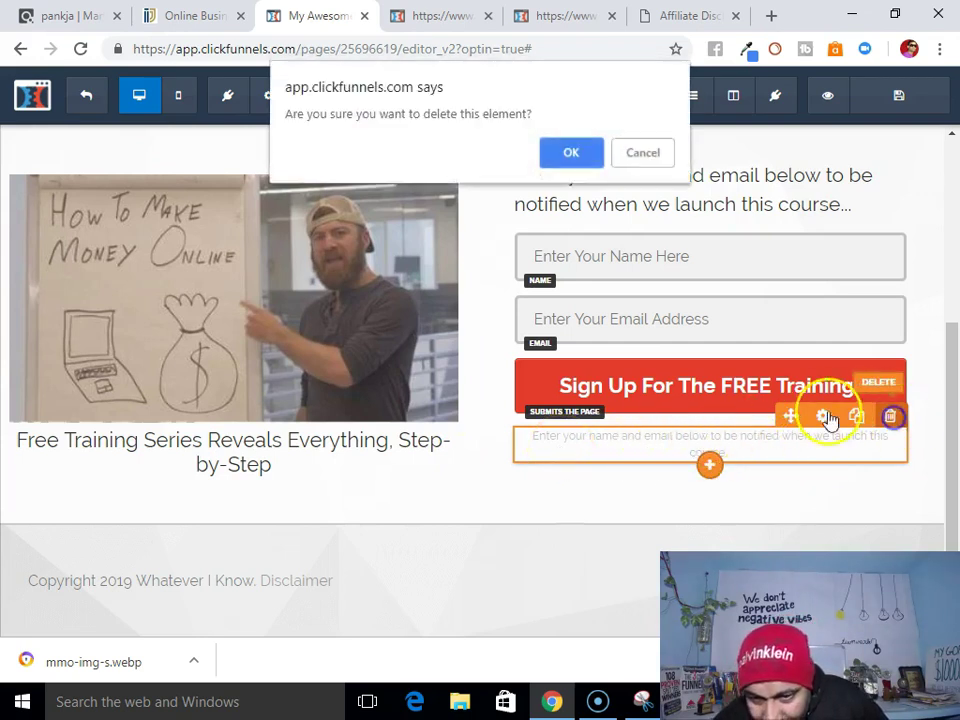
click(574, 154)
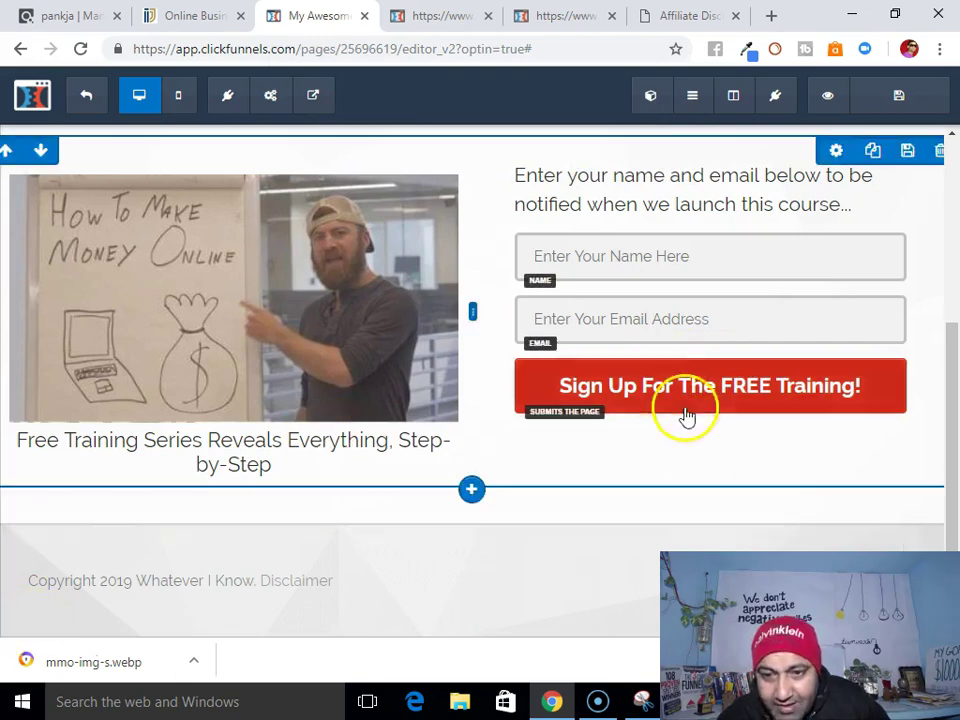
Copy the line "Training session is free for the next few days" from the imjetset.com sales page
scroll(686, 411, up, 2)
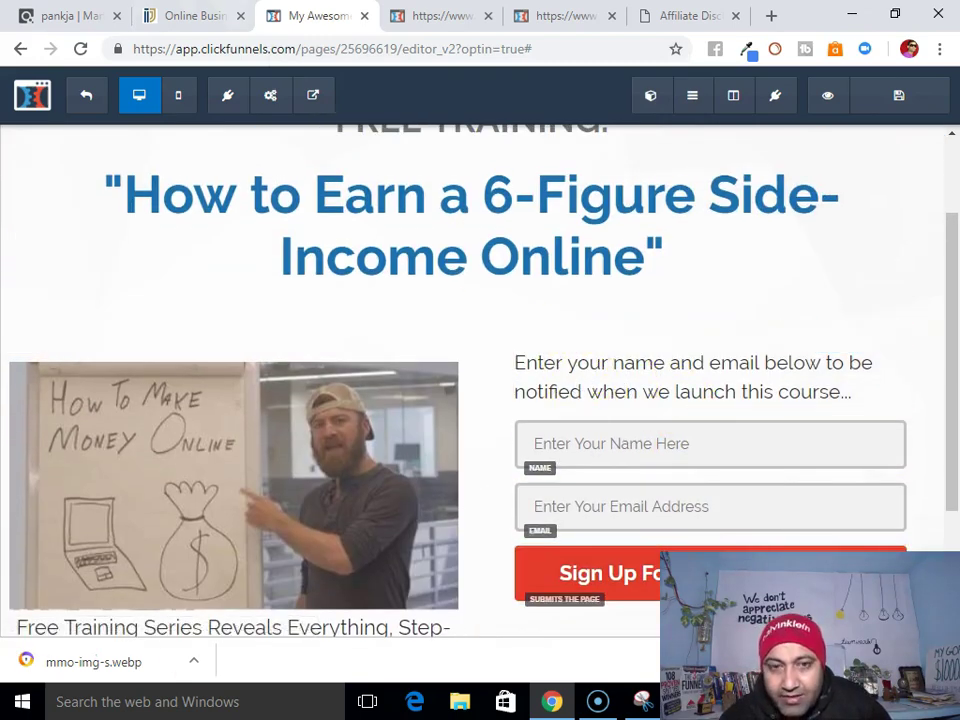
click(189, 16)
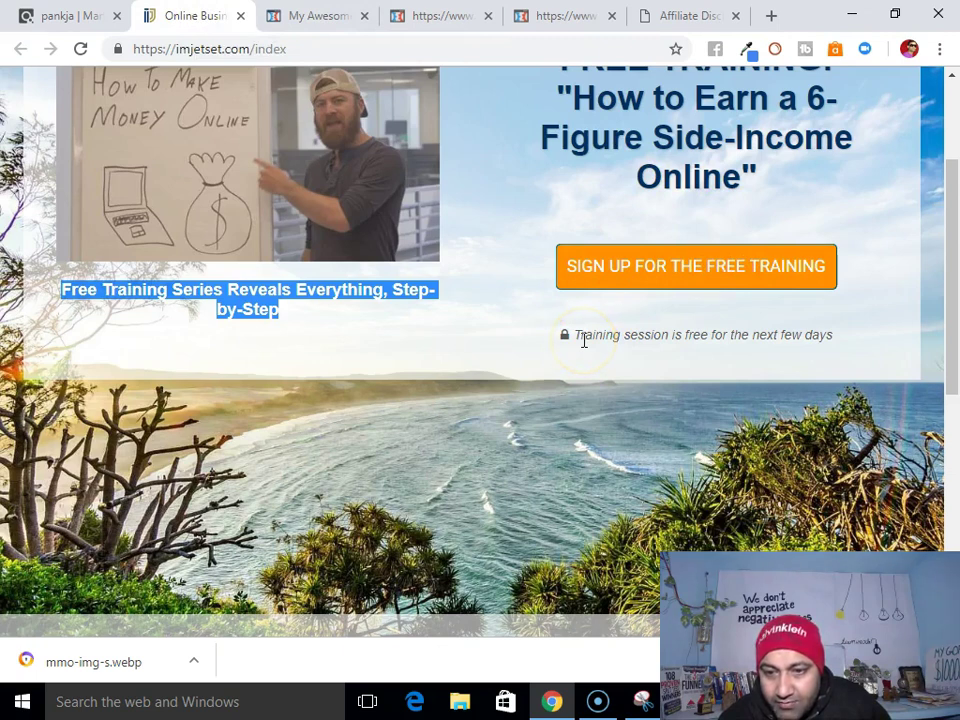
drag(575, 334, 798, 331)
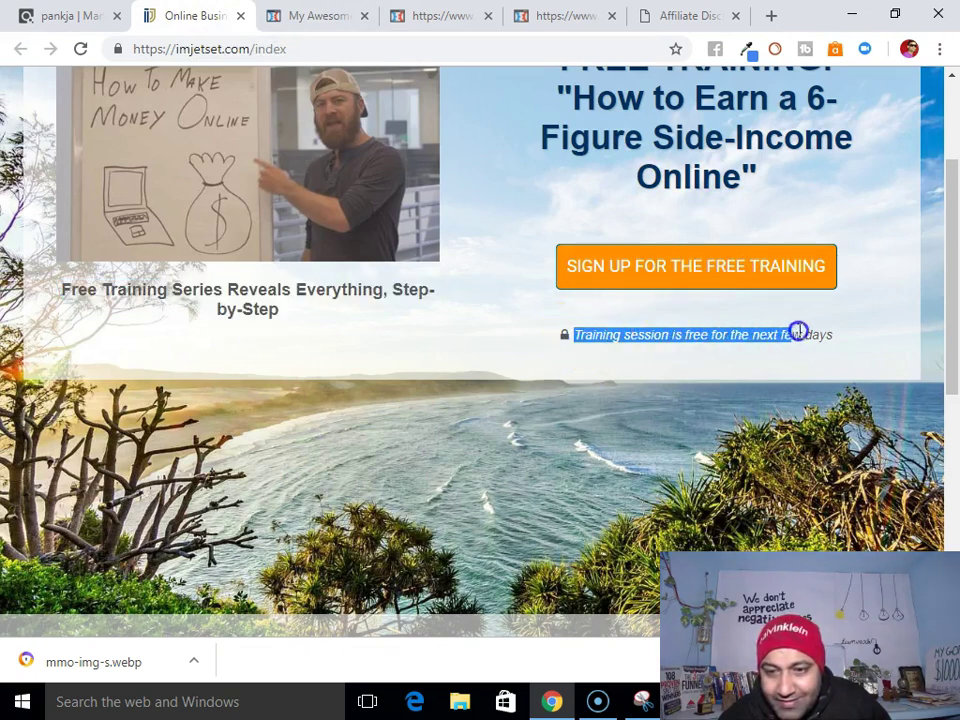
right_click(812, 333)
click(621, 352)
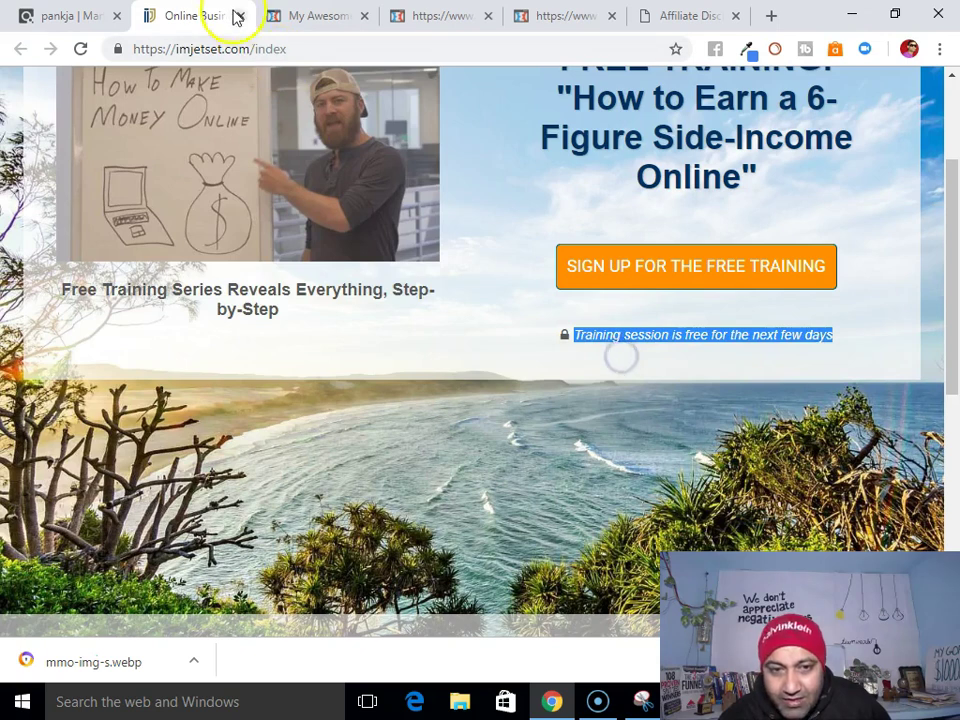
Return to the ClickFunnels editor and add a sub-headline element directly below the sign-up button
click(336, 15)
scroll(632, 525, down, 2)
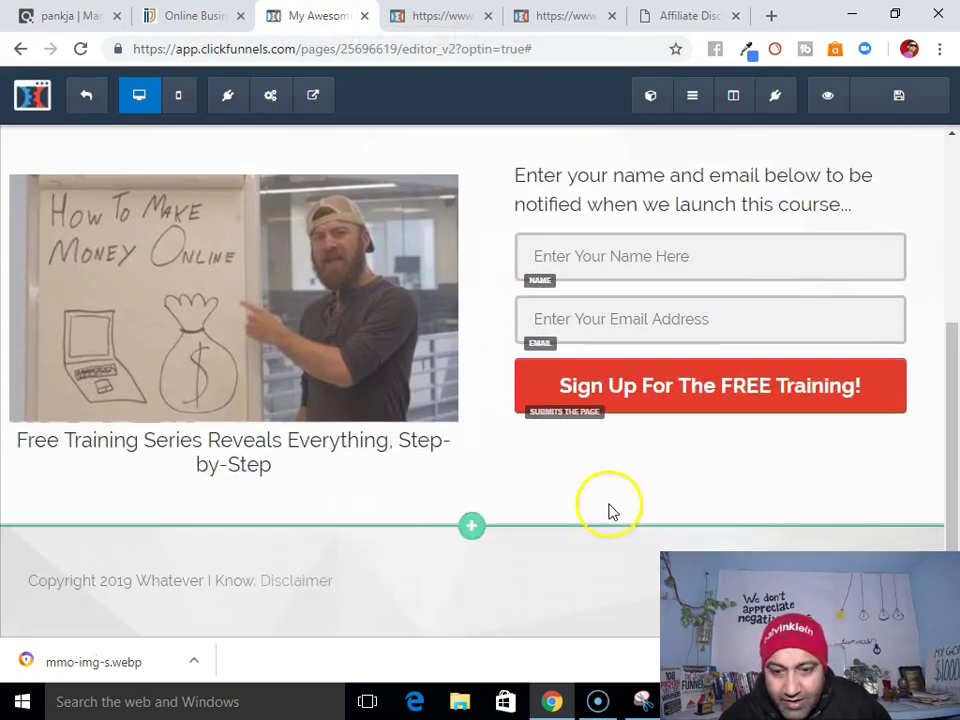
click(714, 419)
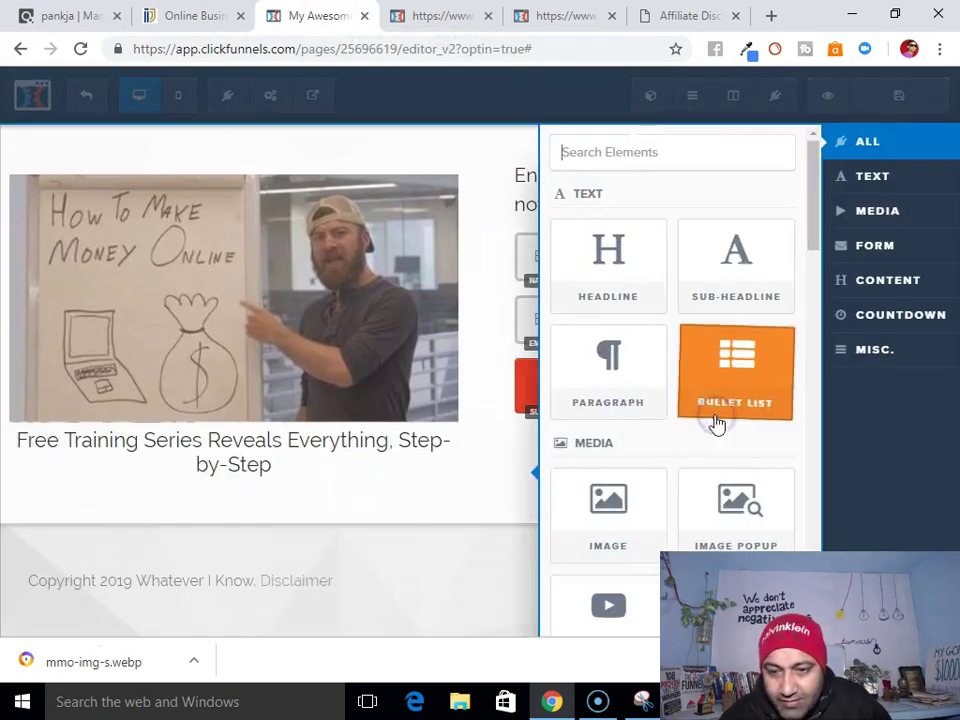
click(735, 262)
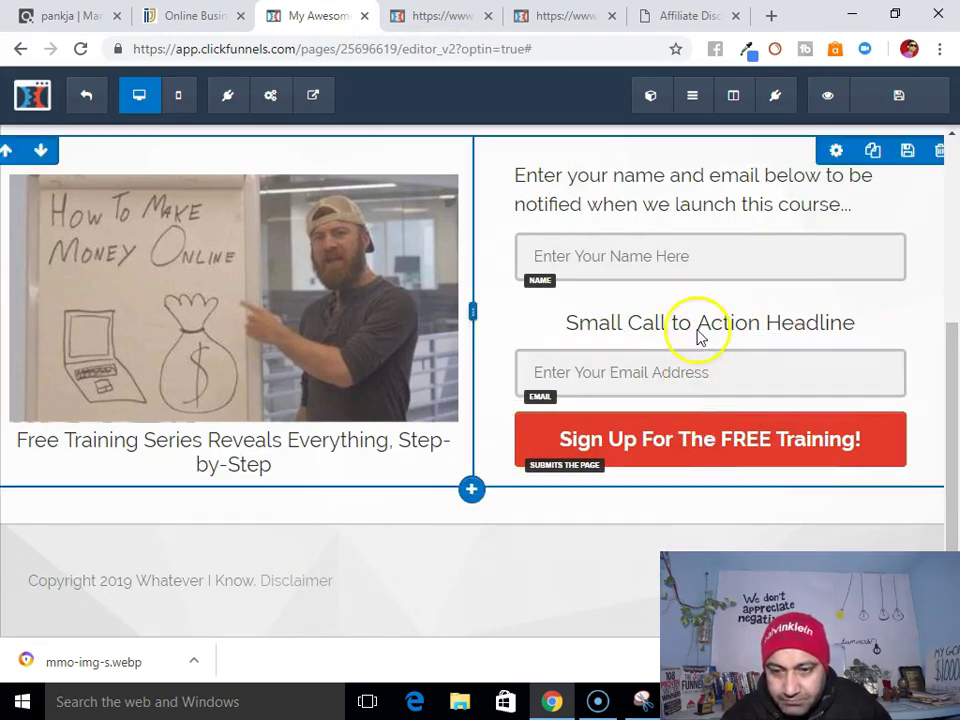
drag(700, 335, 709, 467)
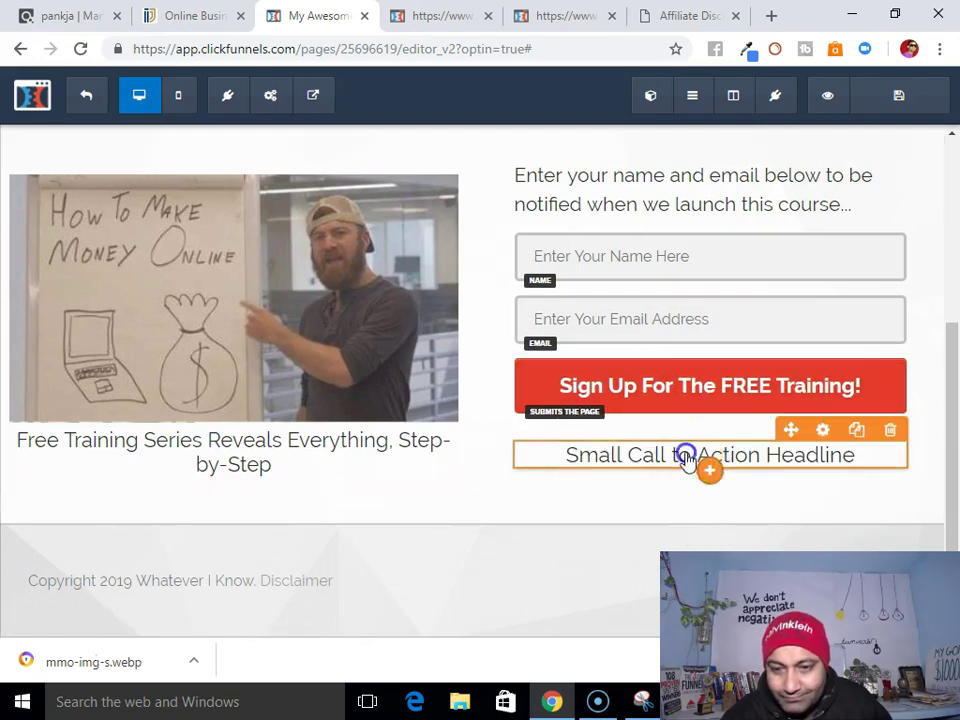
Replace the new sub-headline's text with "Training session is free for the next few days" and set its font size to 16
click(686, 454)
right_click(686, 456)
click(628, 249)
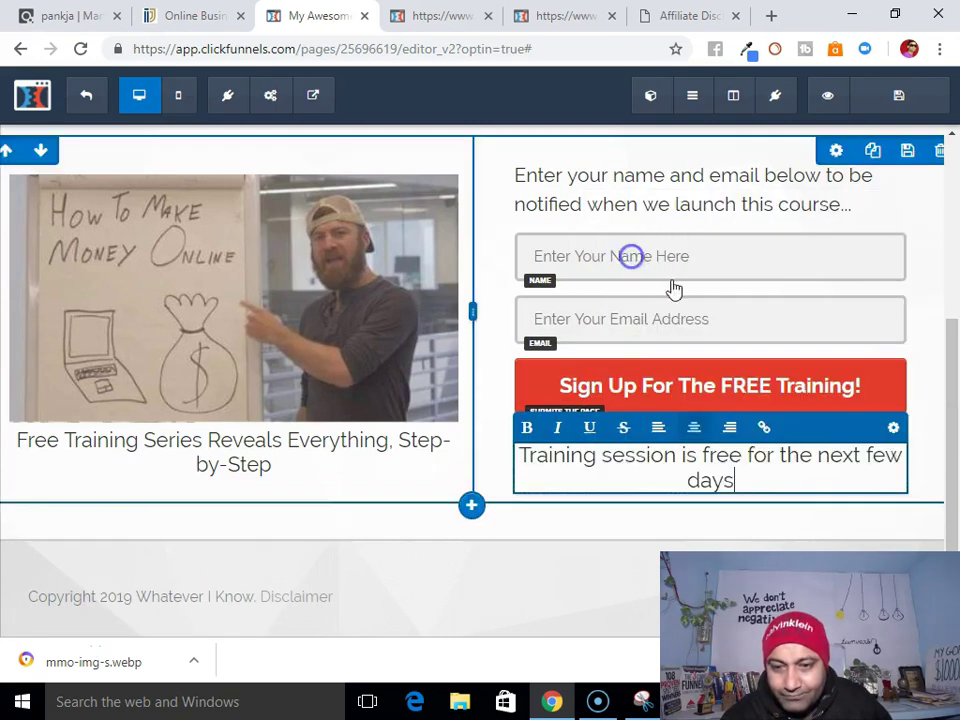
click(893, 432)
drag(765, 338, 750, 340)
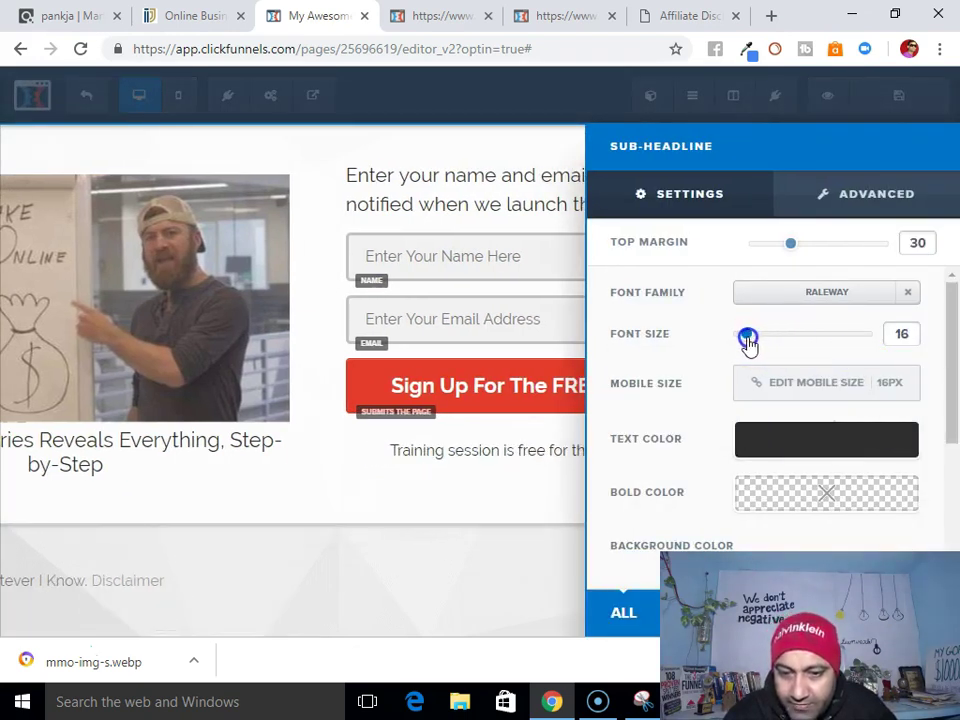
click(488, 477)
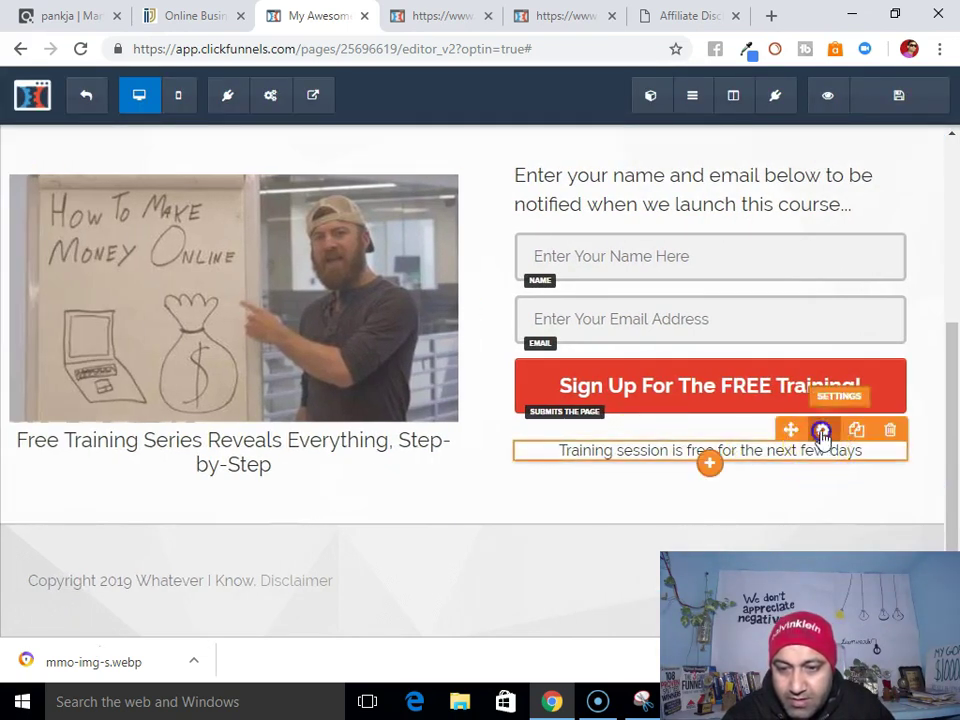
Set the top margin of the sub-headline below the sign-up button to 5
click(821, 432)
drag(788, 247, 752, 255)
click(437, 465)
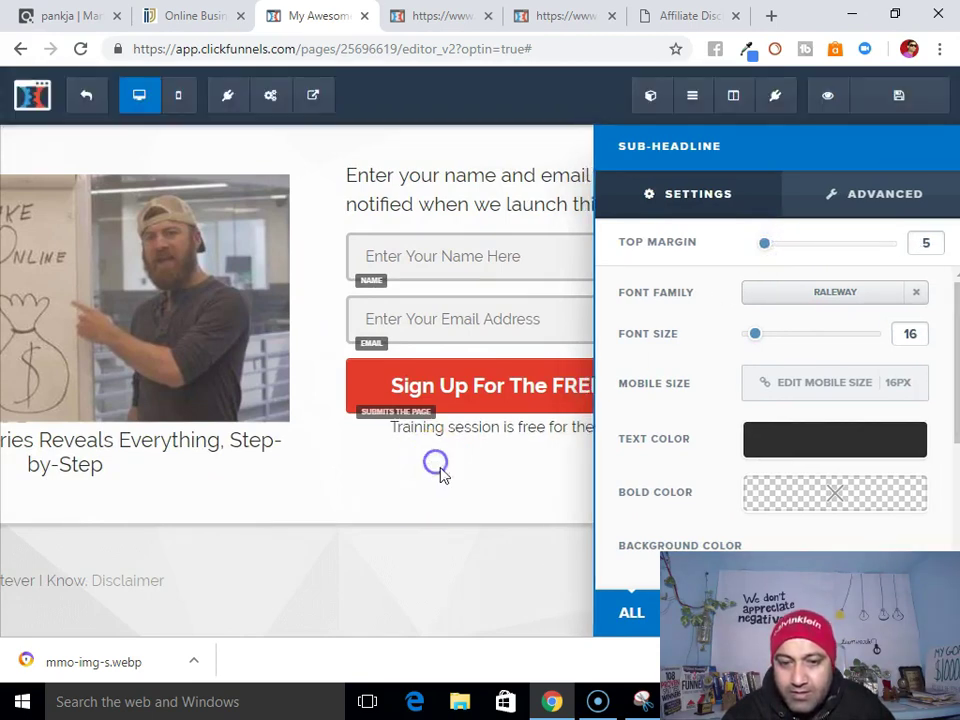
Save the page and change its SEO title to "FREE Training"
drag(932, 525, 955, 440)
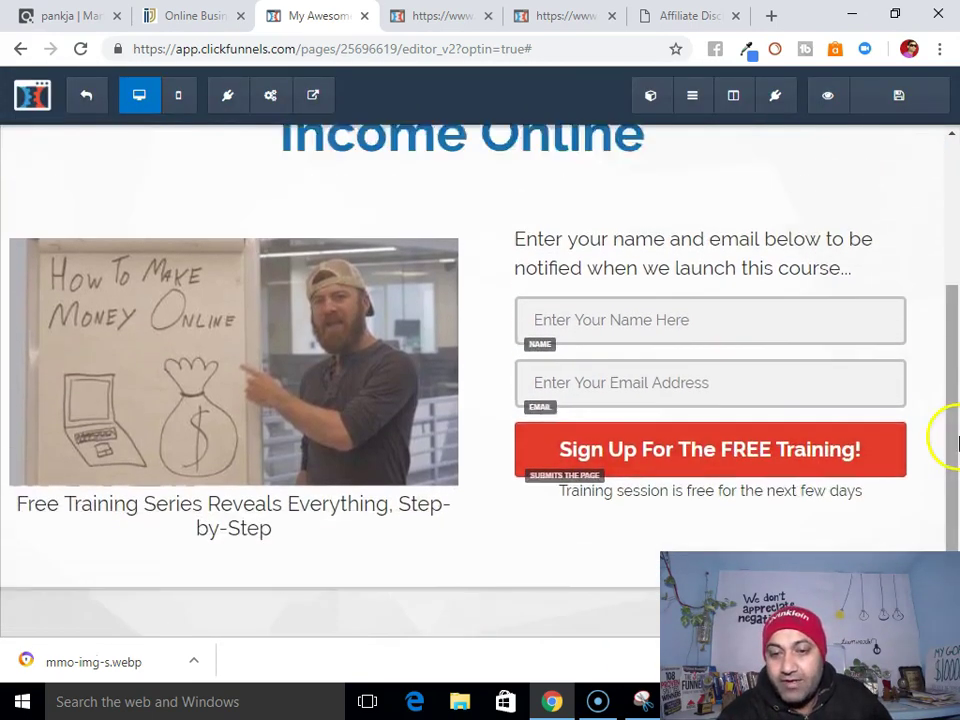
scroll(917, 289, up, 2)
scroll(640, 555, down, 2)
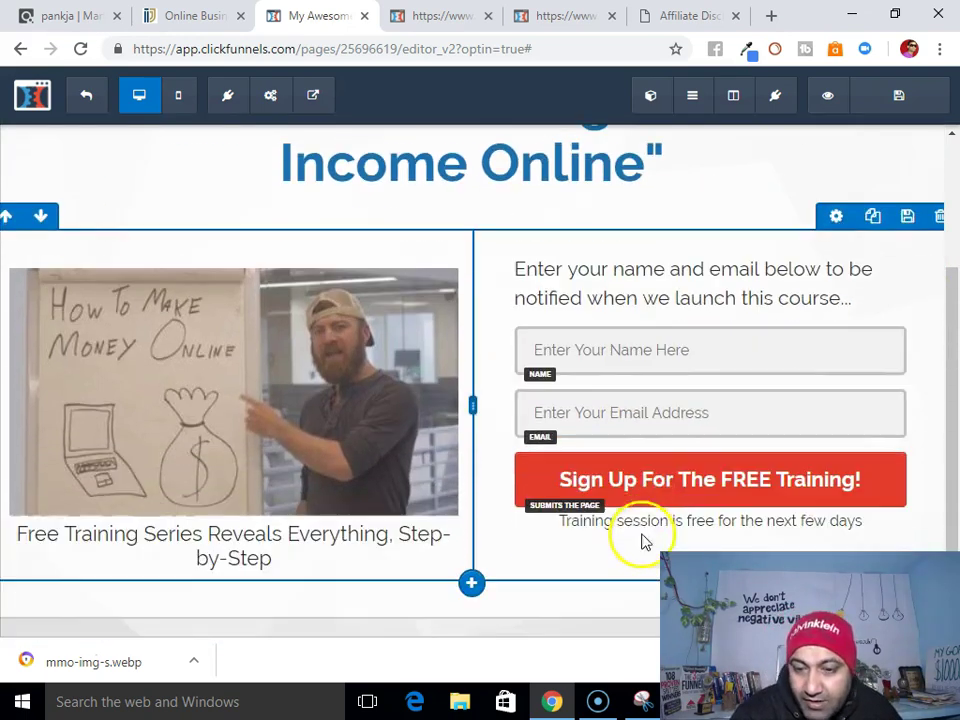
click(903, 110)
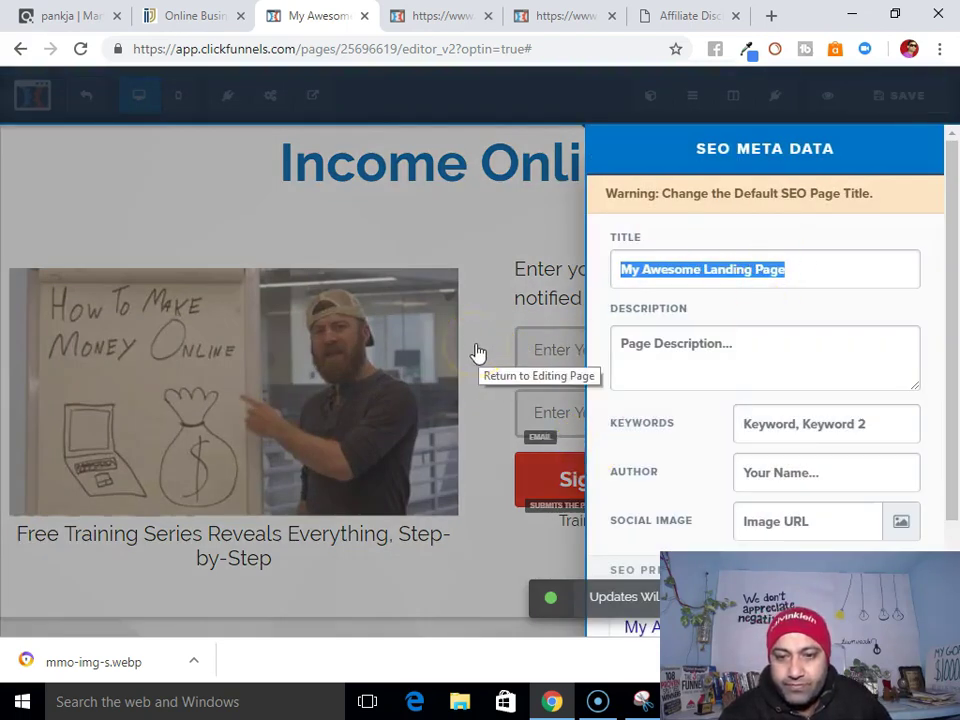
click(645, 267)
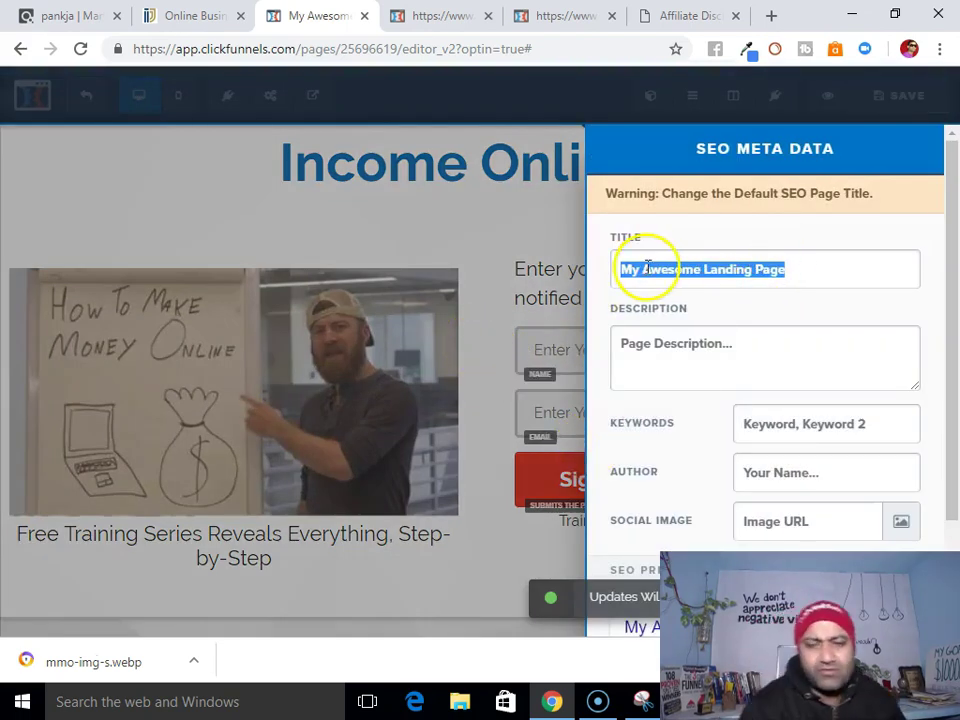
text(FREE Traini)
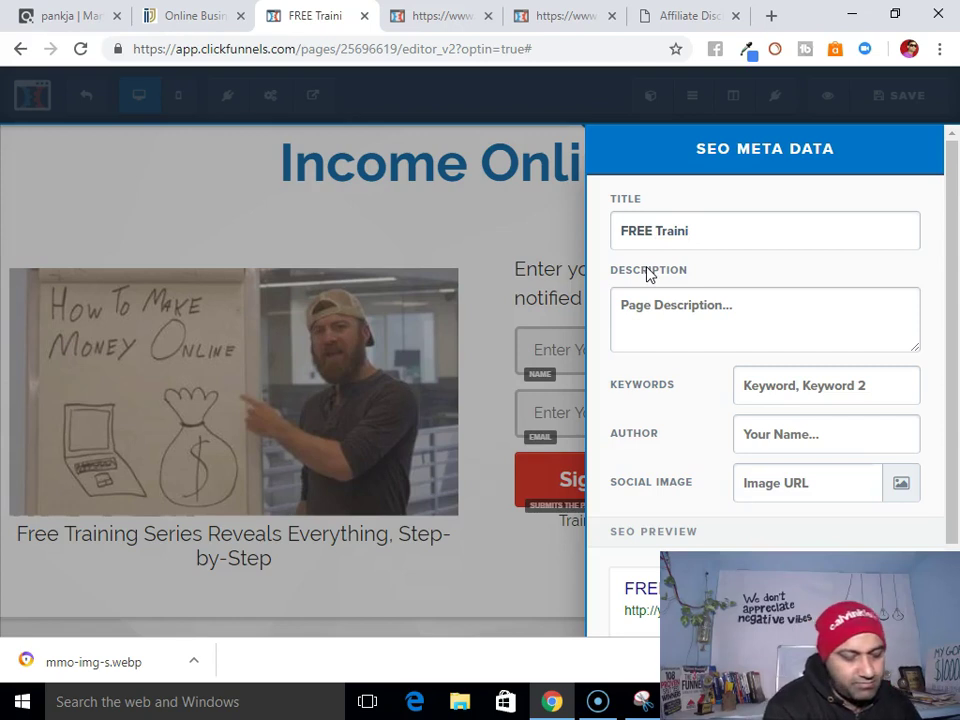
click(484, 390)
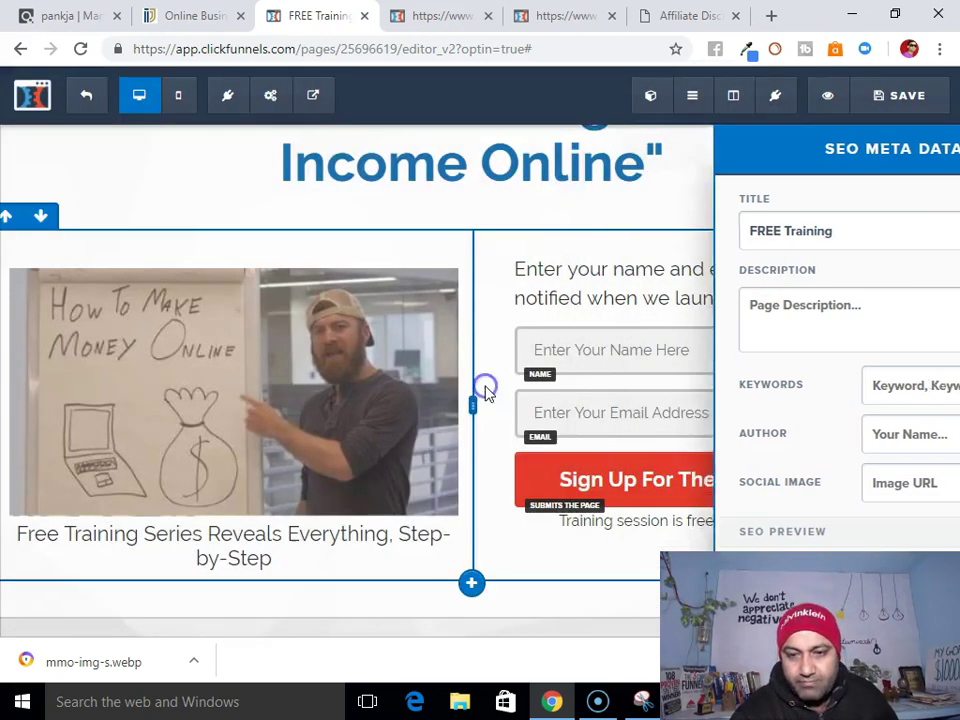
Set the action of the optin button "Sign Up For The FREE Training!" to Go To Website URL
scroll(707, 420, down, 1)
click(822, 350)
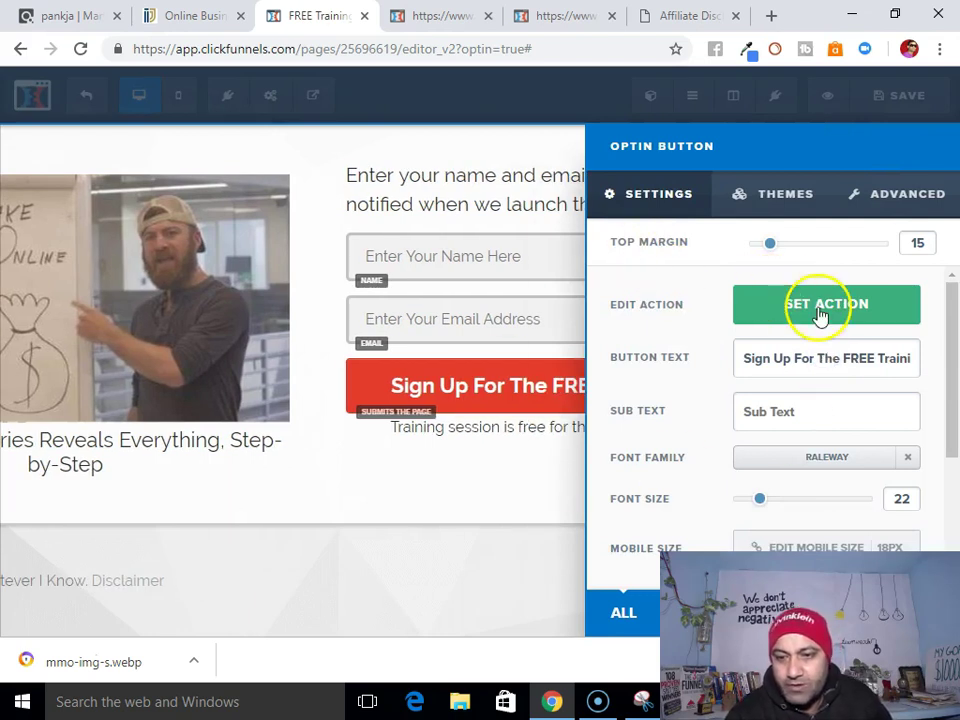
click(818, 313)
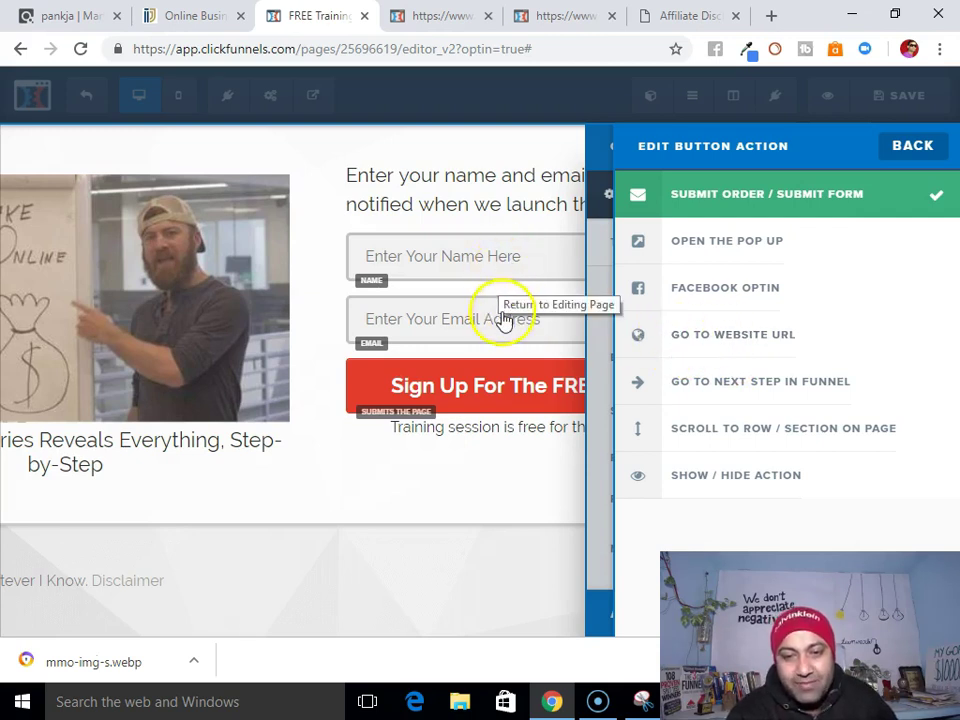
click(728, 345)
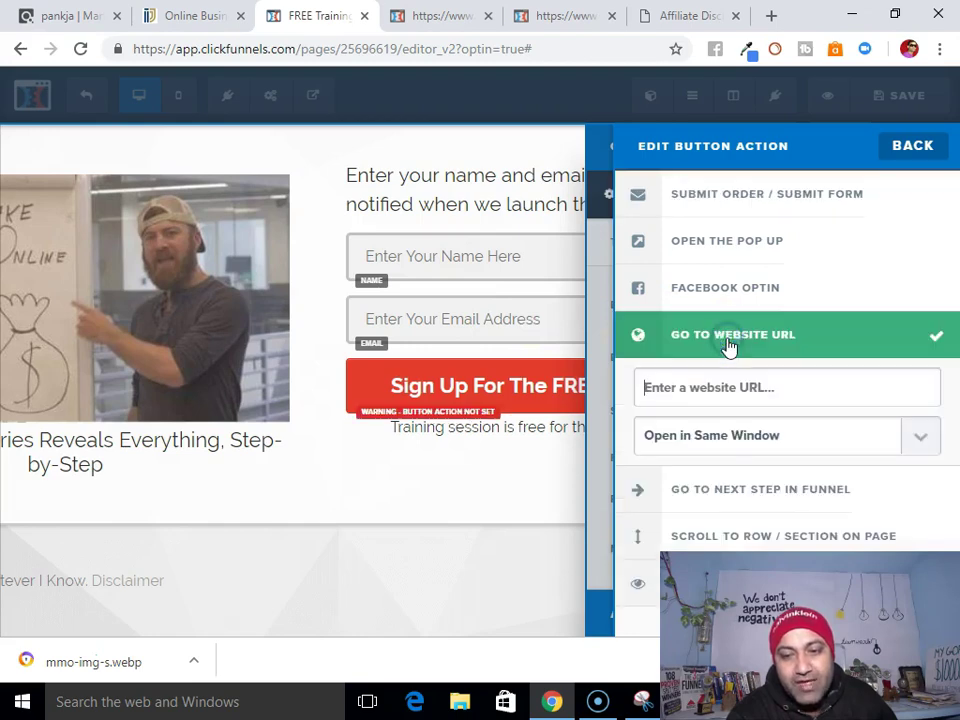
Switch to the ClickBank marketplace and generate a HopLink for Super Affiliate System with the tracking ID "facebook"
click(187, 17)
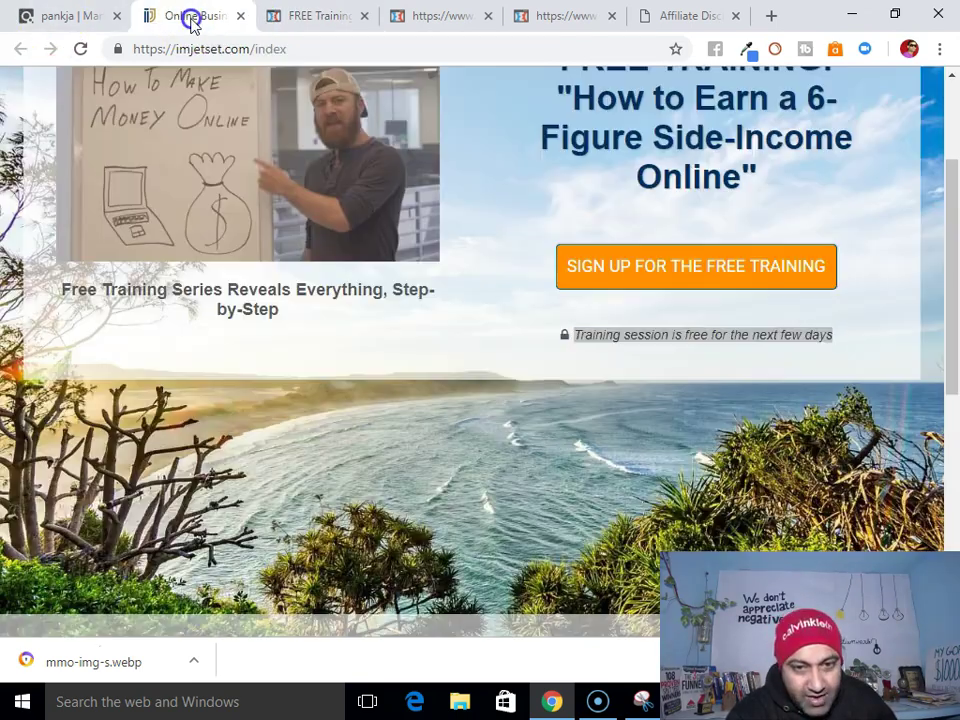
scroll(235, 372, up, 2)
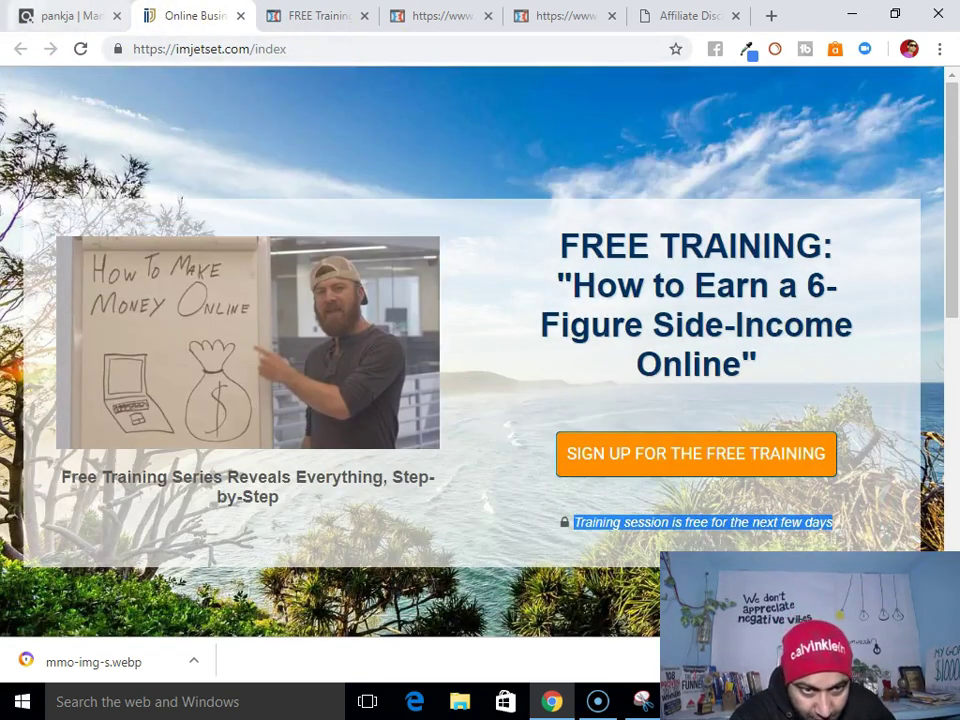
click(62, 17)
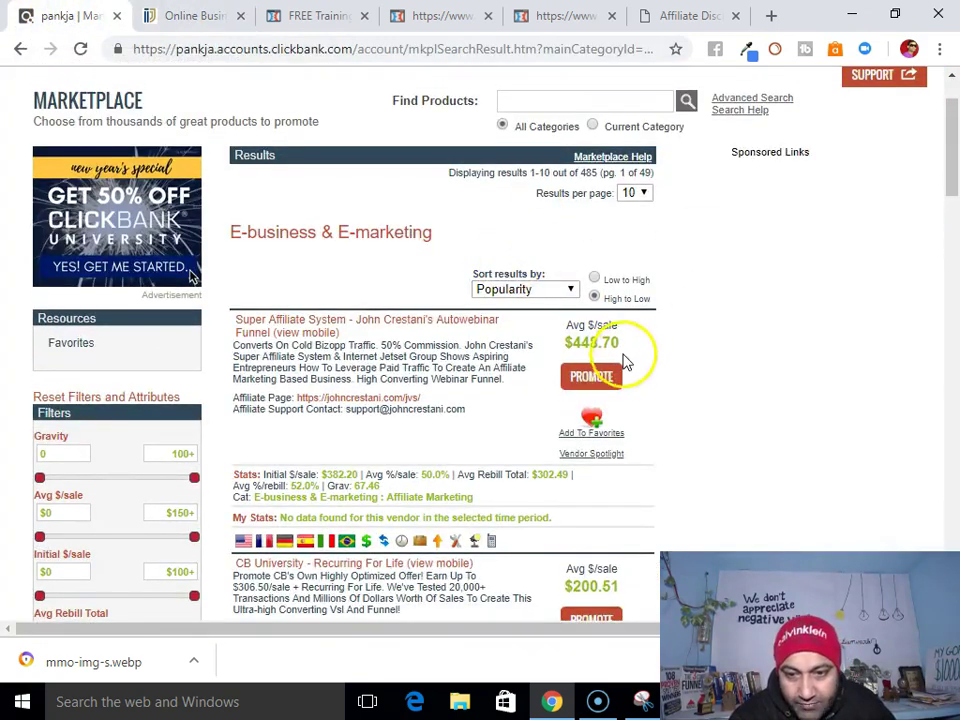
click(596, 376)
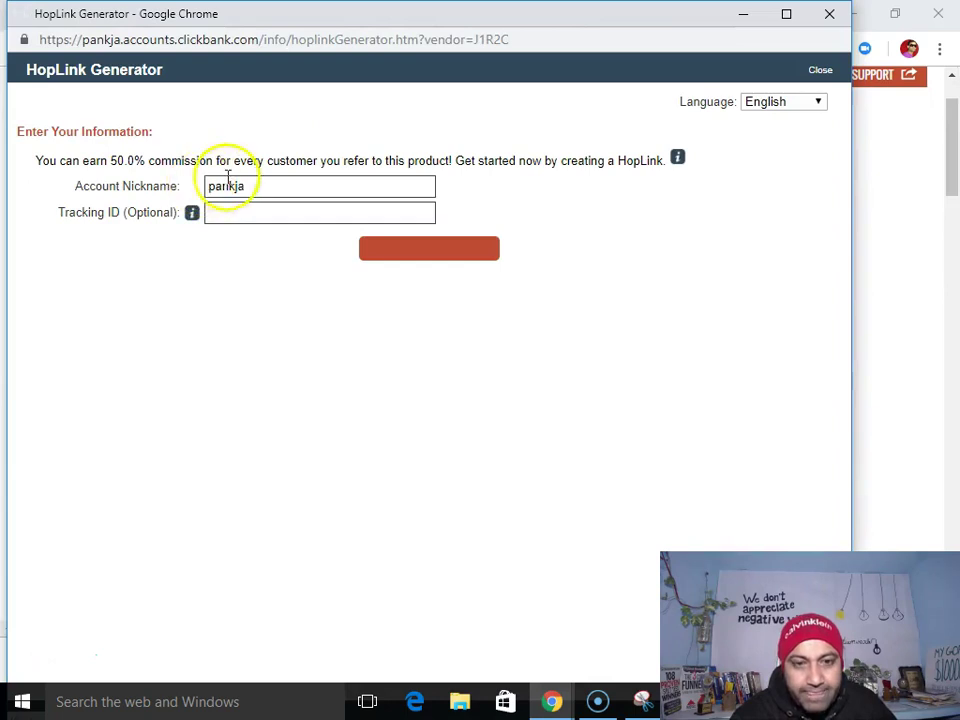
click(273, 214)
click(268, 249)
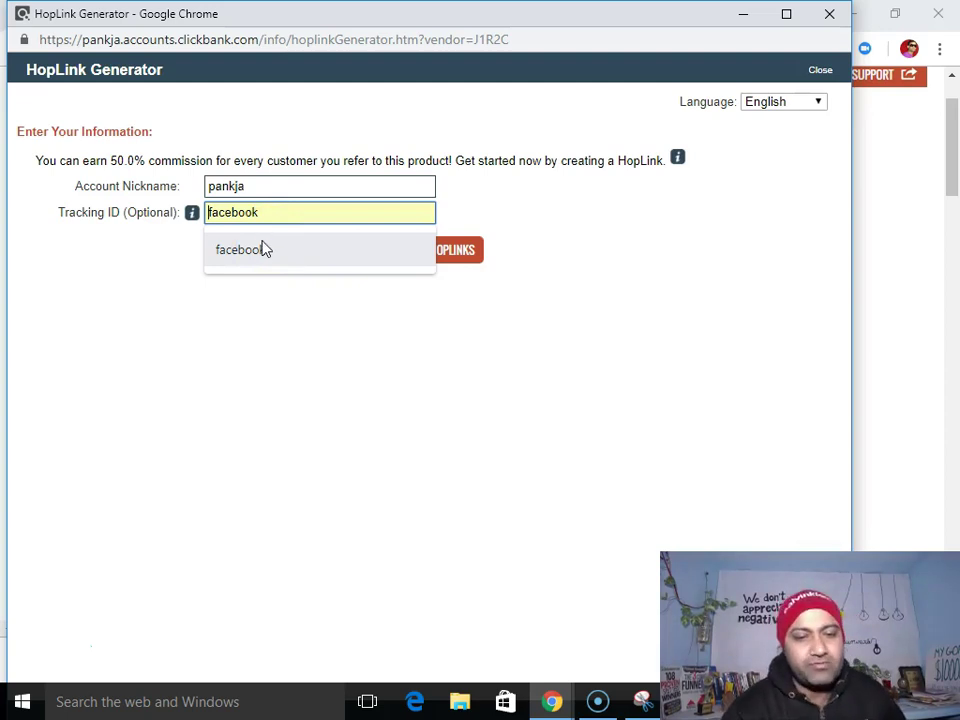
click(264, 249)
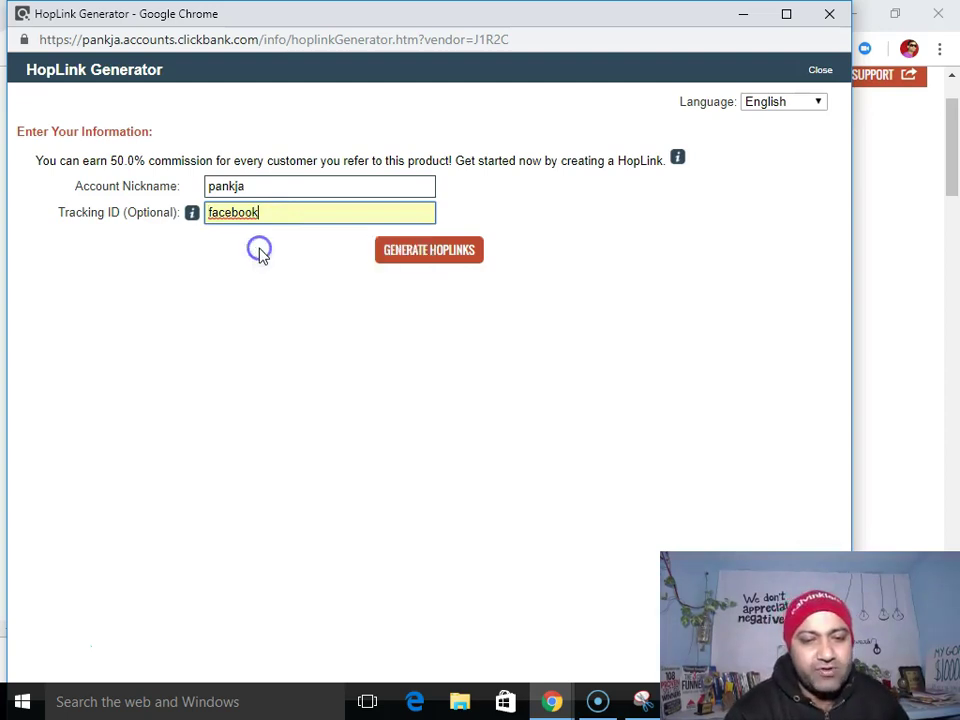
click(426, 251)
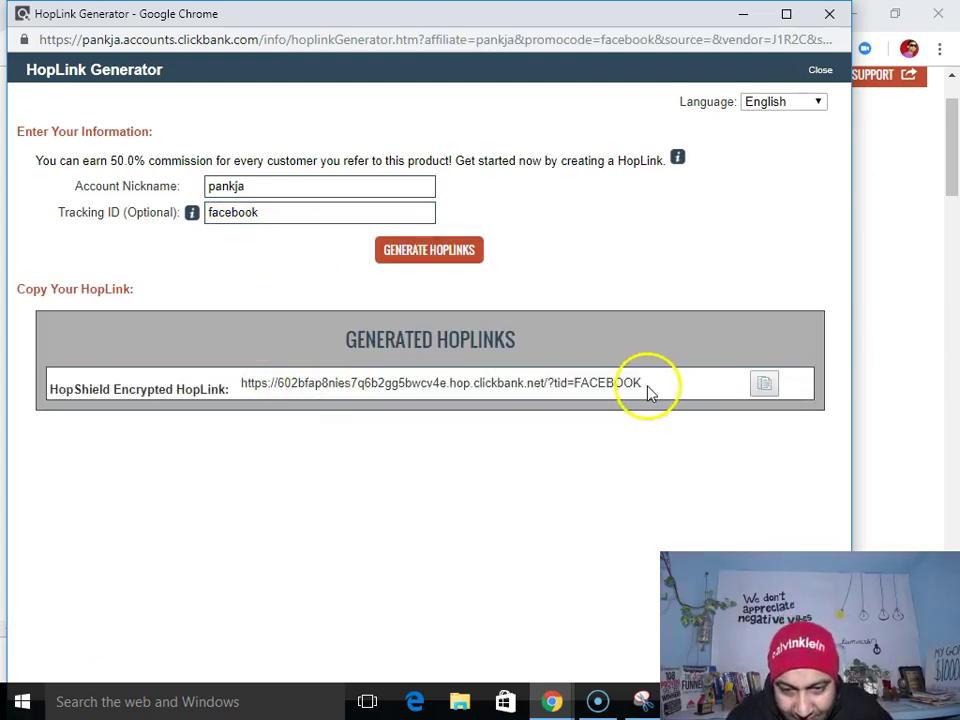
Copy the generated HopShield encrypted HopLink and paste it as the optin button's website URL in the ClickFunnels editor
drag(625, 386, 242, 390)
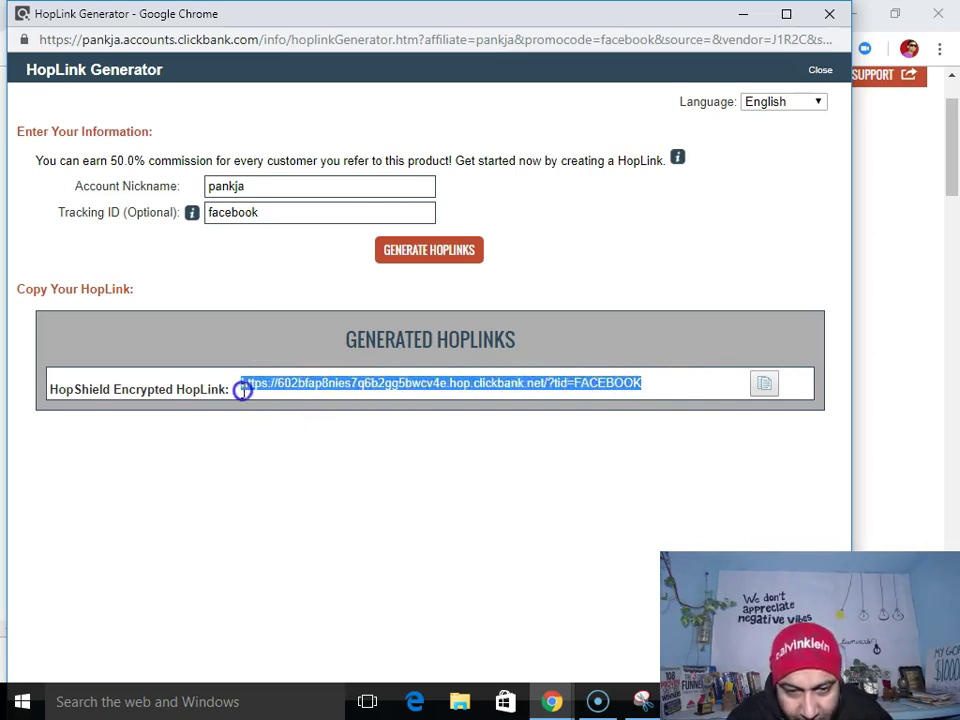
right_click(243, 389)
click(289, 394)
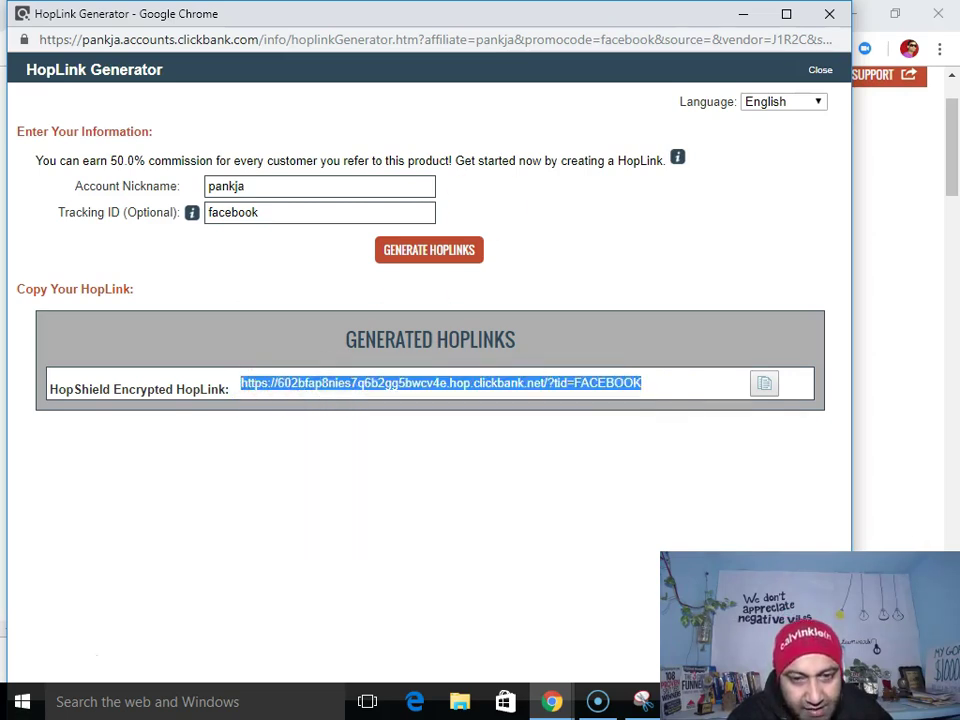
click(743, 20)
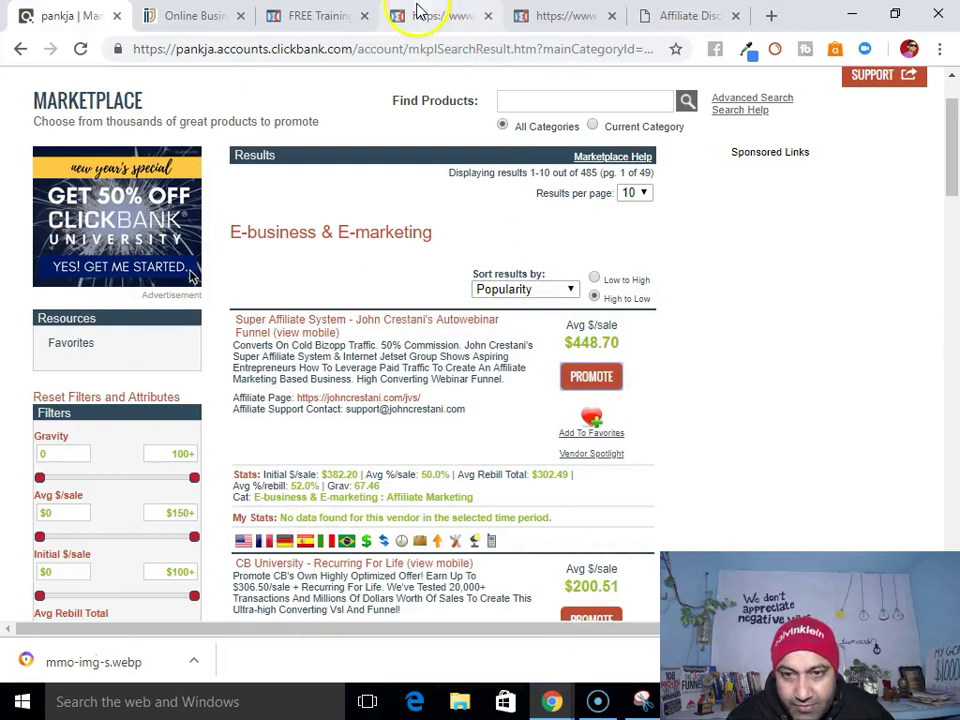
click(327, 14)
click(731, 389)
right_click(731, 385)
click(772, 496)
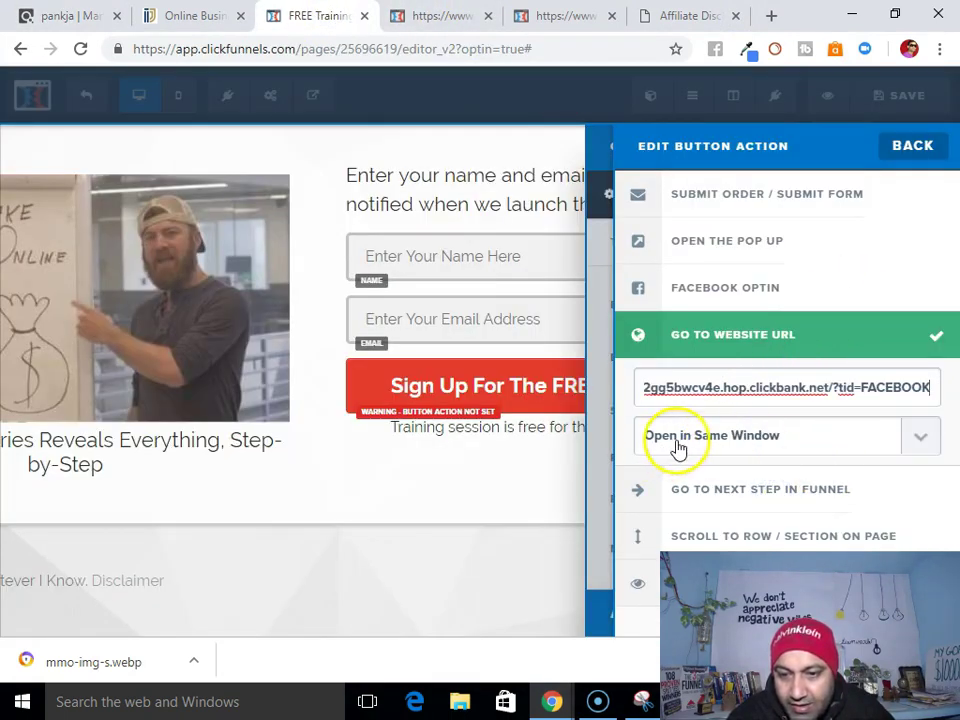
Set the optin button's website link to Open in New Tab/Window and save the page
click(922, 437)
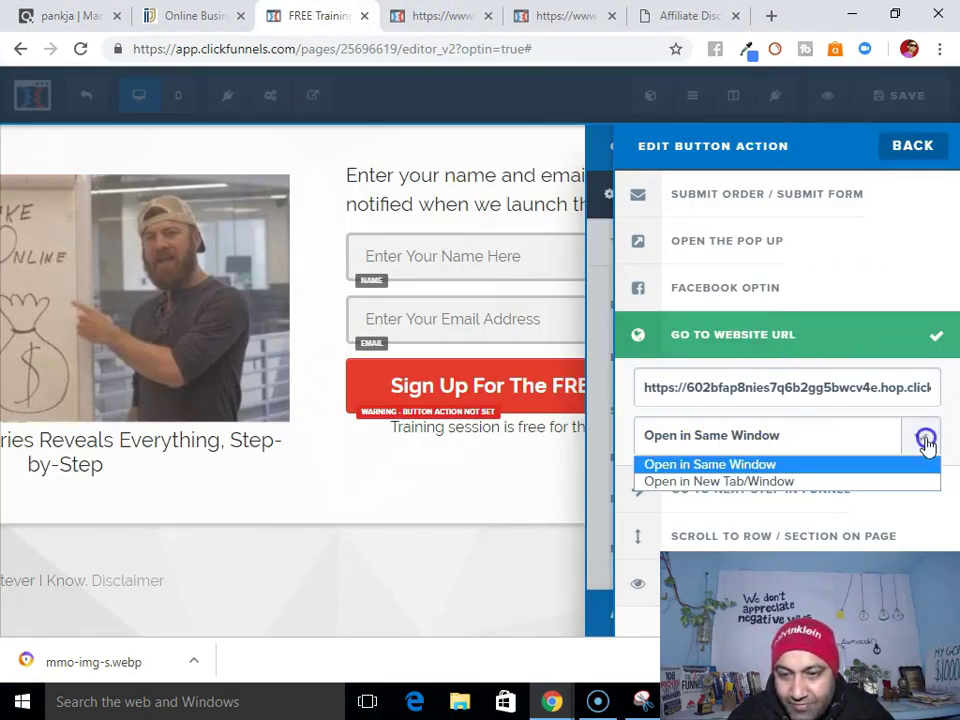
click(766, 483)
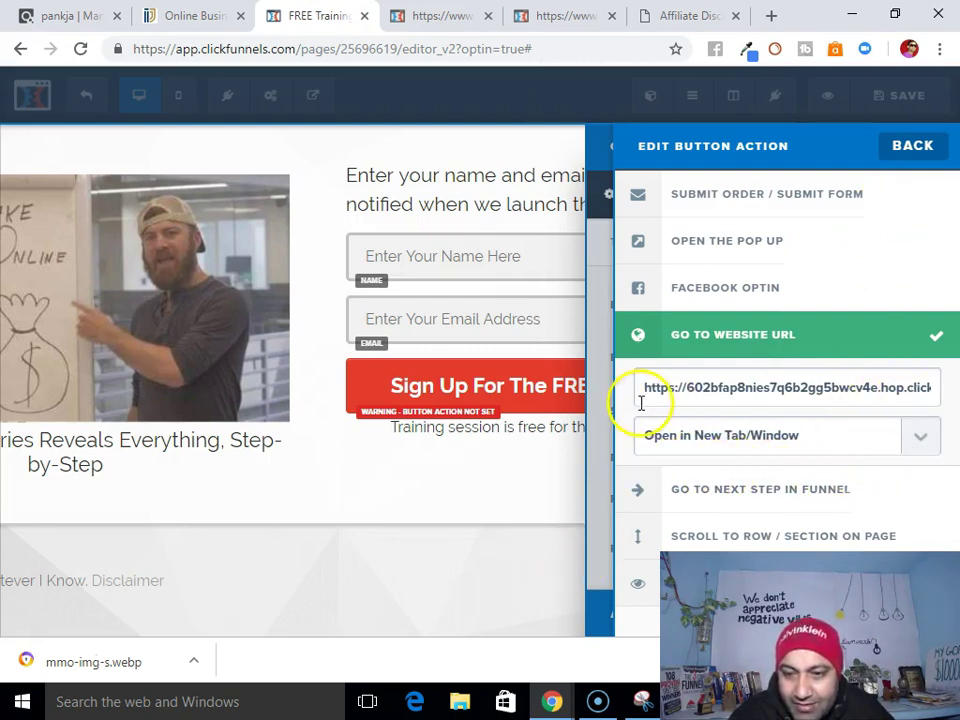
drag(643, 393, 955, 388)
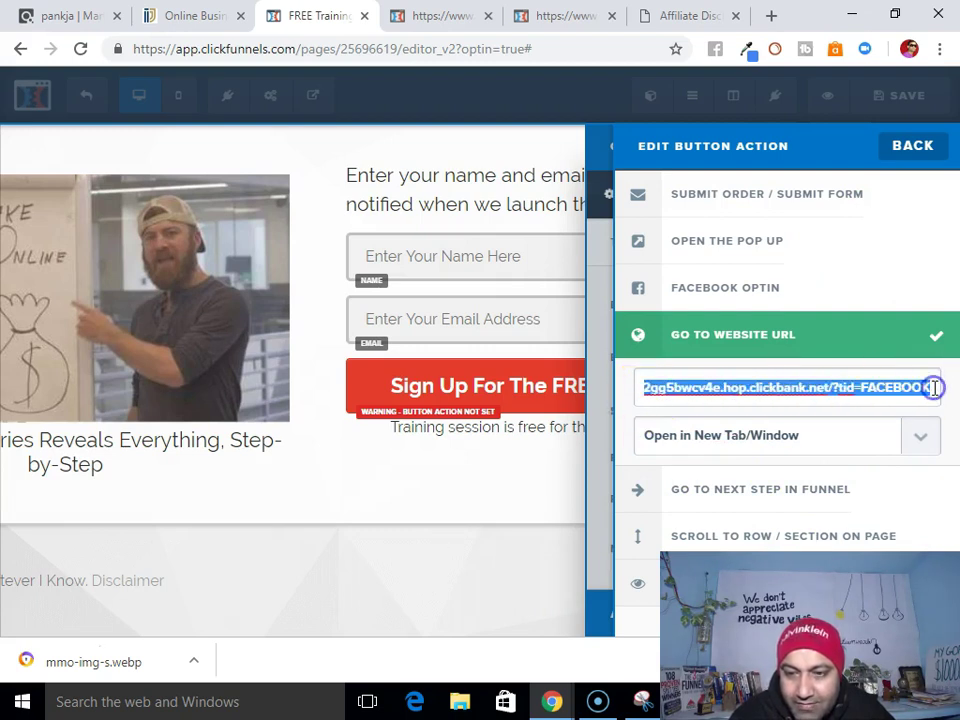
click(934, 388)
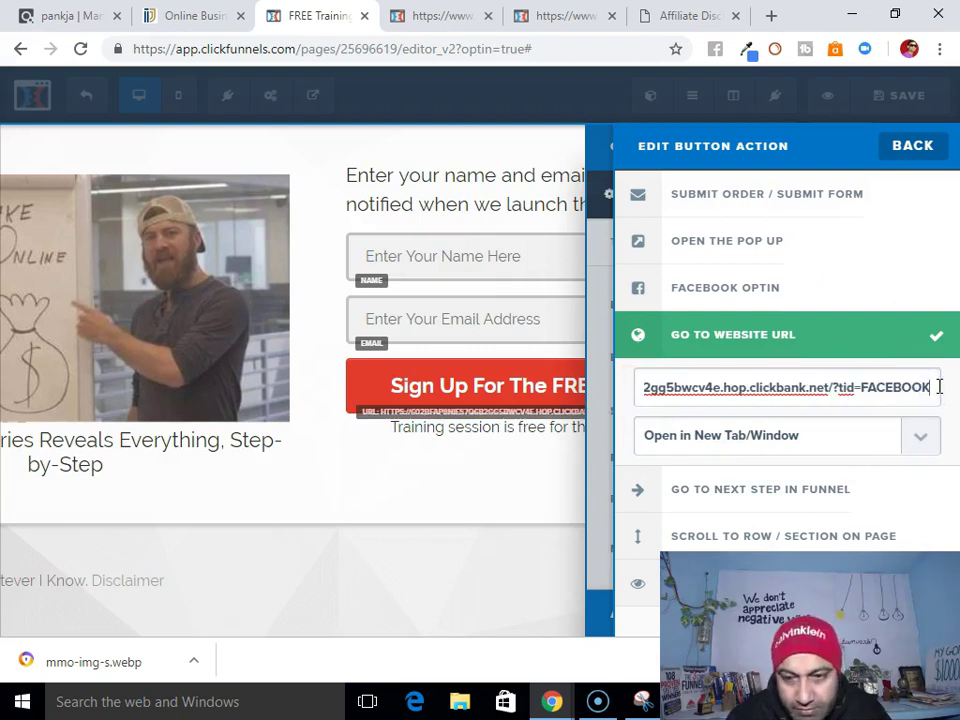
click(500, 565)
click(904, 120)
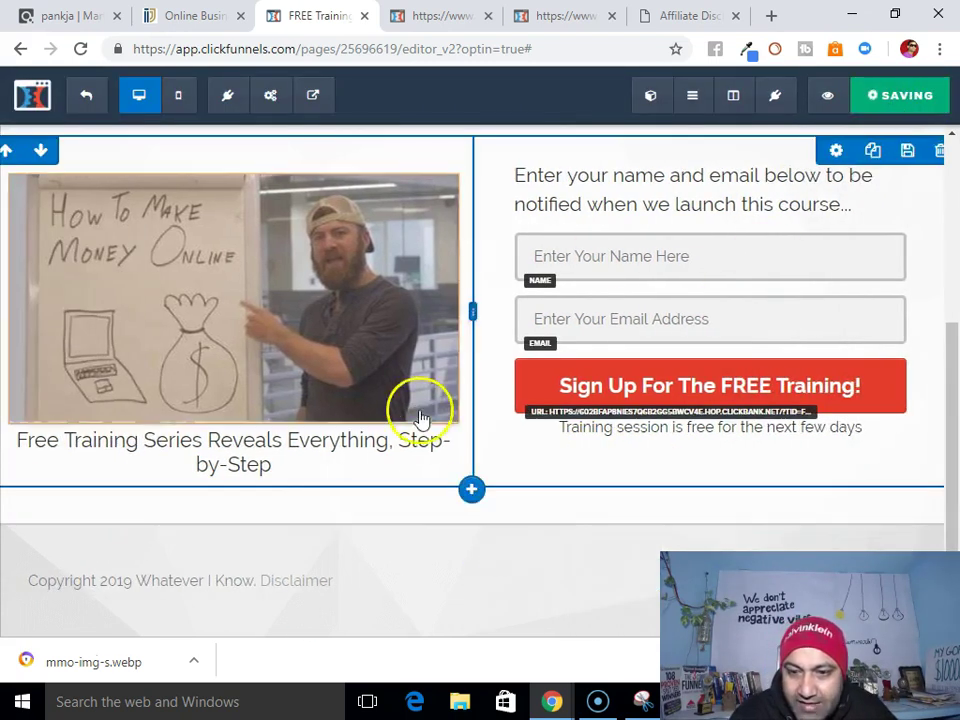
Reword the text above the form fields to "Enter your name and email below to get your FREE Training!"
click(735, 186)
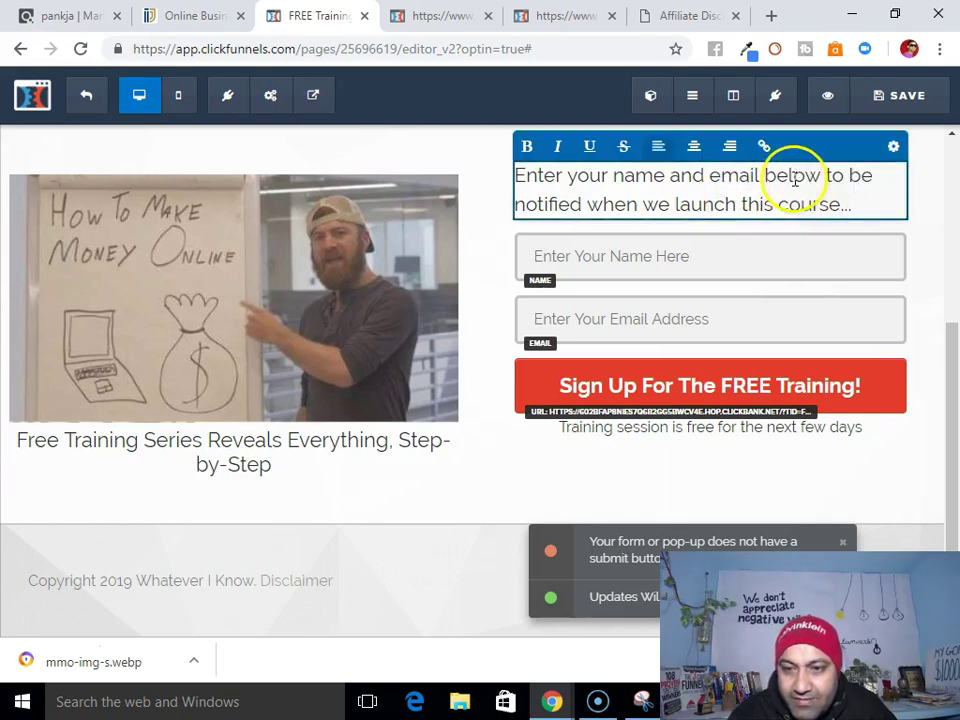
drag(849, 175, 836, 198)
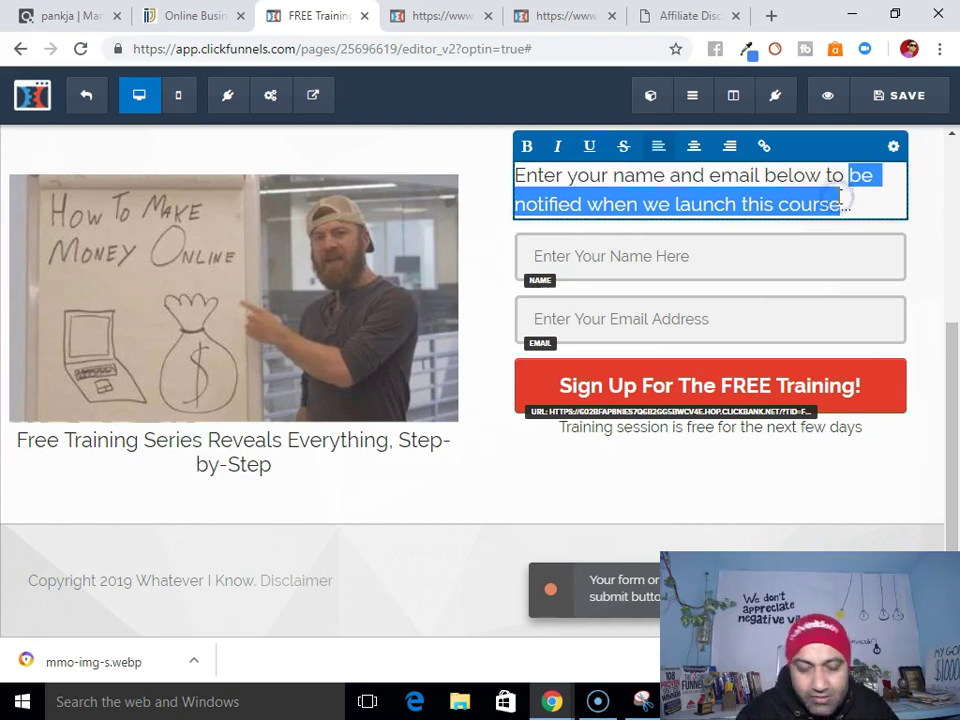
key(BackSpace)
text(get you)
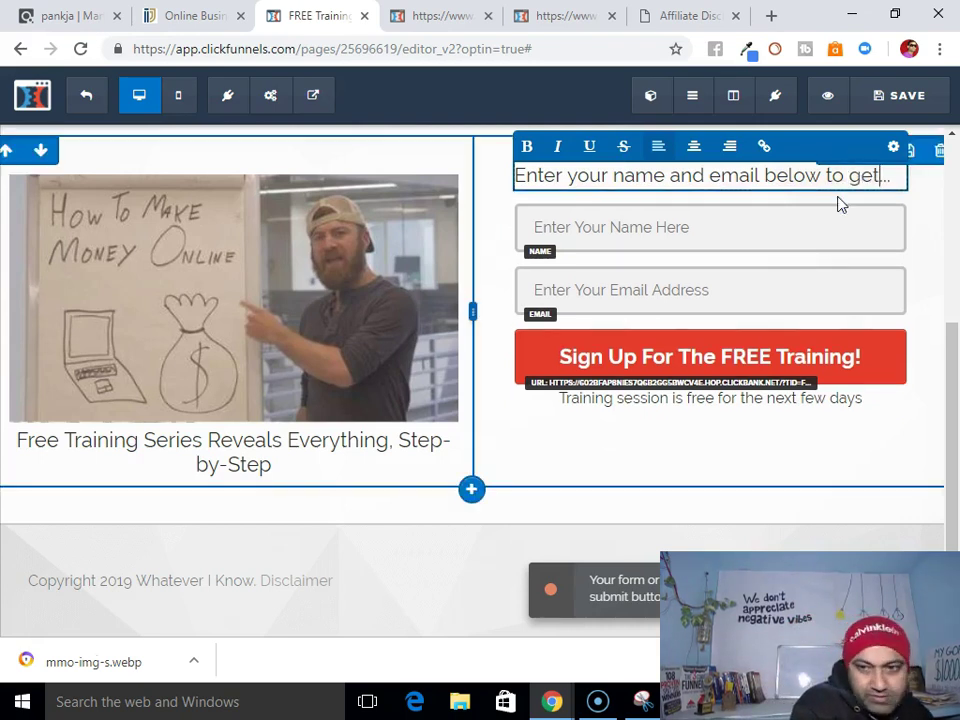
text(r FREE)
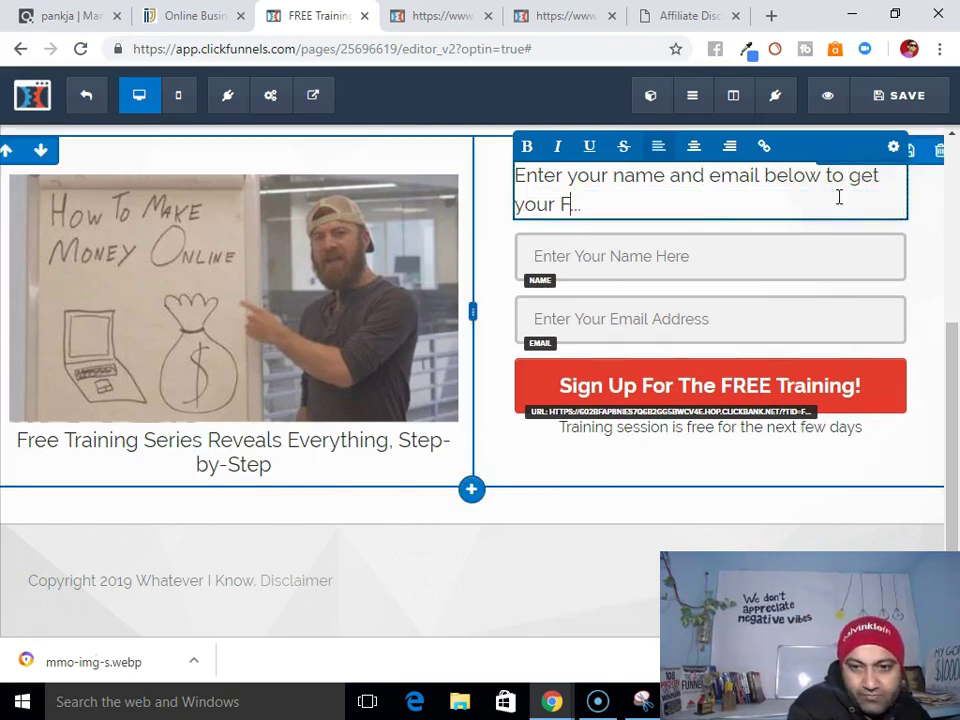
text( TRai)
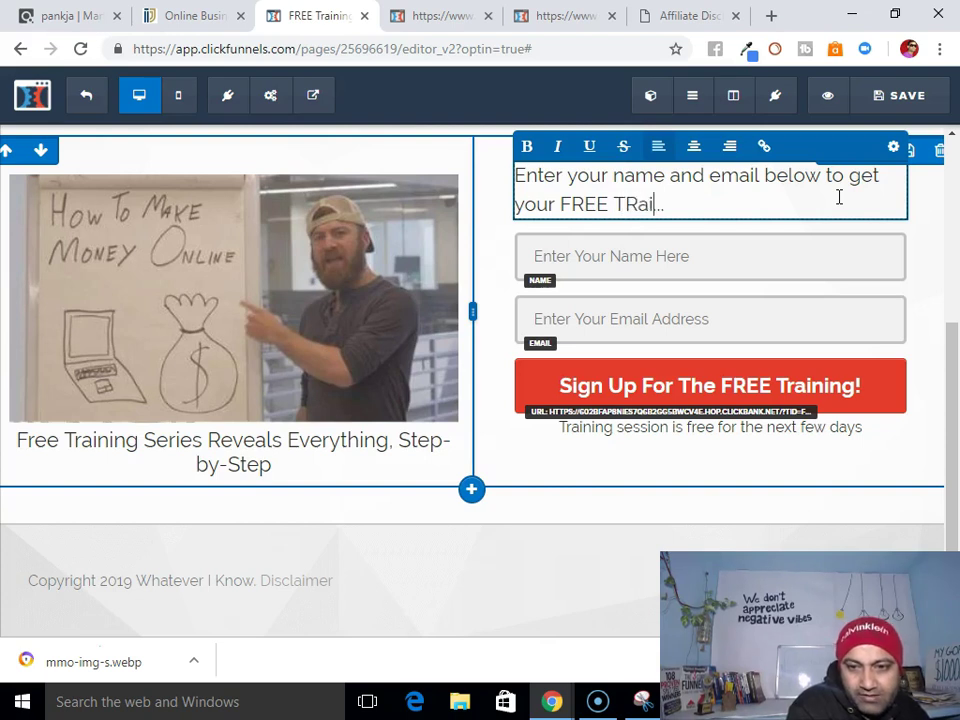
key(BackSpace)
key(BackSpace)
key(BackSpace)
text(raining)
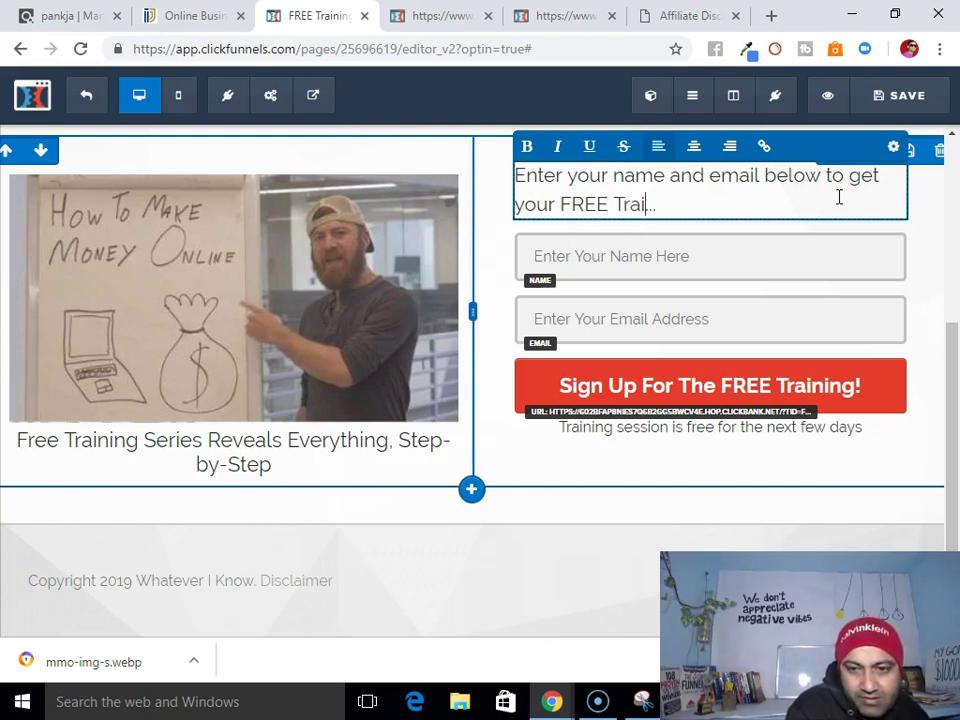
key(Delete)
key(Delete)
key(Delete)
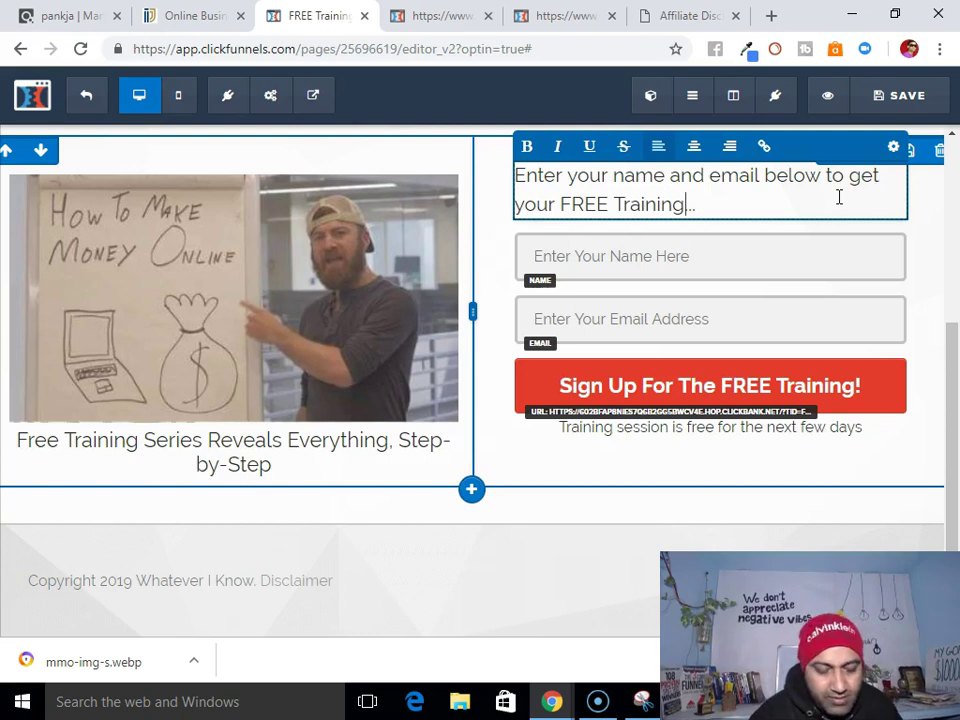
text(.)
key(BackSpace)
text(!)
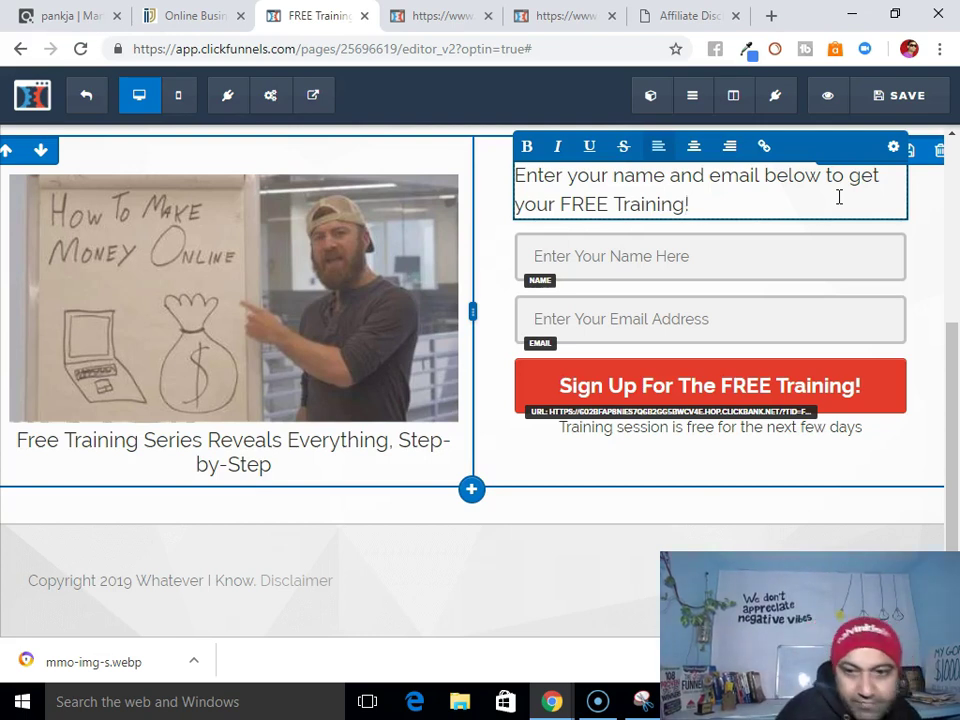
Center the text above the name and email fields and save the page
click(694, 146)
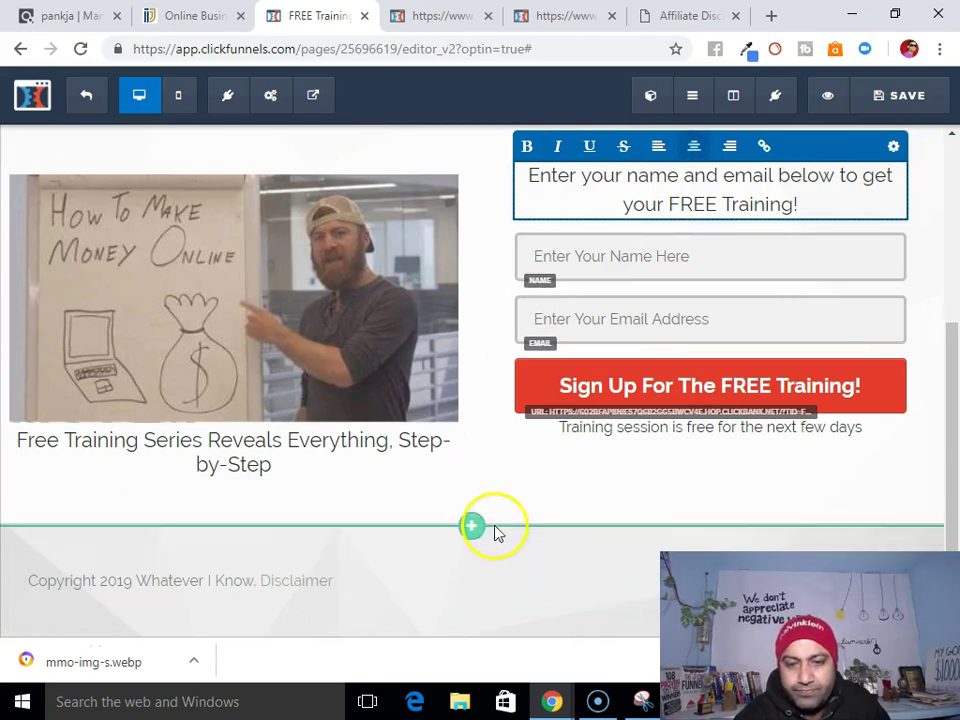
click(504, 504)
scroll(820, 487, up, 3)
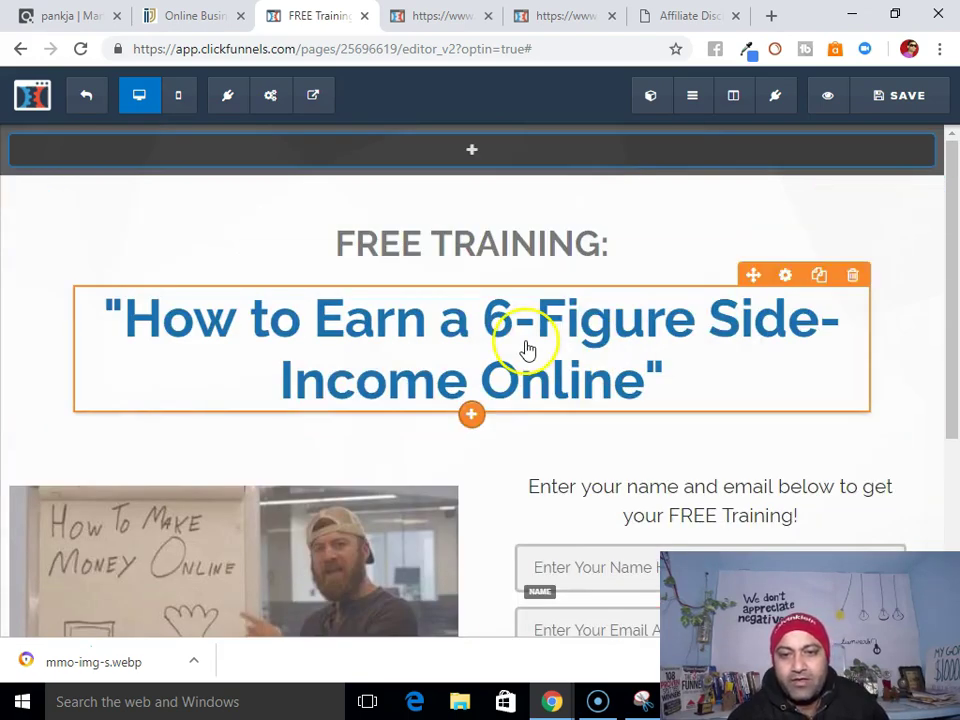
click(896, 95)
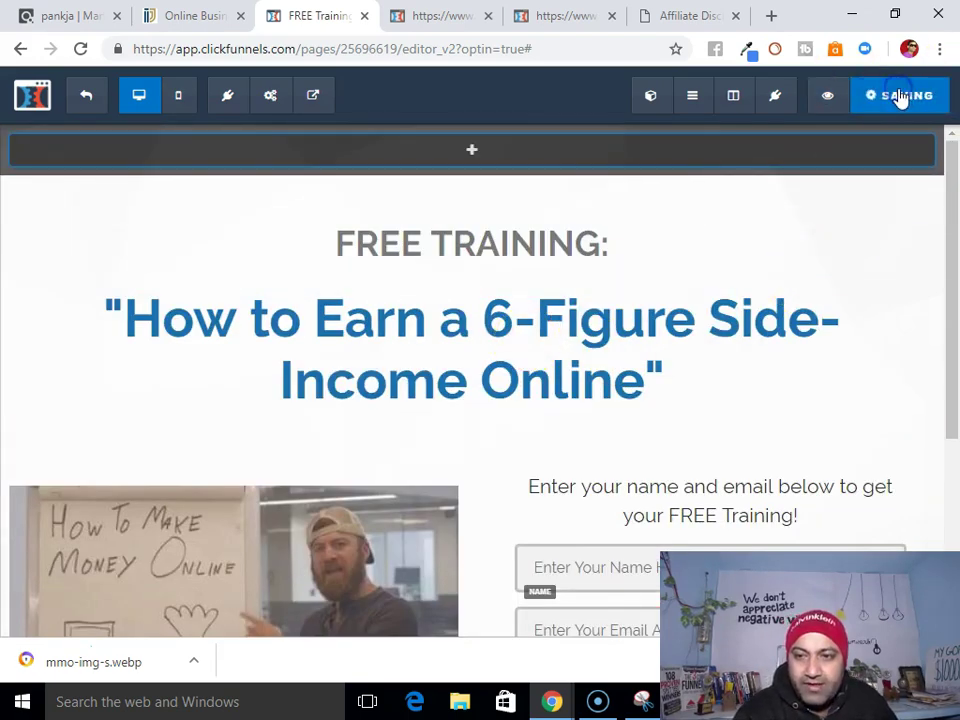
Preview the optin page, fill in the visitor's full name and test the "Sign Up For The FREE Training!" button
click(836, 102)
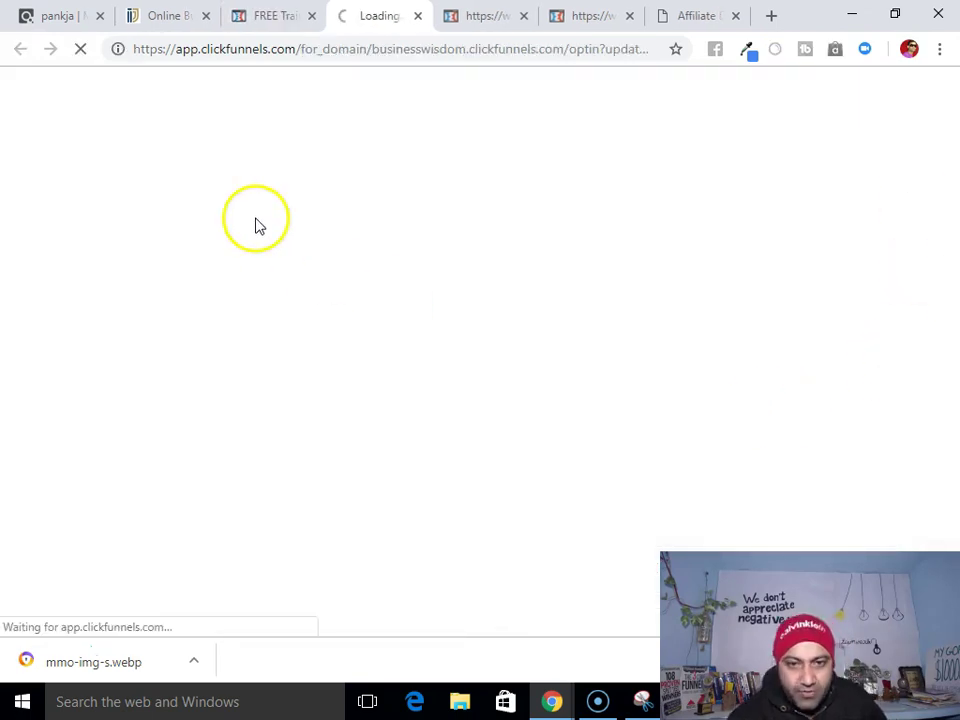
scroll(256, 218, down, 3)
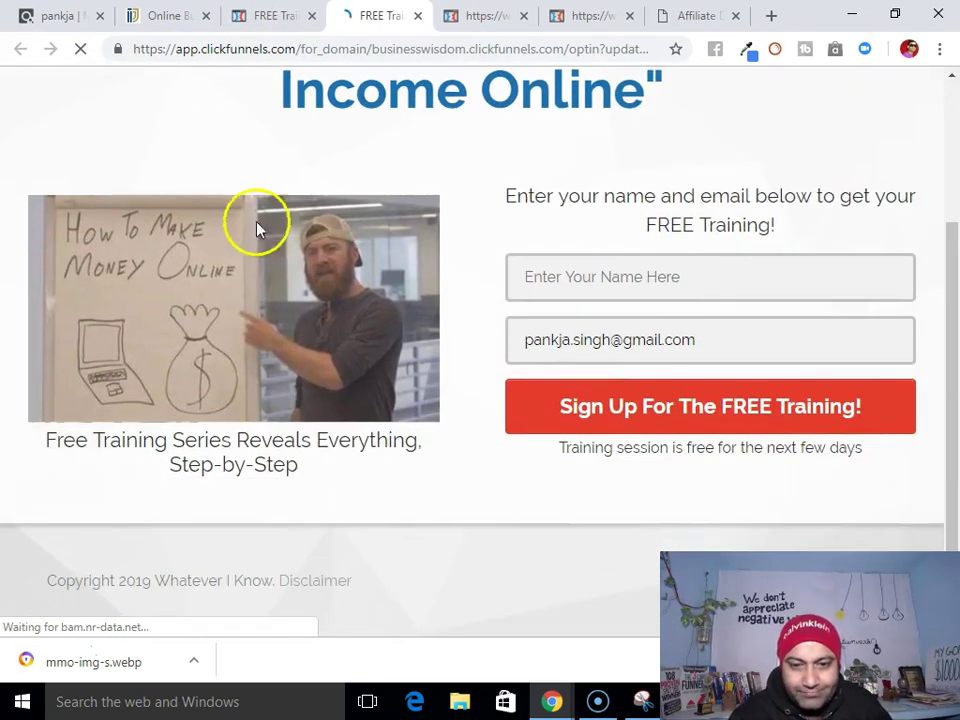
click(581, 276)
click(555, 329)
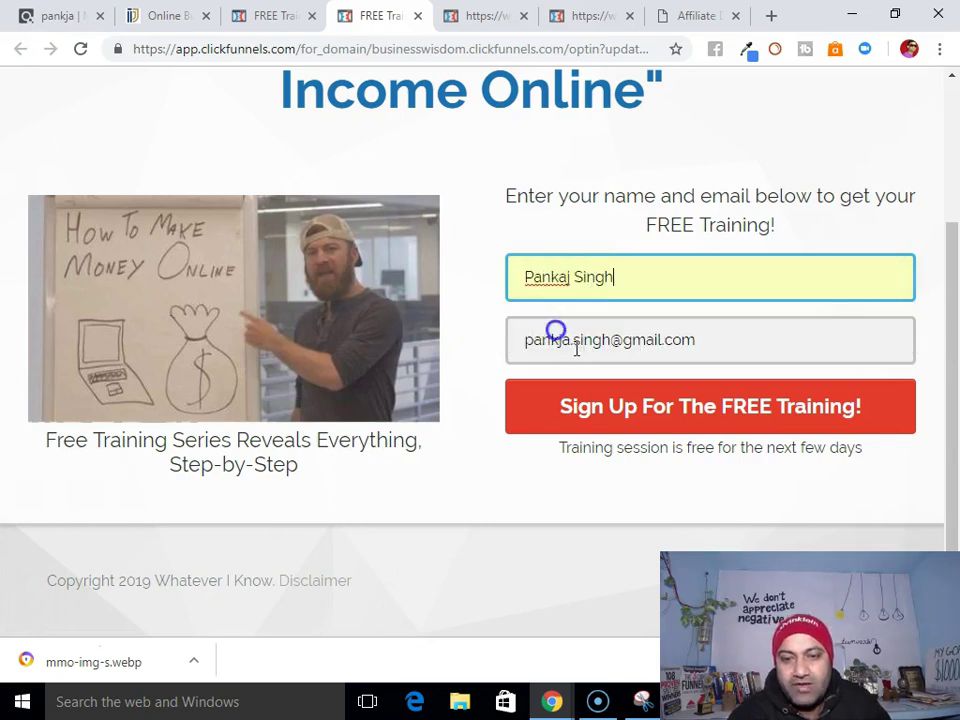
click(664, 410)
click(231, 324)
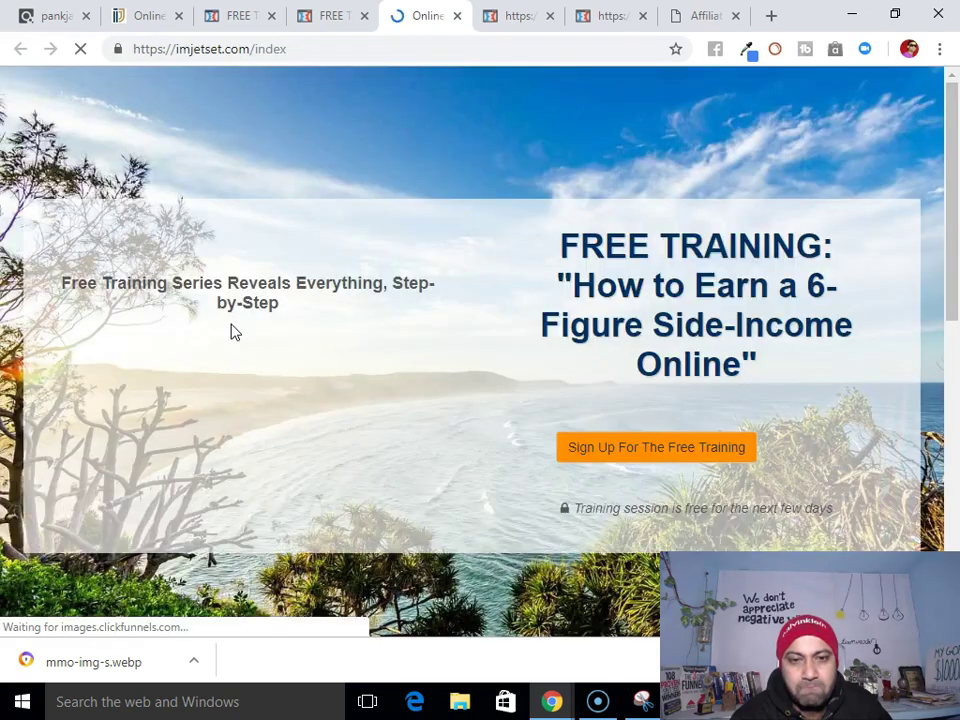
Look through the affiliate training page opened by the button, and compare it with the optin page preview
scroll(276, 334, down, 7)
scroll(290, 334, up, 7)
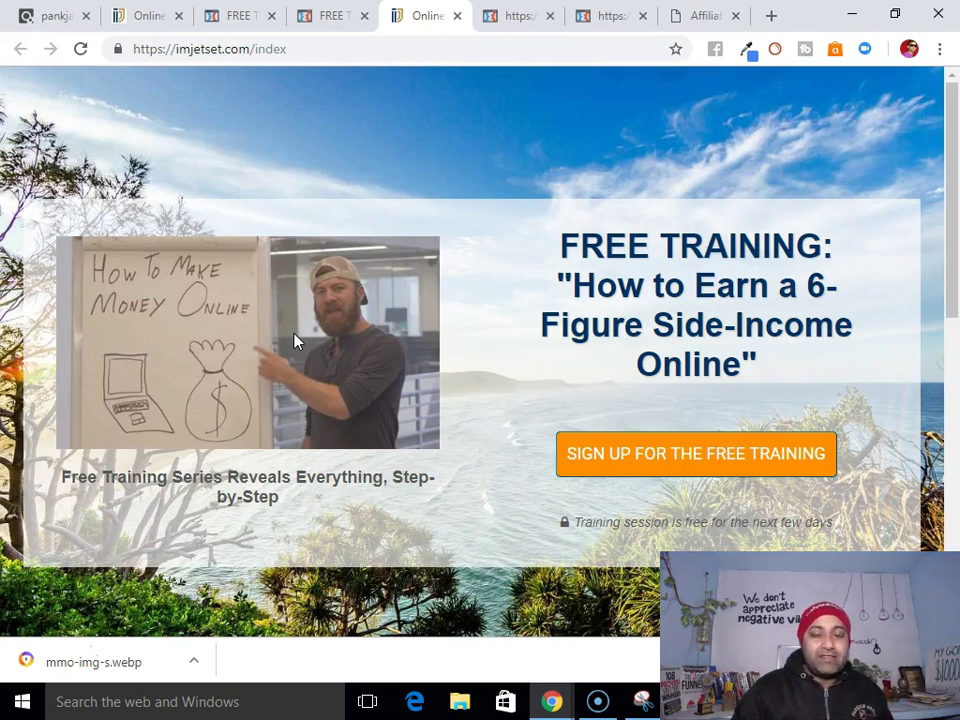
click(323, 16)
scroll(437, 229, up, 2)
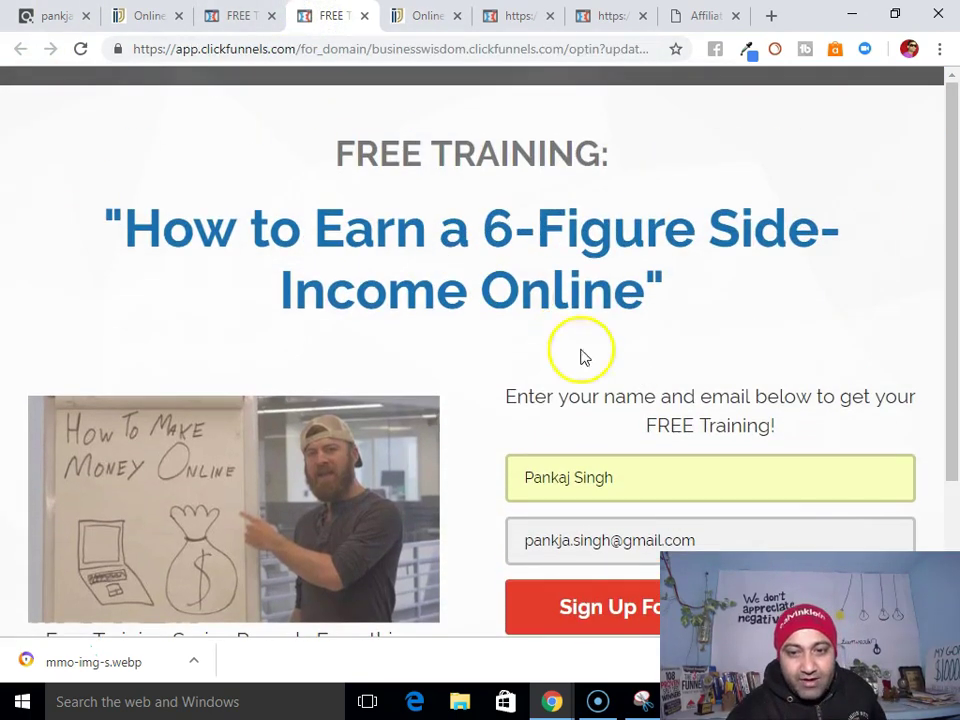
scroll(435, 360, down, 2)
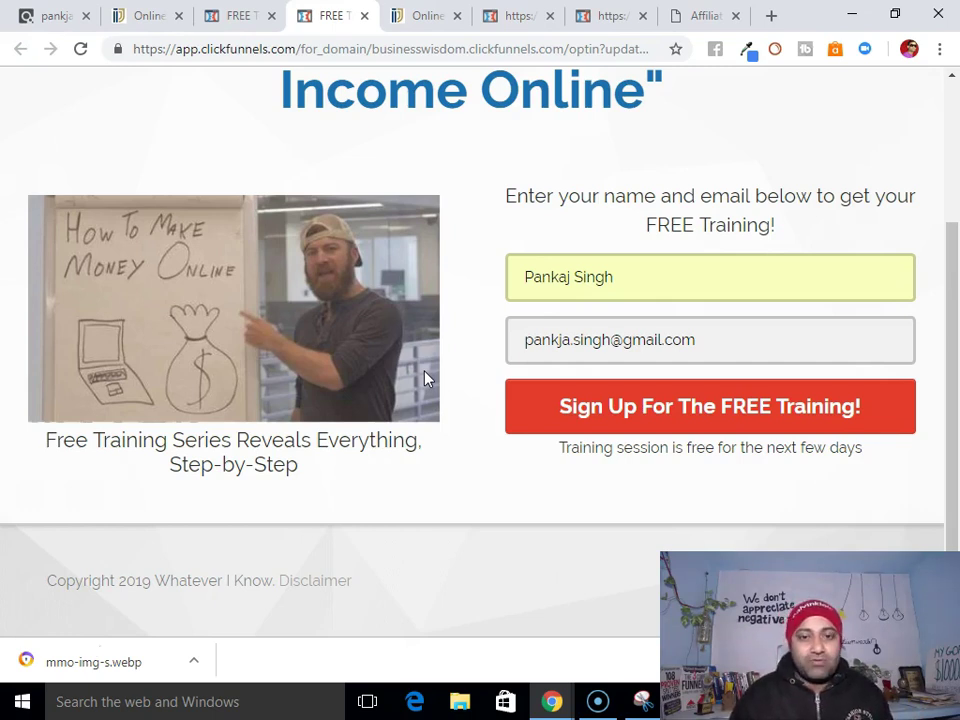
scroll(490, 357, up, 2)
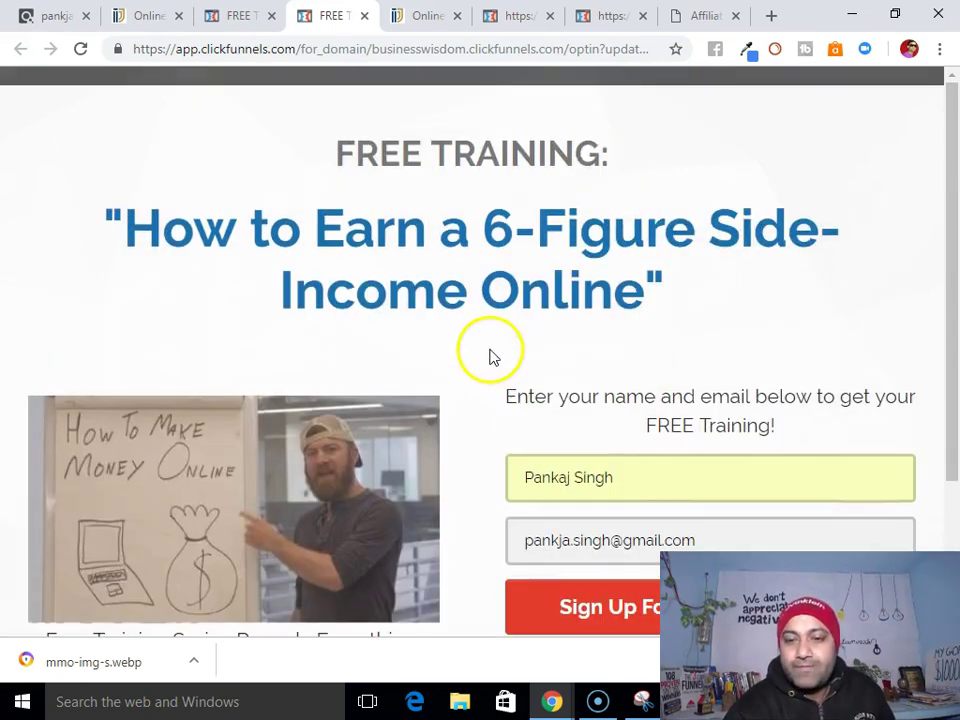